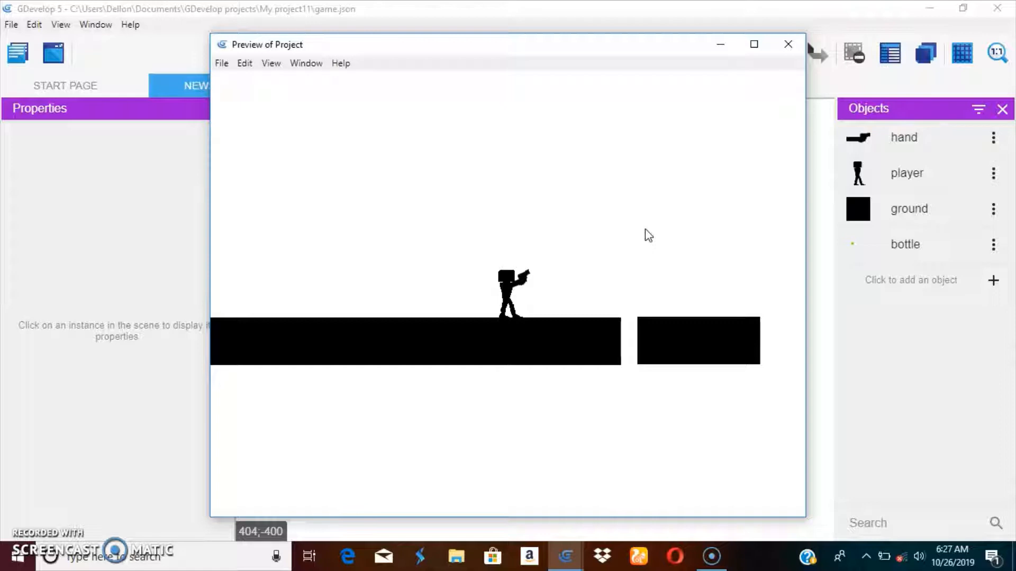
Step: Interact with the running game preview and close it
left_click(645, 222)
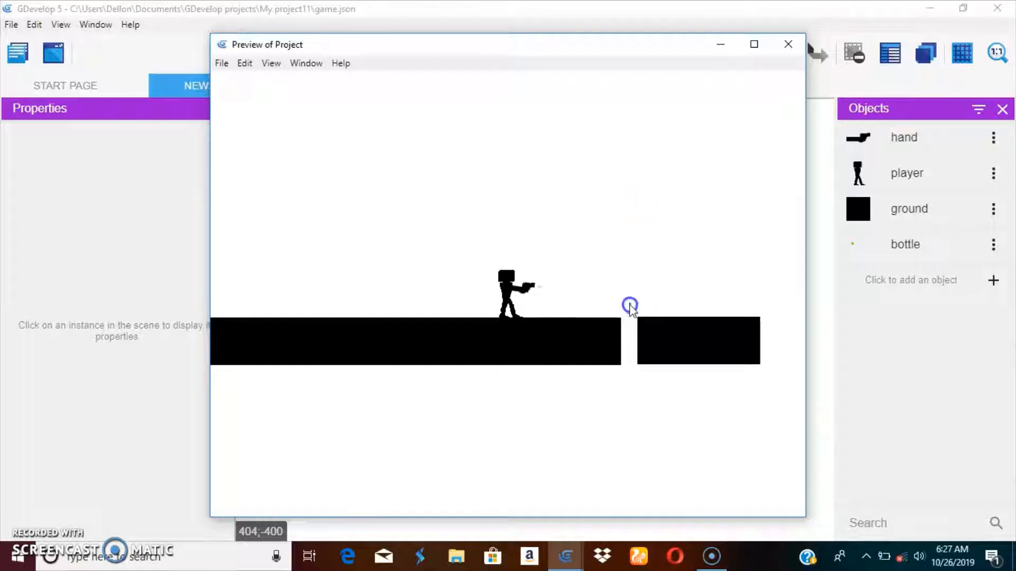
left_click(635, 213)
left_click(714, 313)
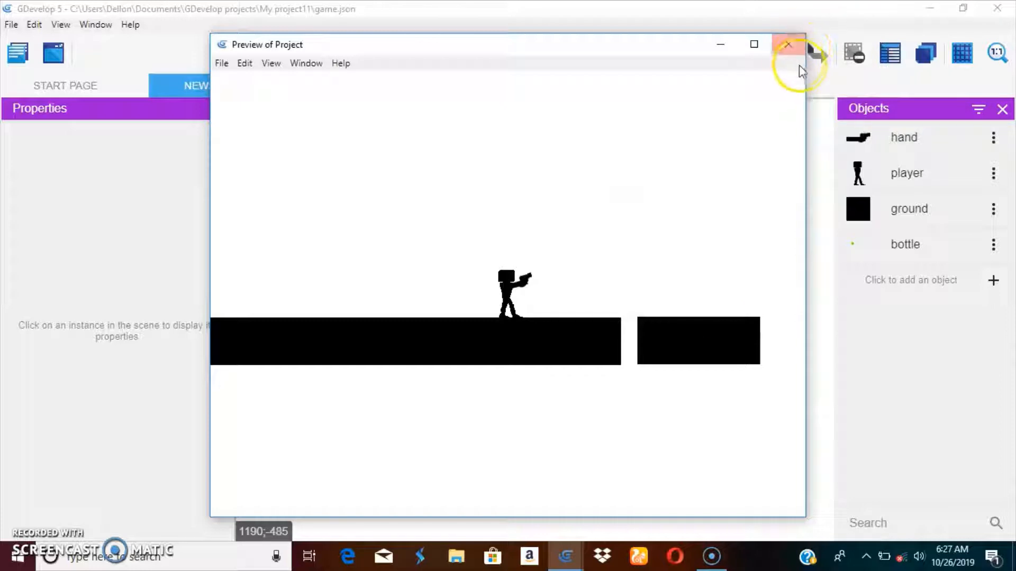
left_click(788, 44)
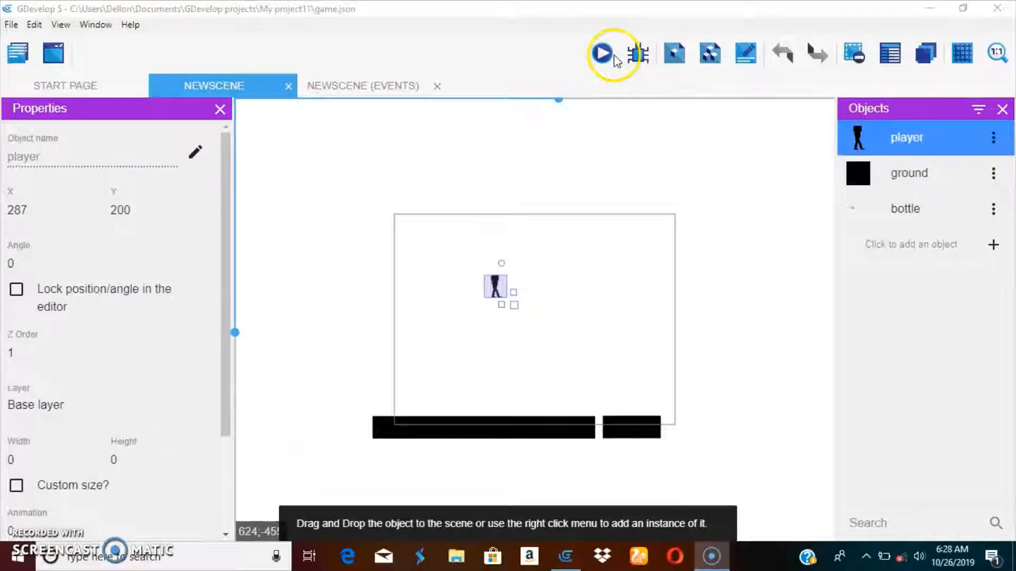
Step: Launch a new preview, test the player's running and jumping with the arrow keys and space, and close it
left_click(609, 56)
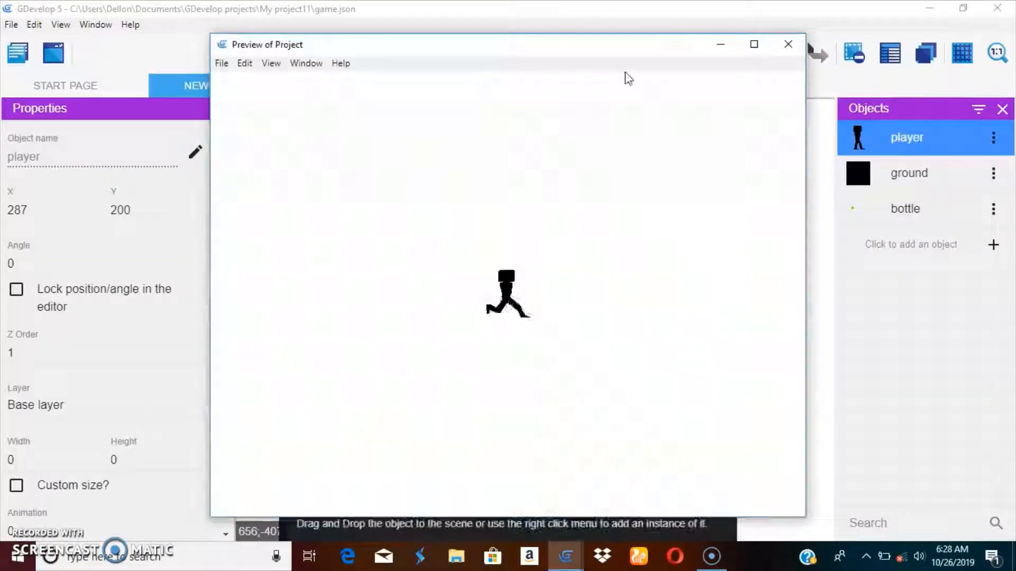
key("Right")
key("Left")
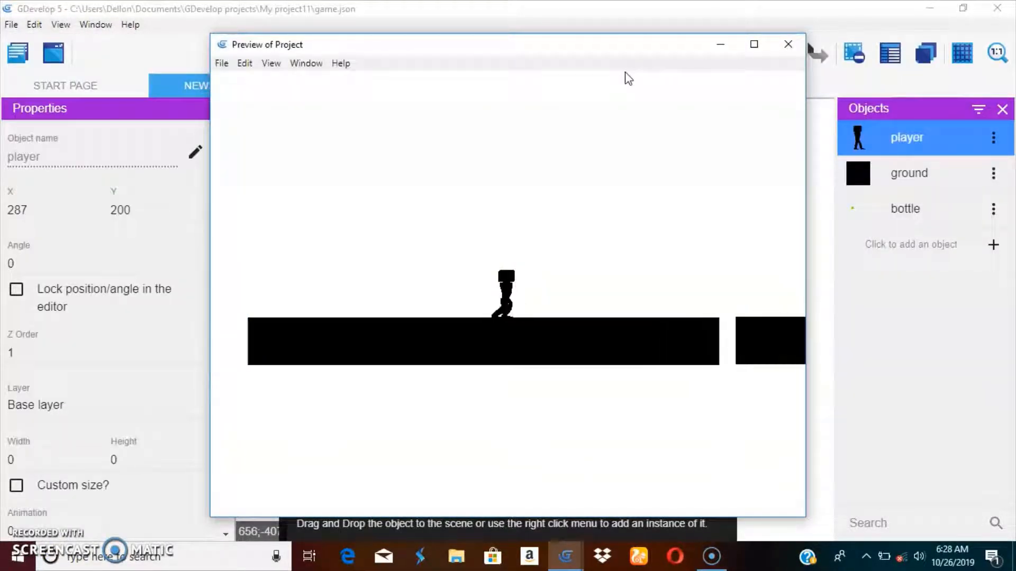
key("Right")
key("space")
key("Left")
key("Left")
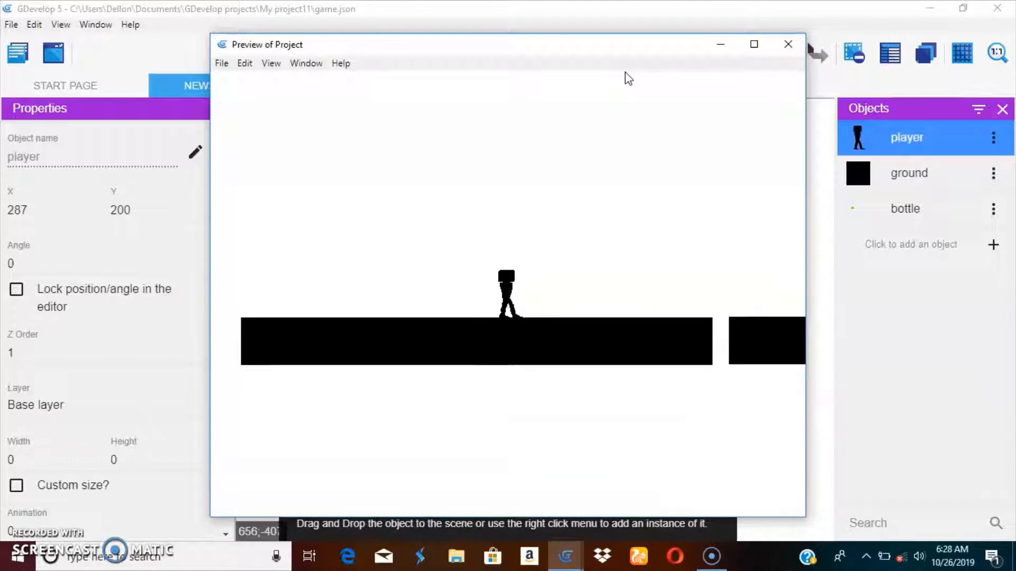
key("Right")
key("Left")
key("Right")
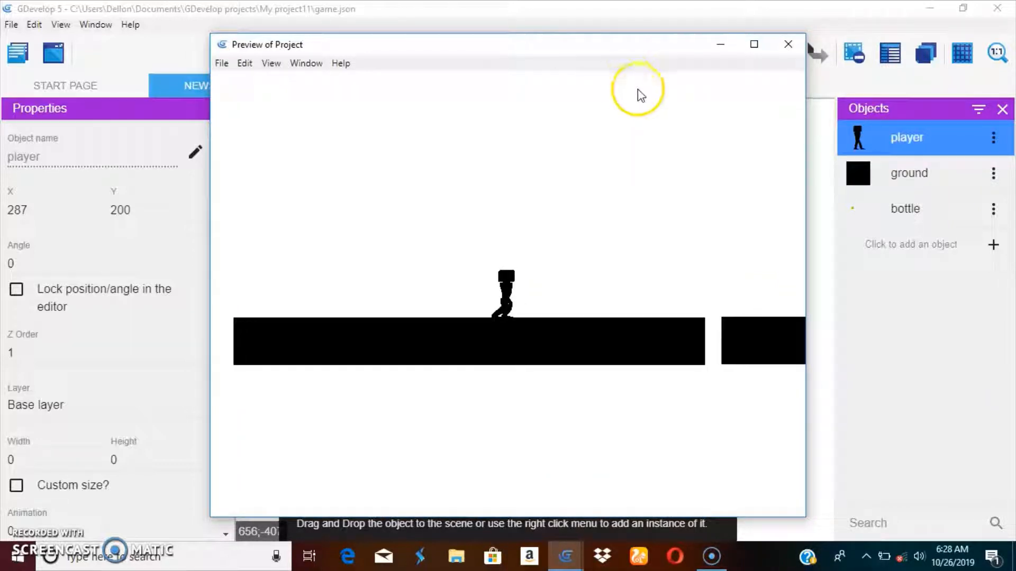
left_click(802, 47)
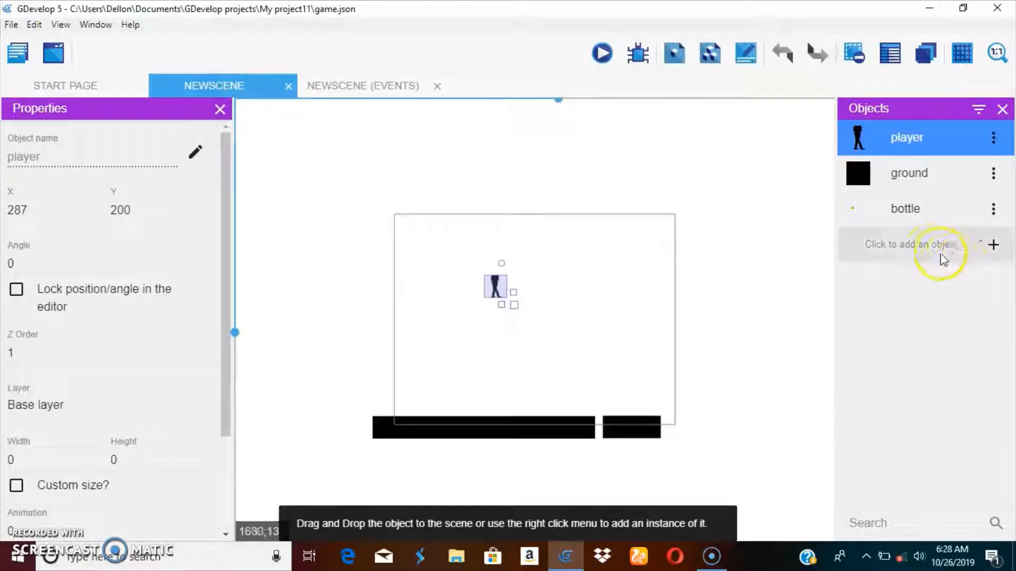
Step: Create a new sprite object and add an animation to it
left_click(911, 249)
left_click(346, 207)
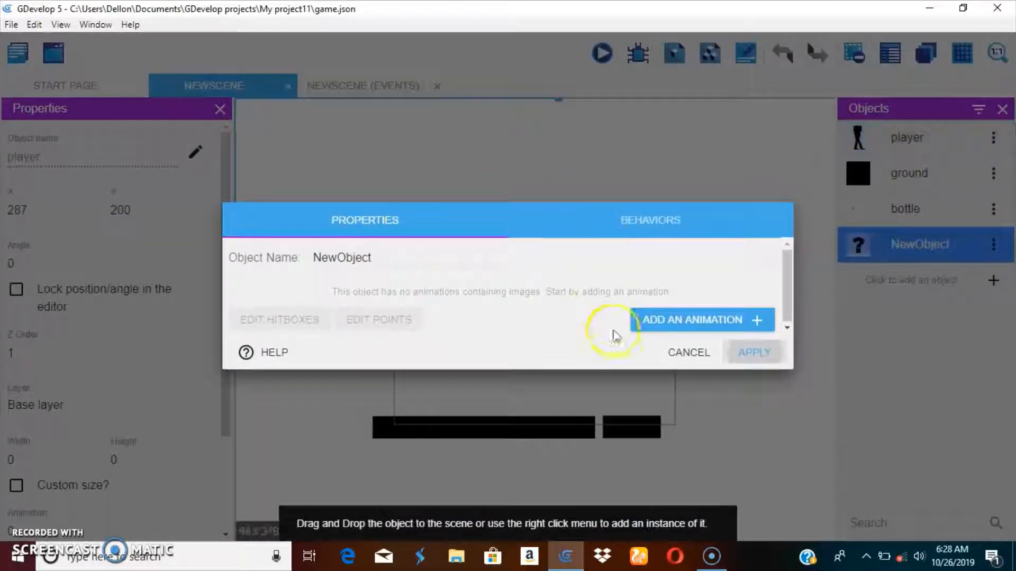
left_click(635, 320)
left_click(413, 278)
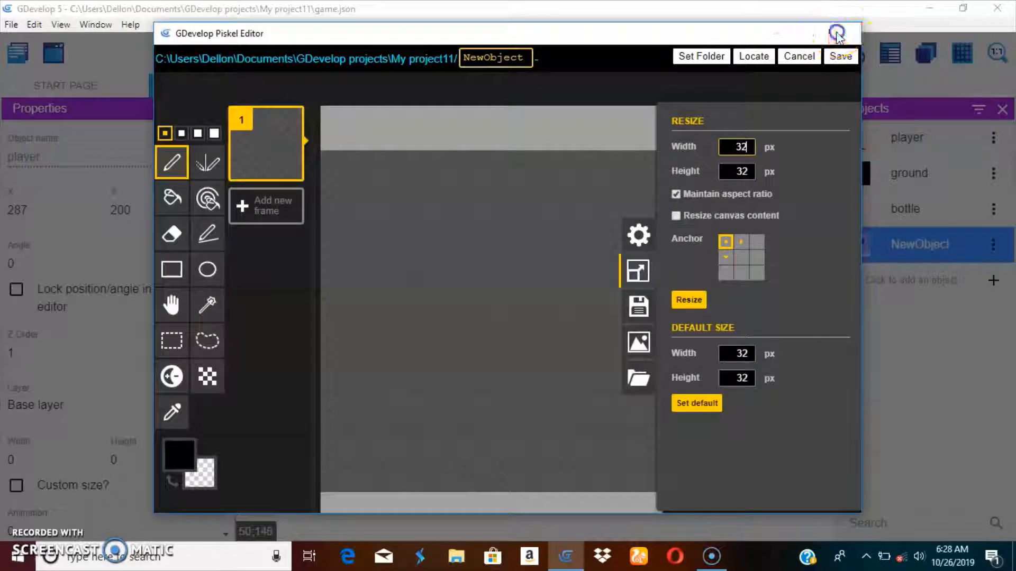
left_click(836, 36)
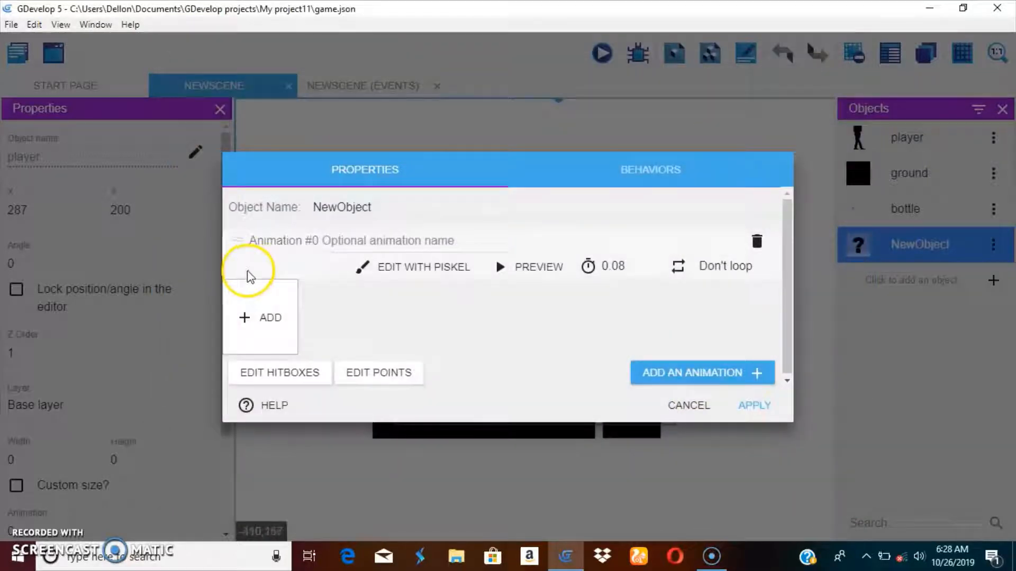
Step: Set the animation's frame to the NewObject-1-2 gun image and apply the object's changes
left_click(261, 317)
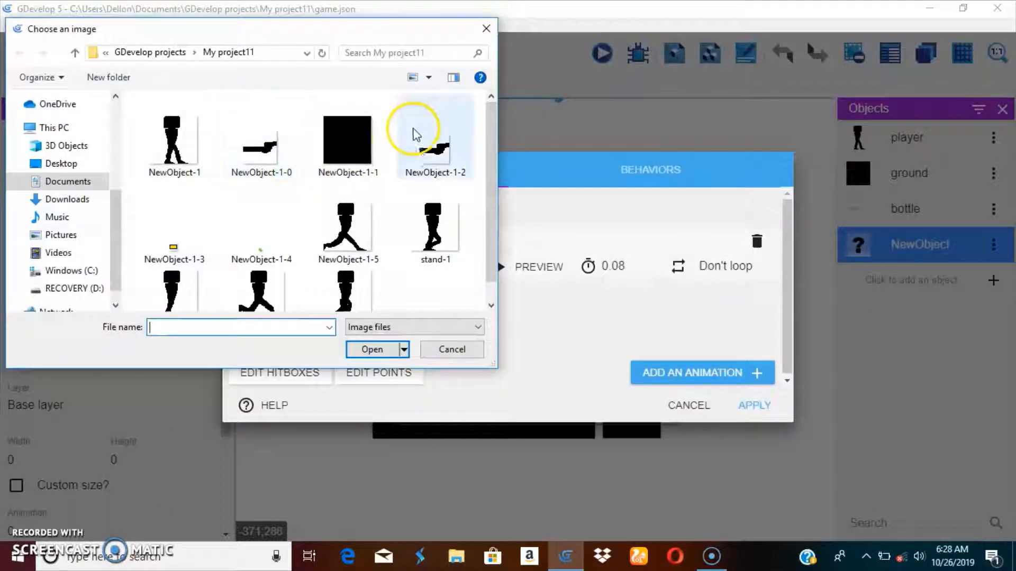
double_click(258, 147)
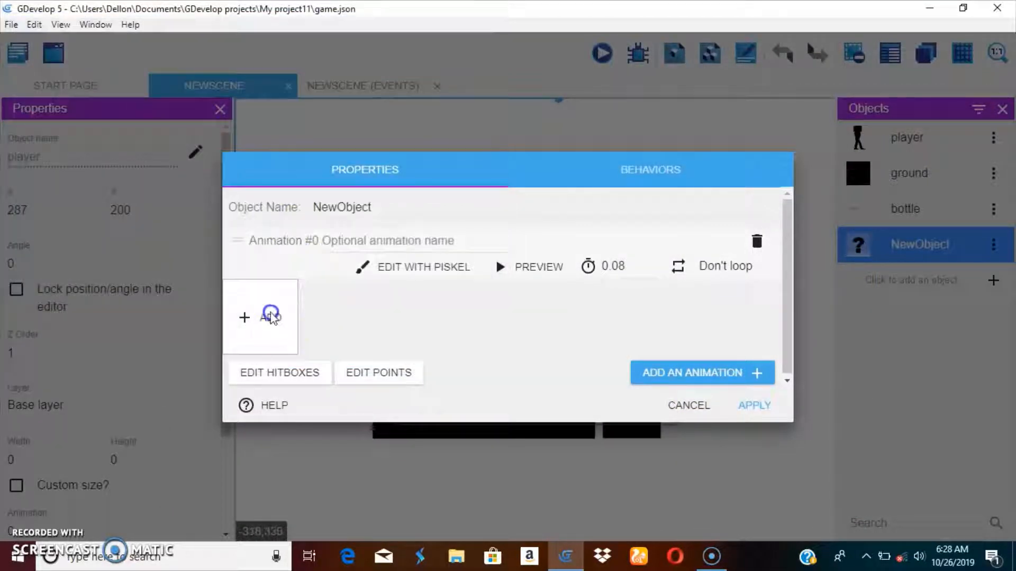
right_click(273, 324)
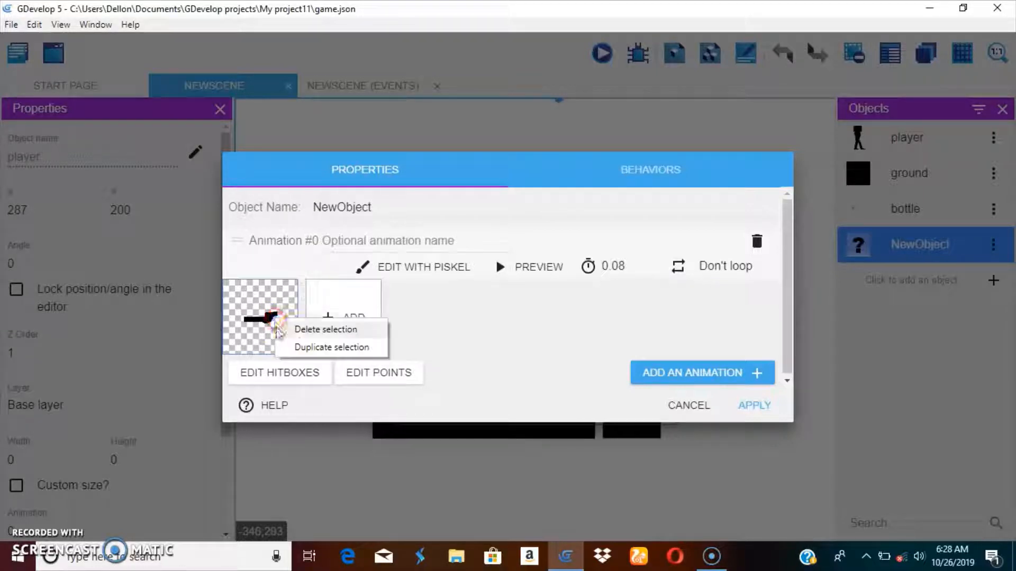
left_click(303, 327)
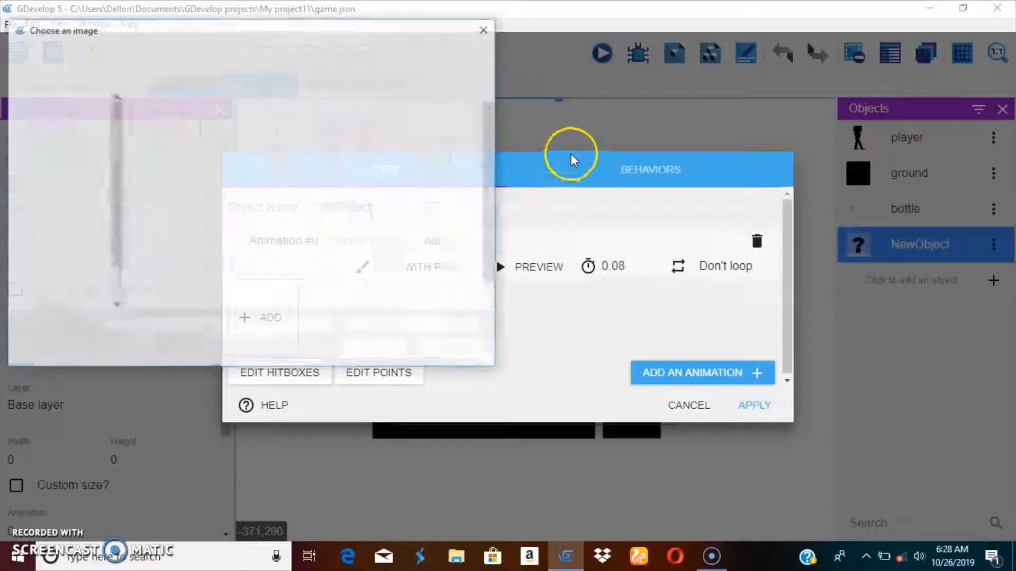
double_click(408, 145)
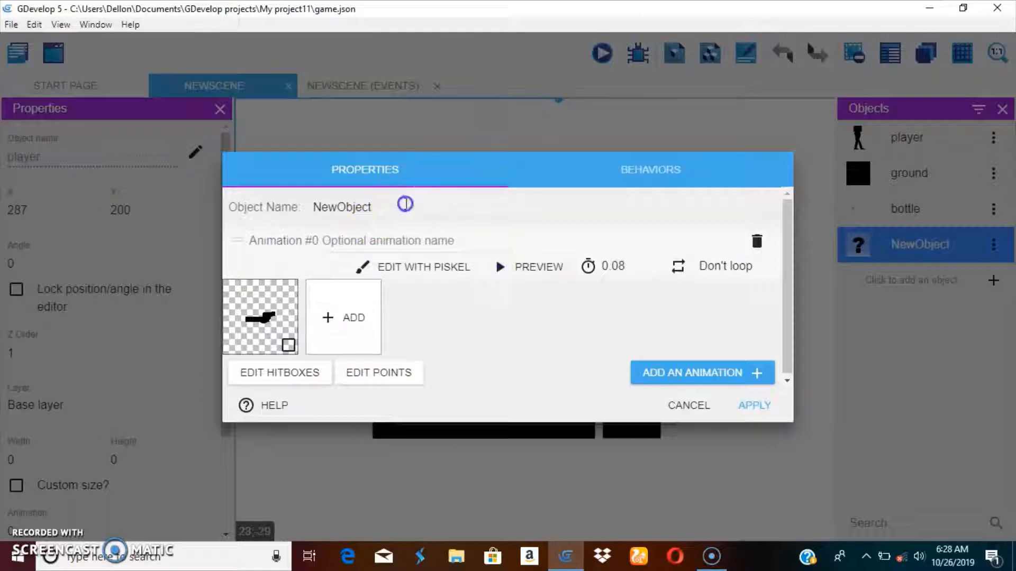
left_click(755, 405)
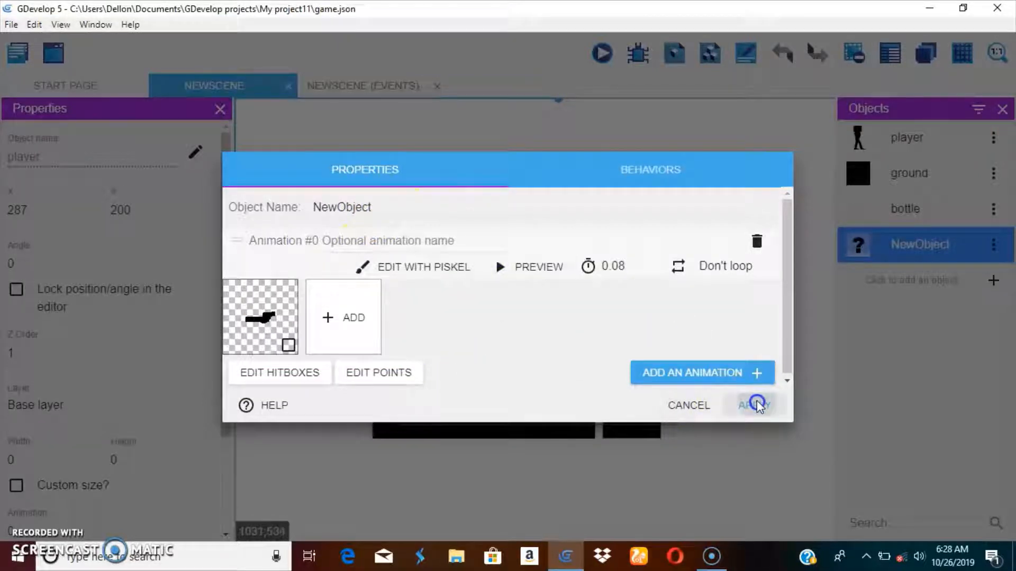
Step: Place a NewObject instance to the right of the player in the scene and preview the game
left_click_drag(884, 257, 570, 310)
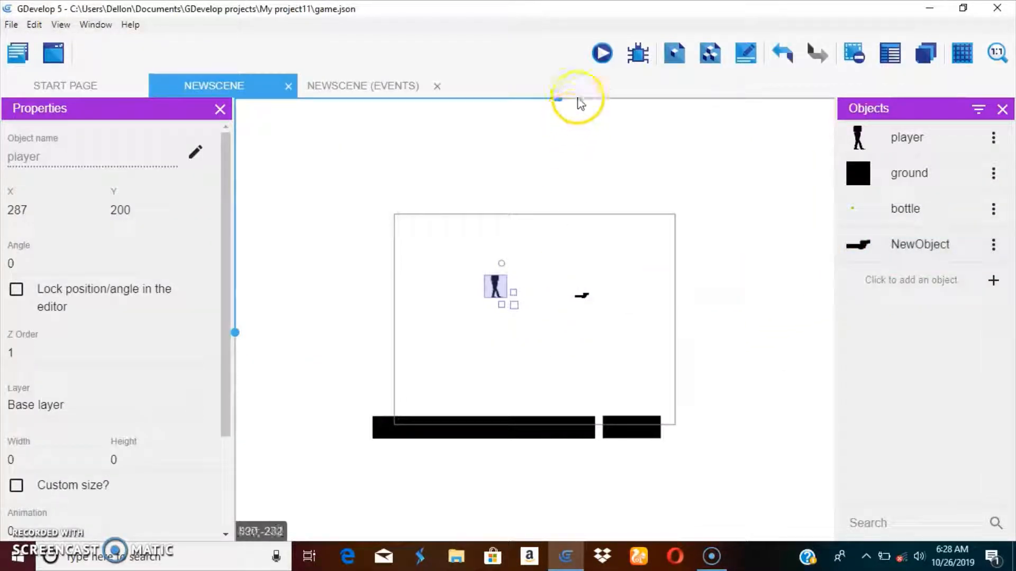
left_click(602, 52)
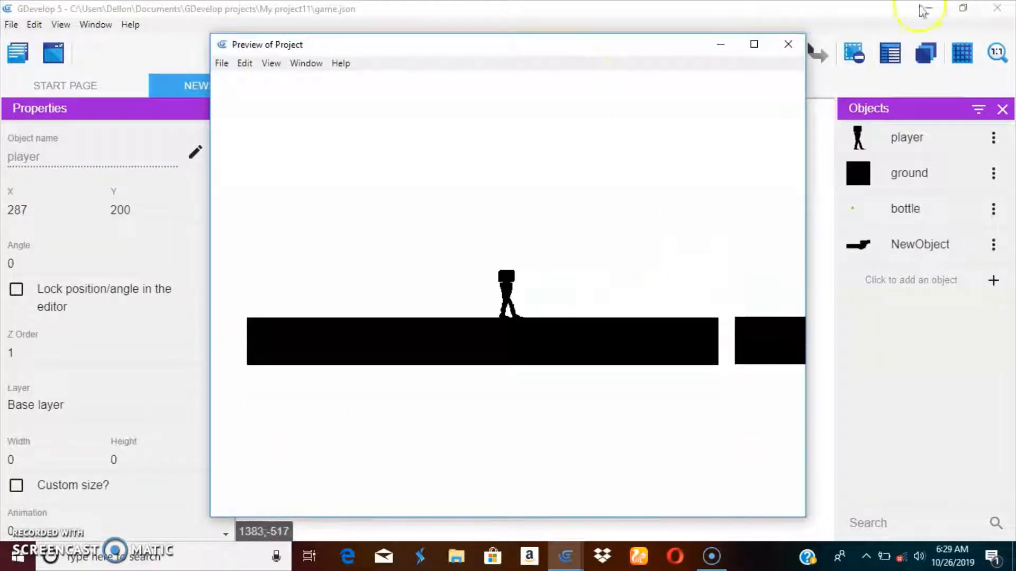
left_click(788, 50)
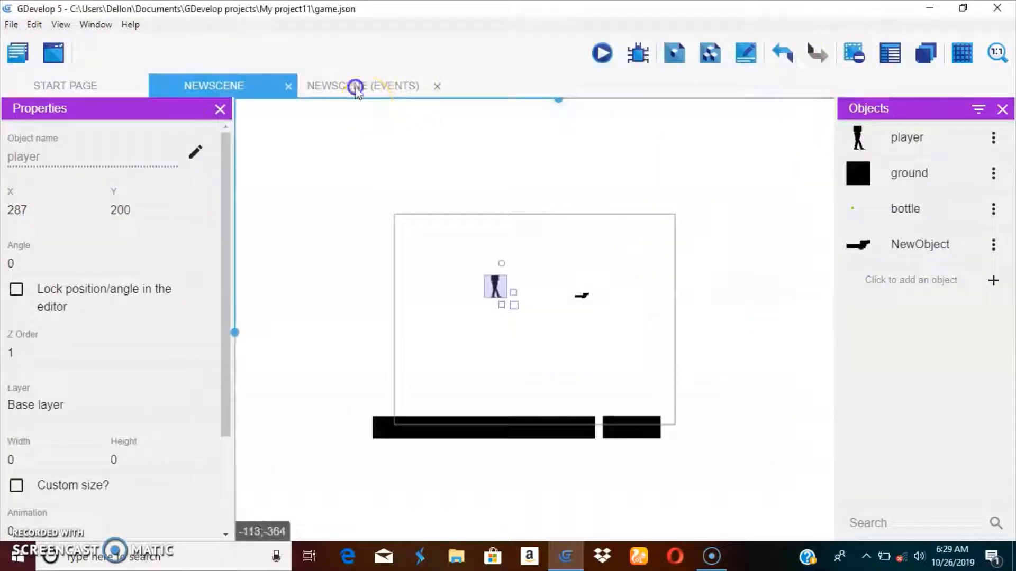
Step: Add a new event group named hand_movement in the scene's events
left_click(356, 86)
left_click(853, 53)
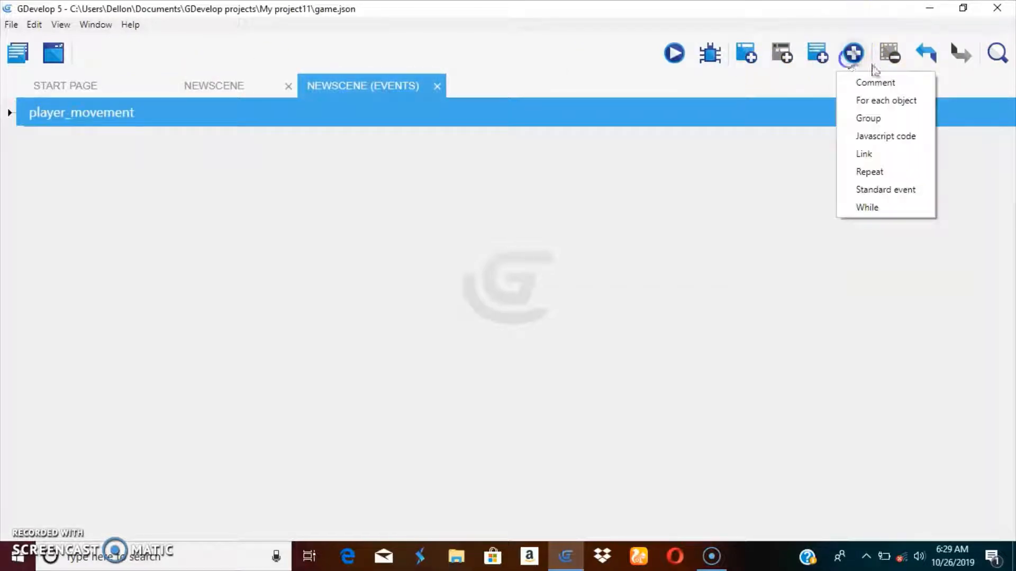
left_click(865, 119)
left_click(73, 143)
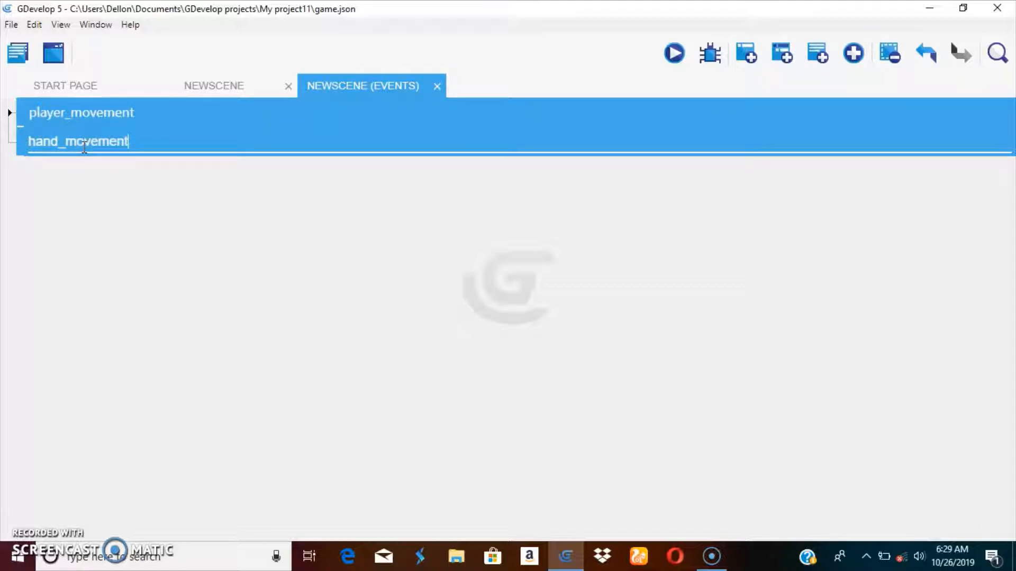
Step: Add empty events inside the hand_movement group
left_click(783, 55)
left_click(783, 55)
left_click(783, 55)
left_click(784, 55)
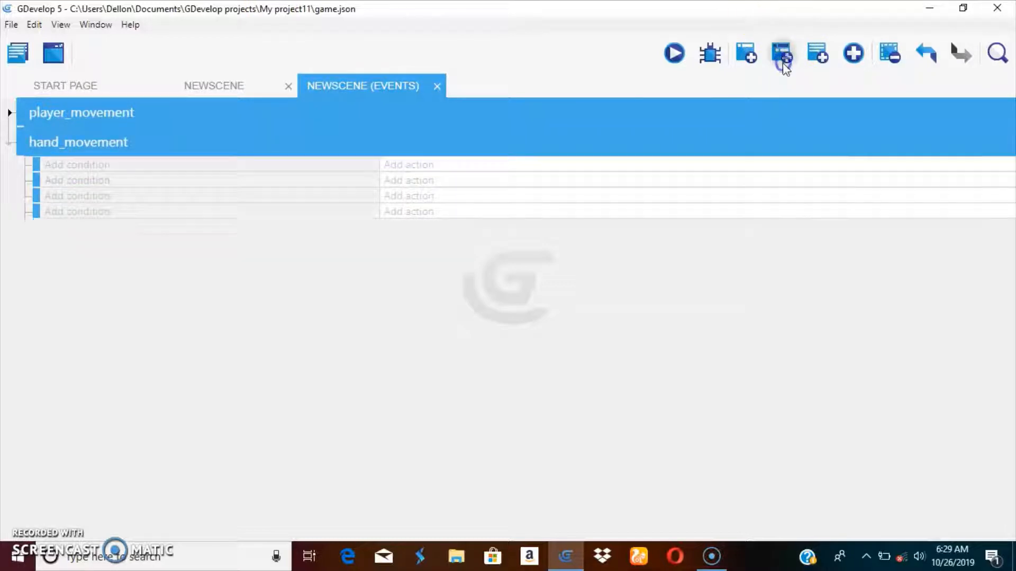
left_click(783, 55)
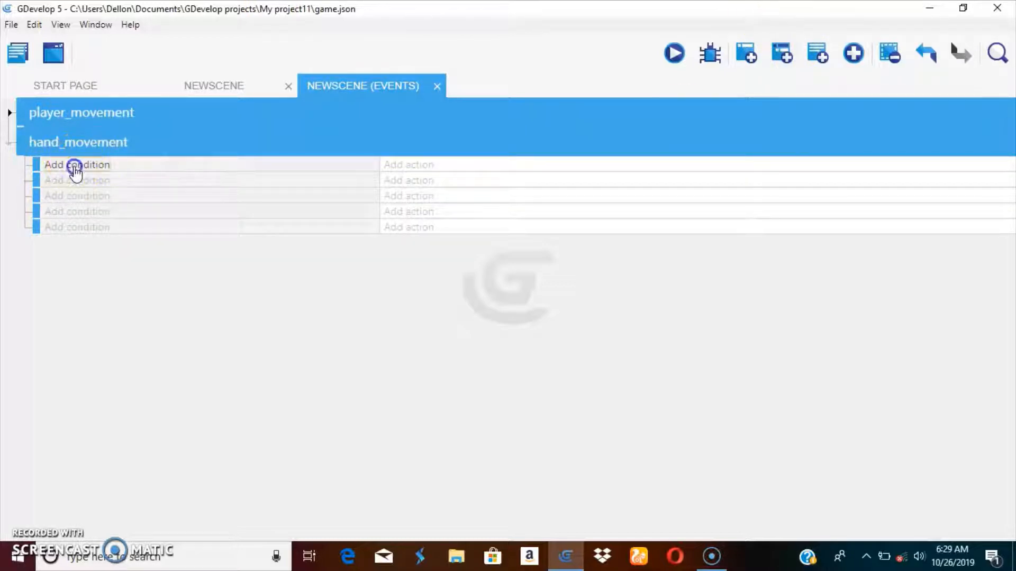
left_click(75, 168)
left_click(119, 148)
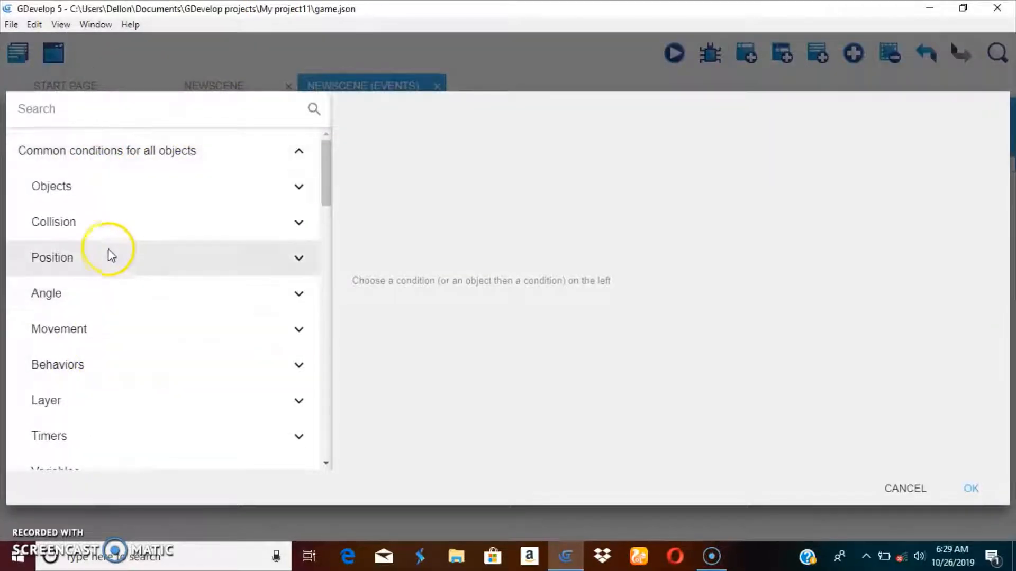
scroll(95, 238, "down", 2)
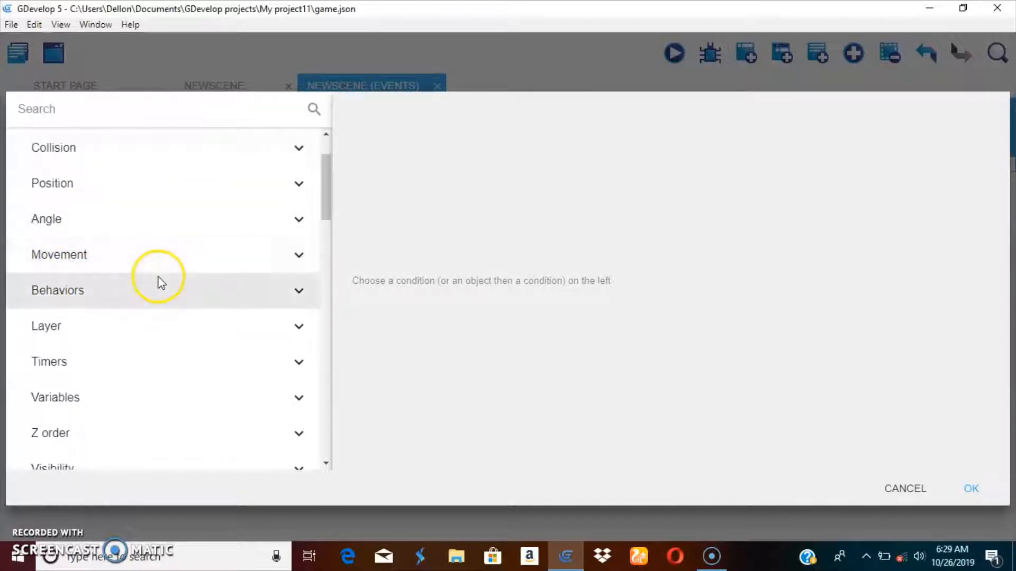
scroll(109, 301, "down", 4)
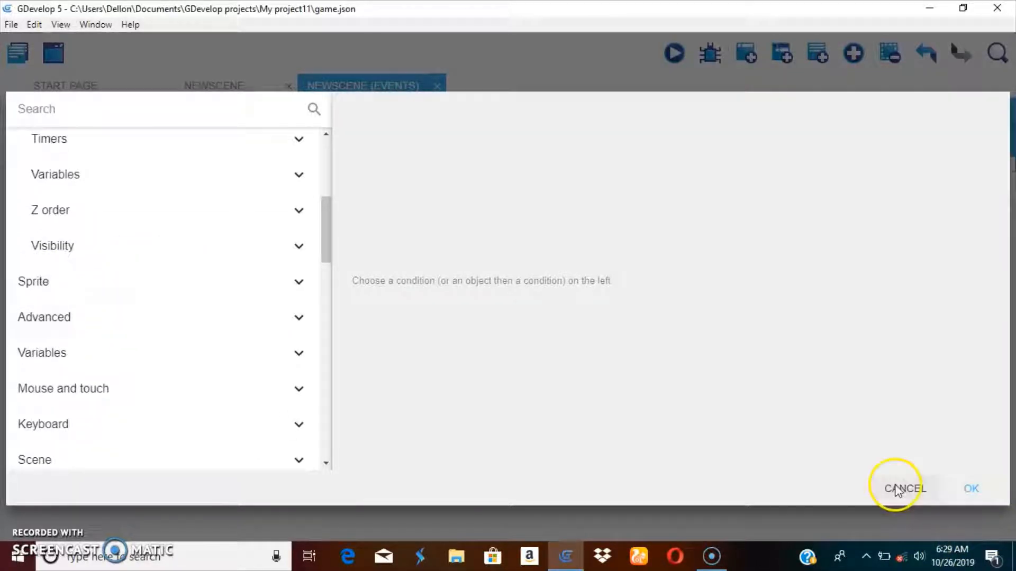
left_click(898, 489)
Step: Open the points editor of the player object
left_click(229, 86)
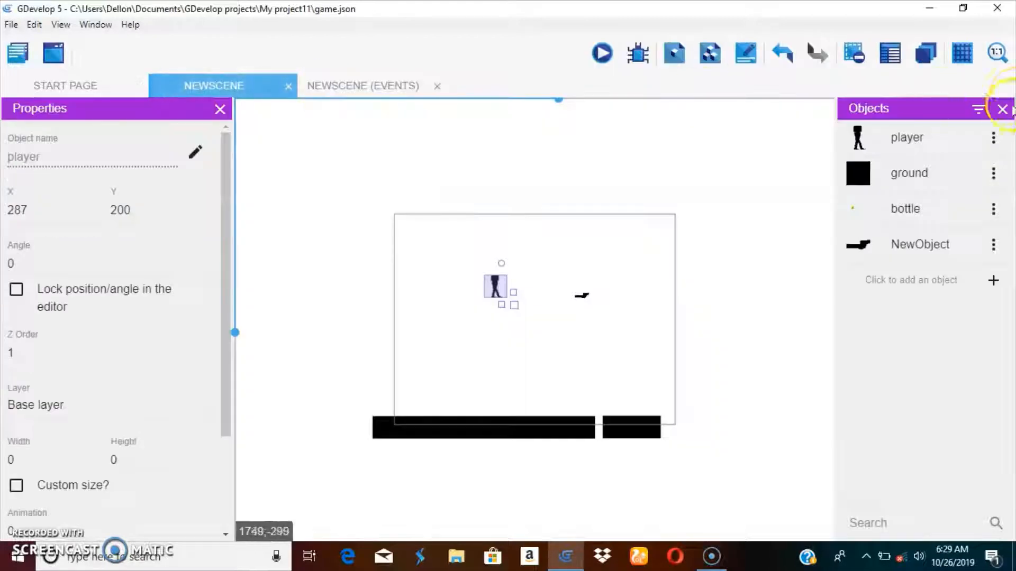
left_click(994, 138)
left_click(936, 166)
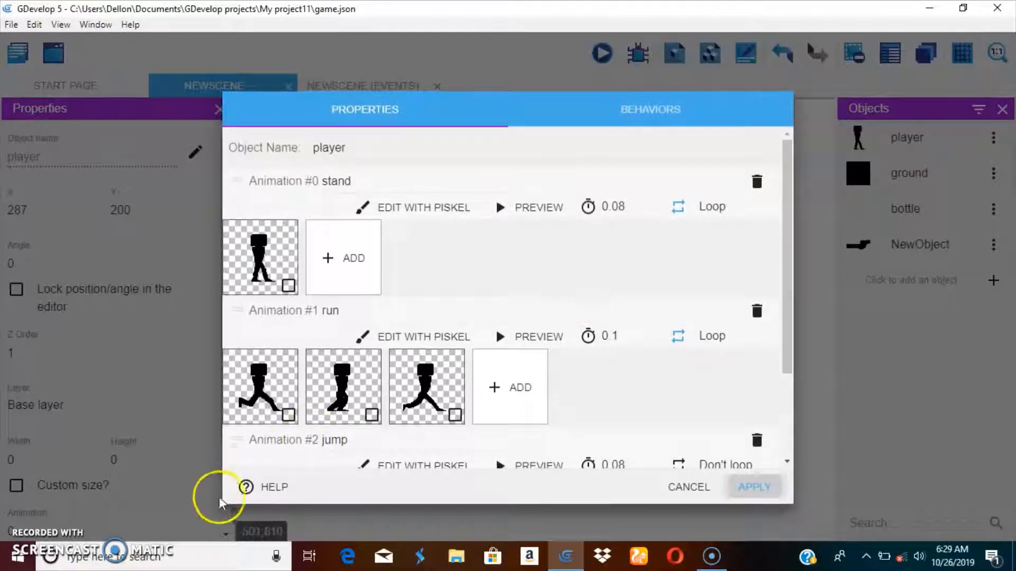
scroll(524, 422, "down", 3)
left_click(381, 452)
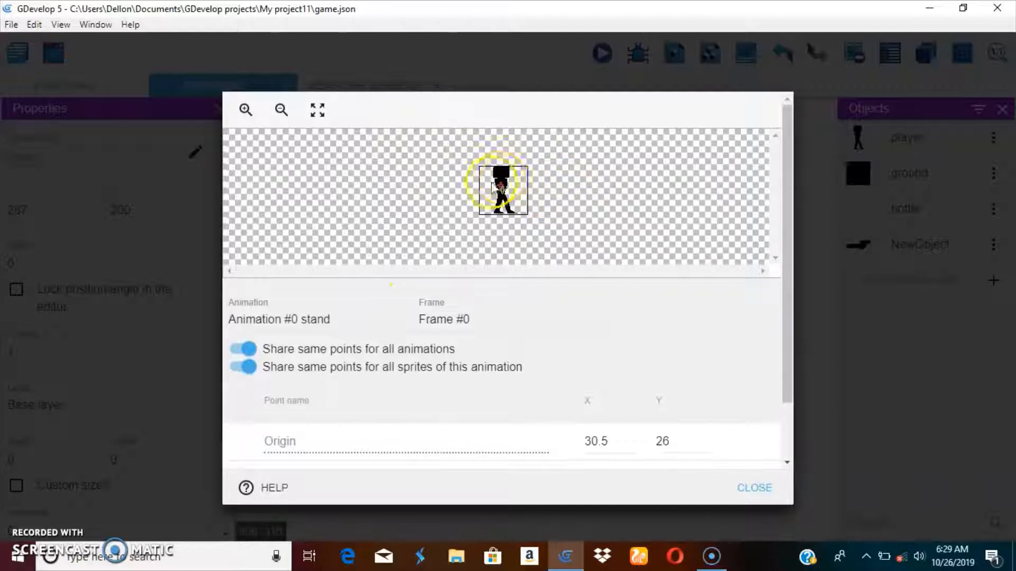
Step: Examine the player's Origin and Center point coordinates
scroll(504, 318, "down", 2)
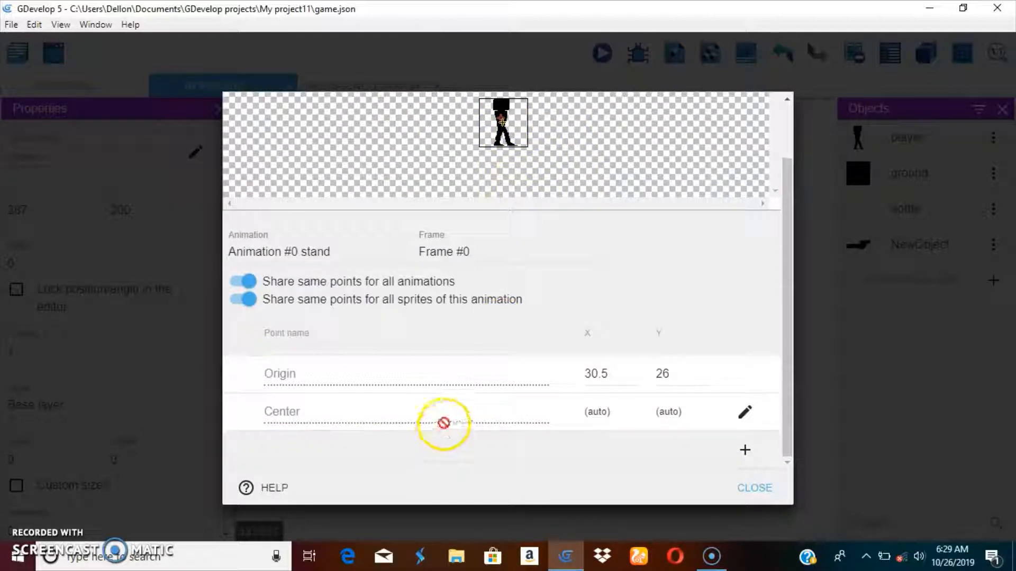
scroll(445, 421, "up", 2)
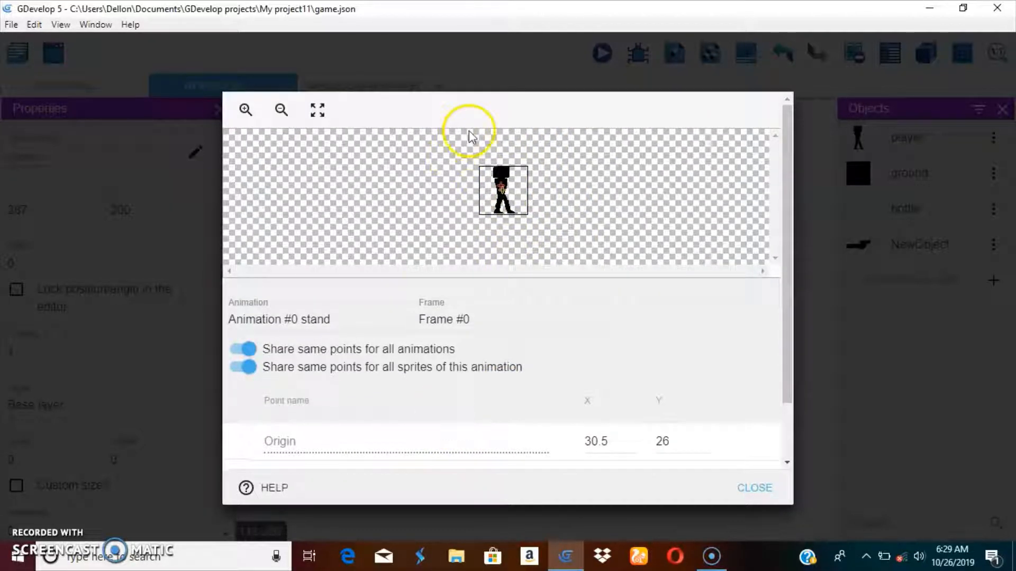
scroll(370, 312, "down", 2)
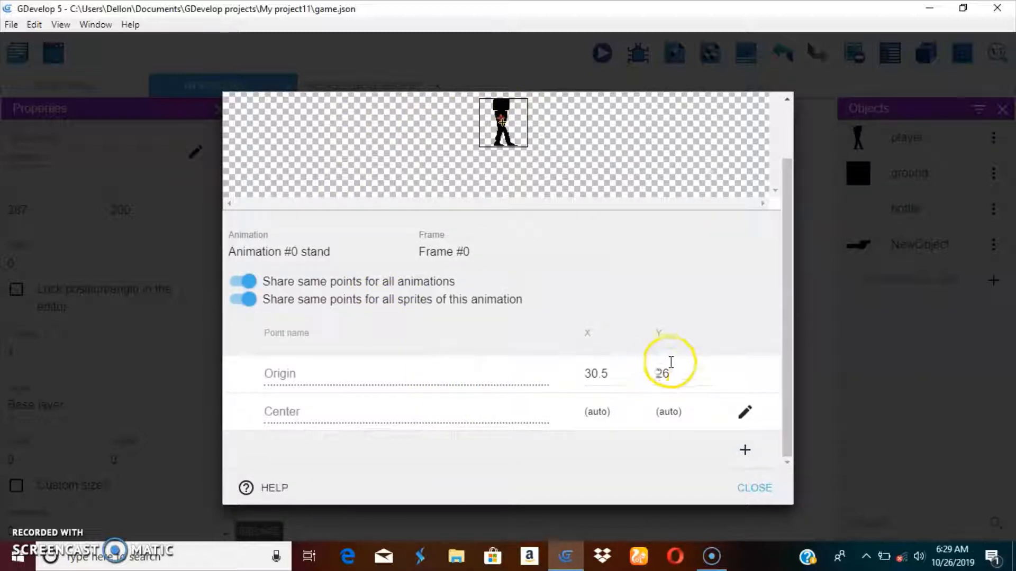
scroll(550, 294, "up", 2)
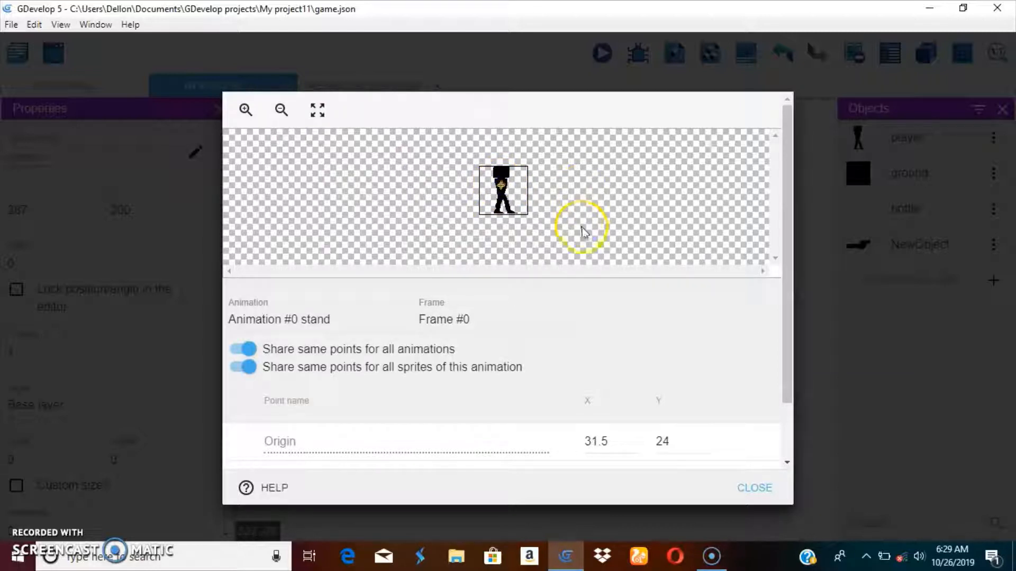
scroll(582, 233, "down", 2)
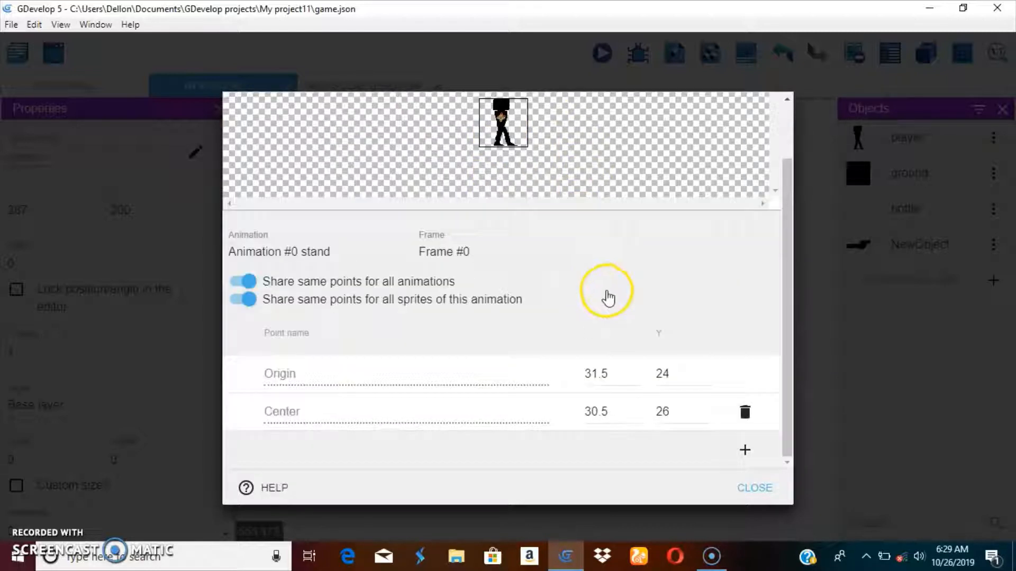
Step: Add a new point named arm to the player at X 30.5, Y 23 and apply the object changes
left_click(747, 452)
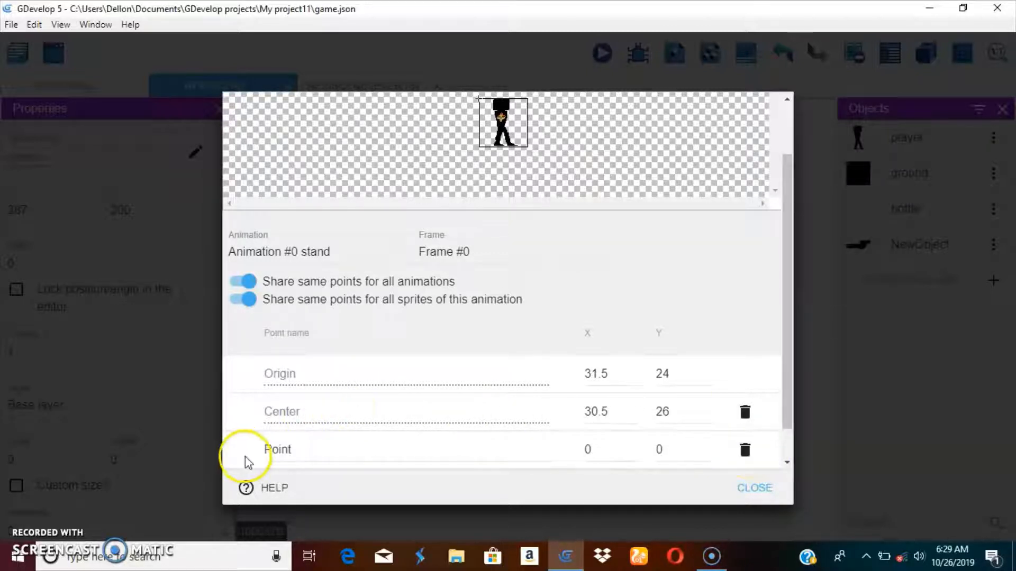
double_click(311, 443)
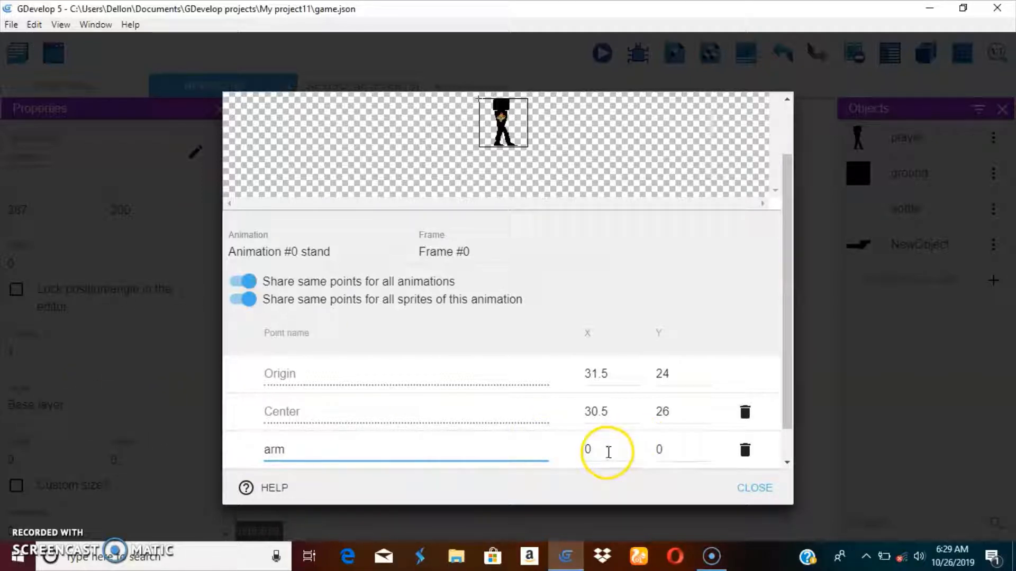
left_click(607, 450)
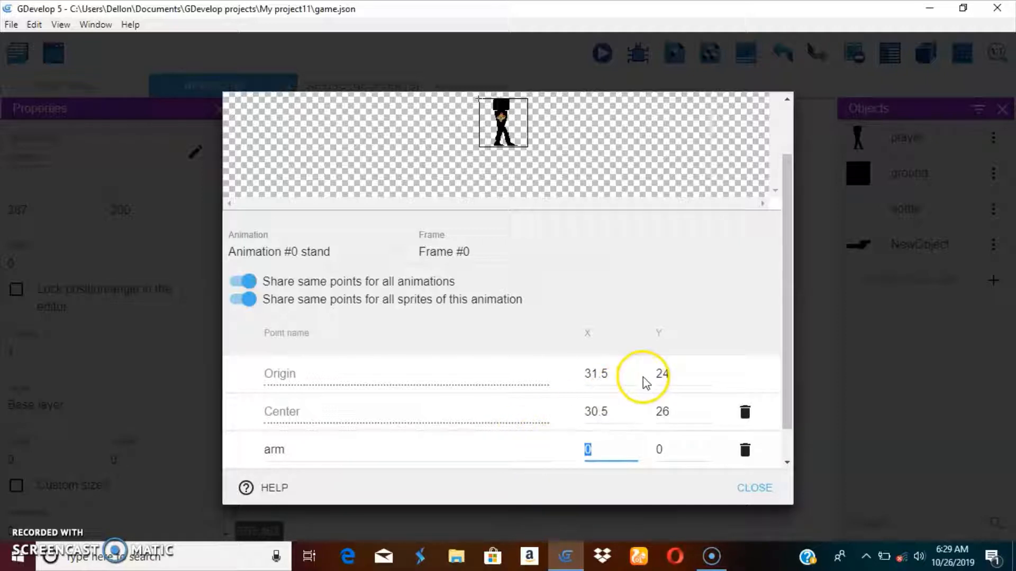
type("44")
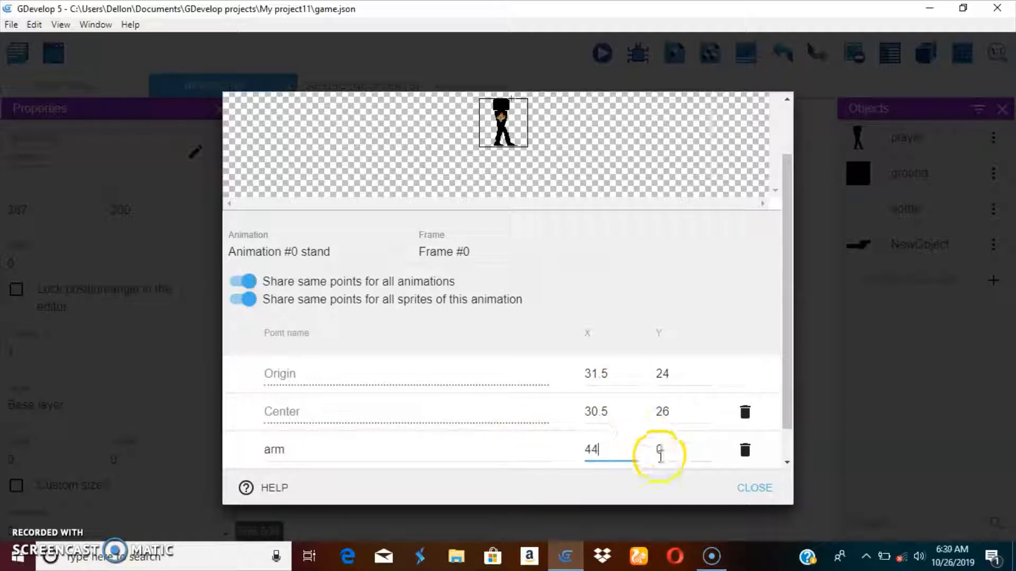
left_click(668, 449)
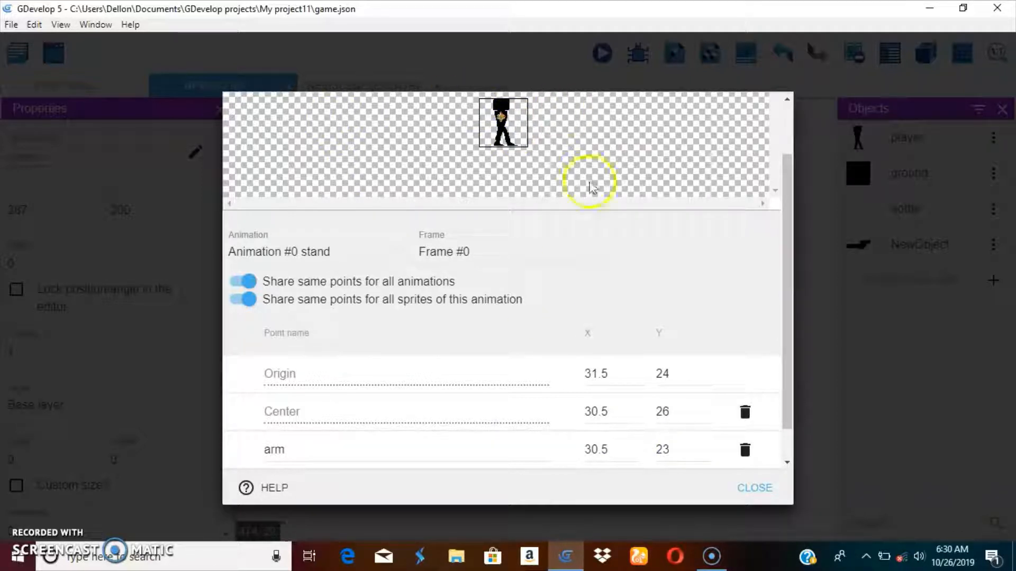
left_click(755, 488)
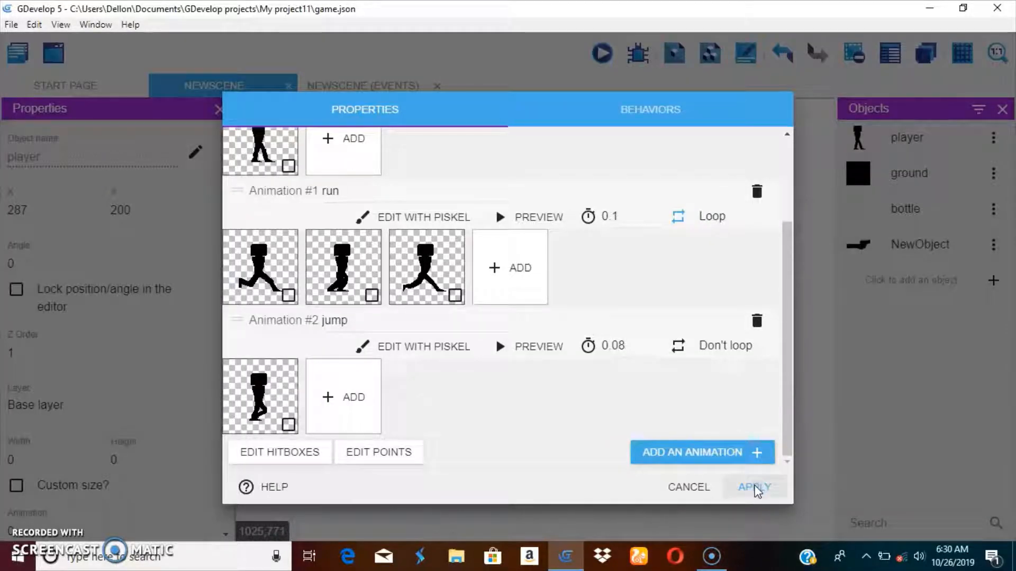
left_click(755, 488)
Step: Reopen the player's points editor to check the arm point, then close it
left_click(993, 138)
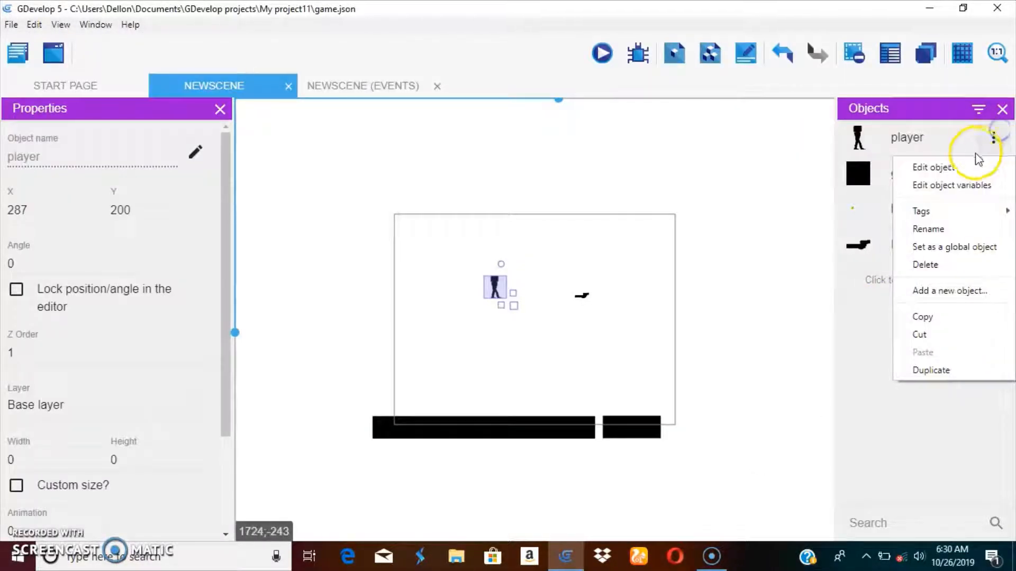
left_click(973, 165)
scroll(449, 475, "down", 3)
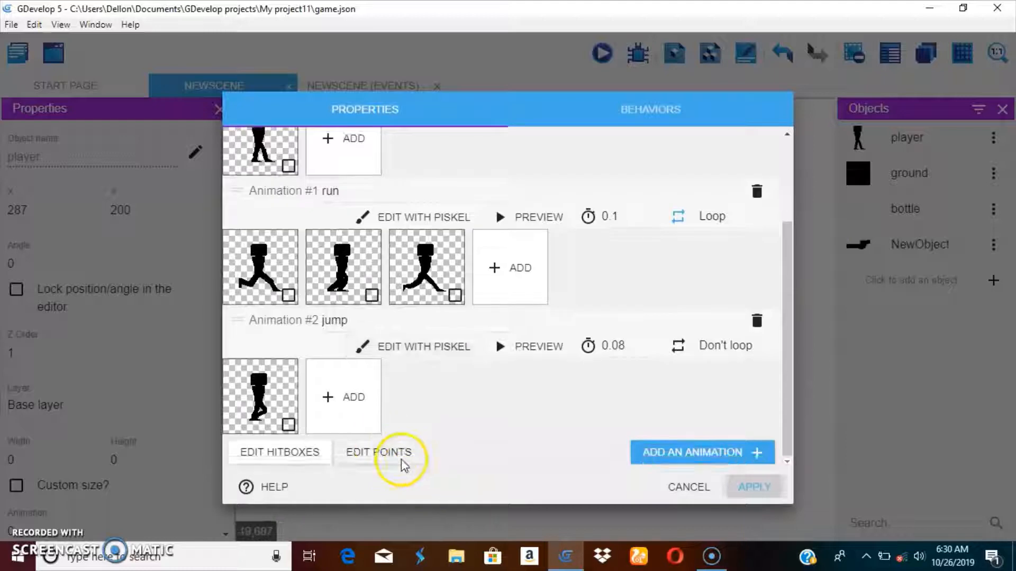
left_click(395, 453)
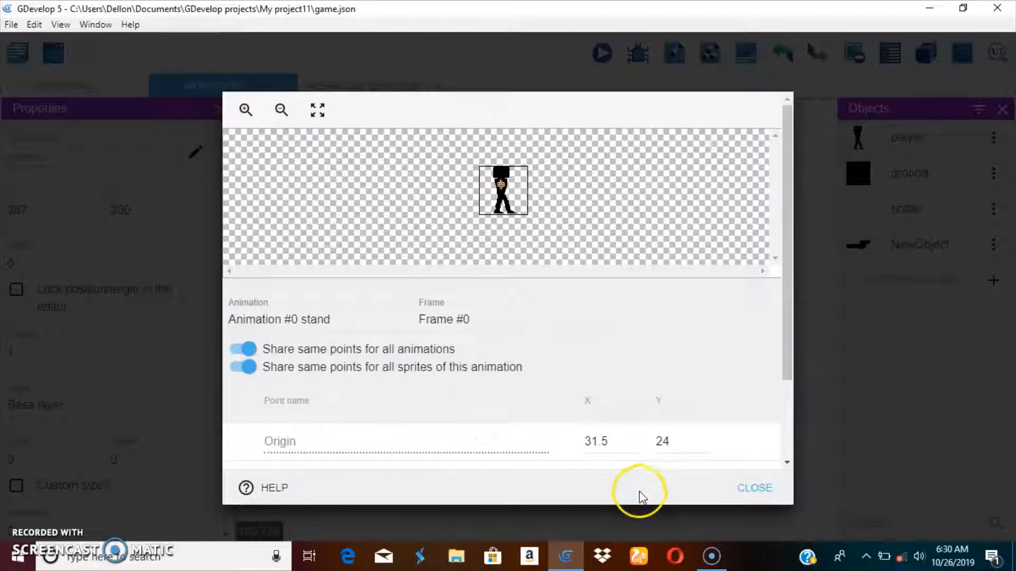
left_click(762, 486)
left_click(771, 485)
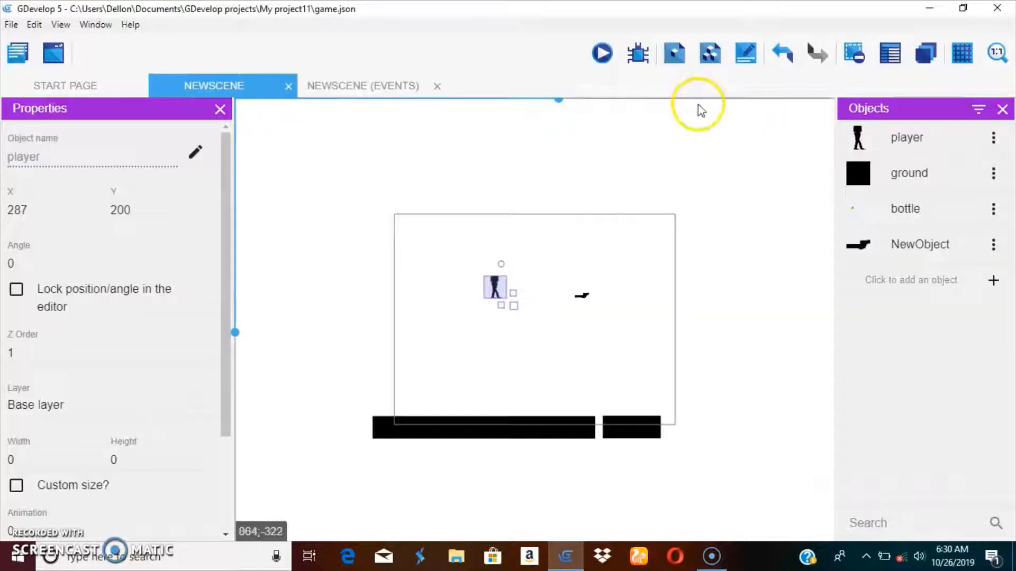
Step: Rename NewObject to hand, examine its Origin and Center points in the zoomed points editor, and apply
left_click(993, 244)
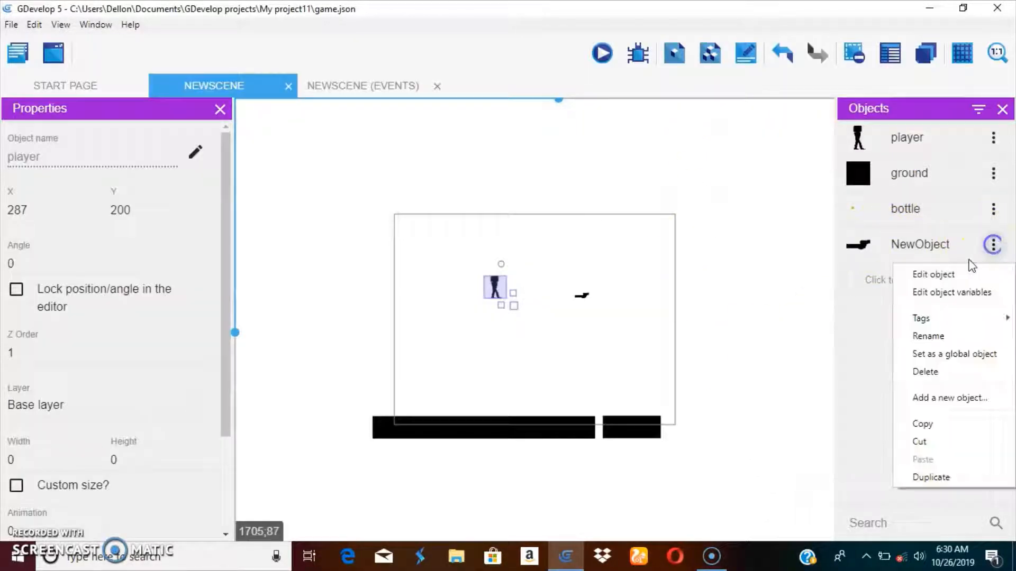
left_click(931, 275)
key("ctrl+a")
key("BackSpace")
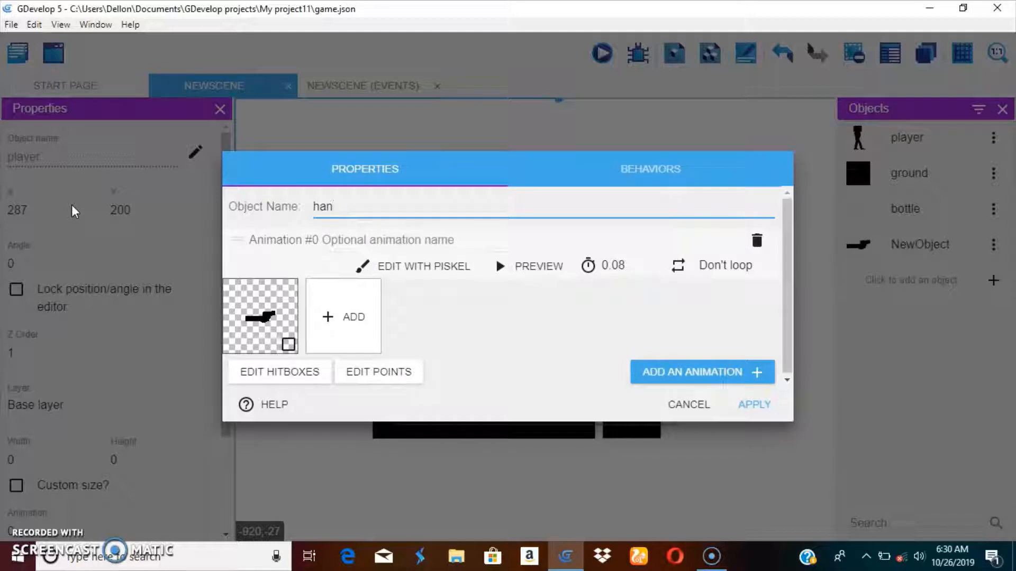
left_click(418, 373)
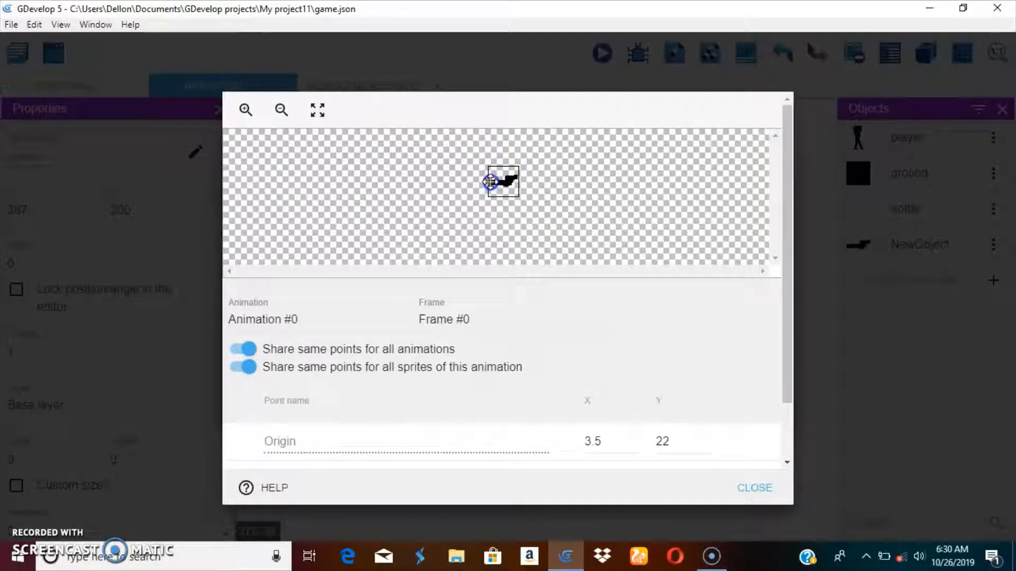
left_click(247, 109)
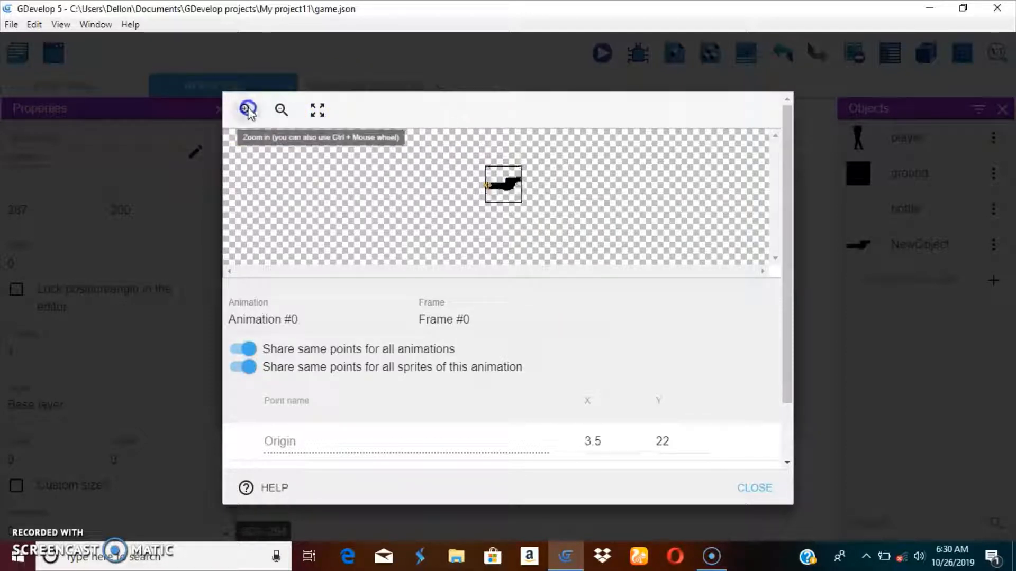
left_click(248, 110)
left_click(248, 110)
left_click(487, 209)
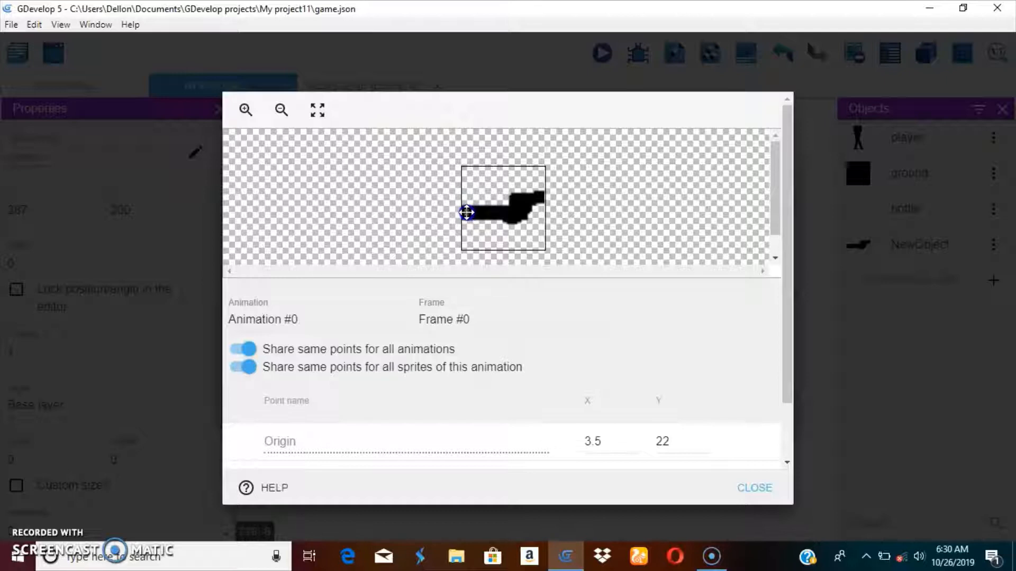
left_click_drag(789, 281, 793, 353)
left_click(781, 488)
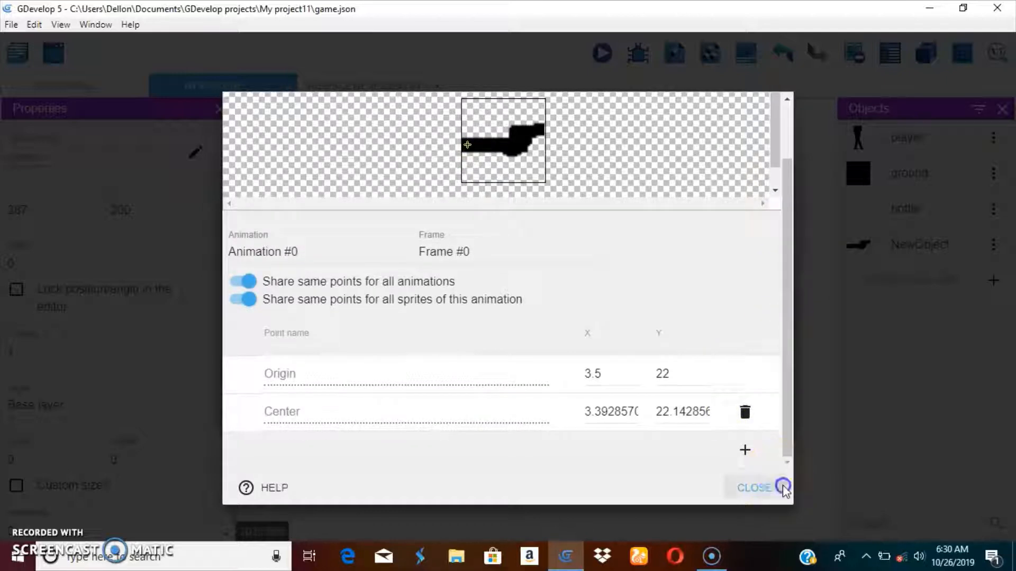
left_click(741, 406)
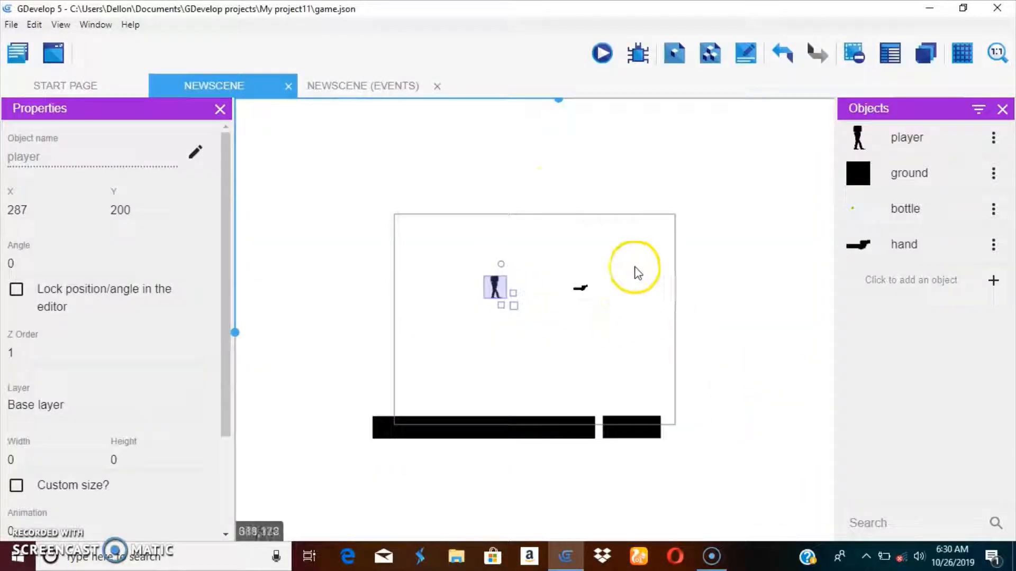
Step: In the hand_movement group's first event, add a Position of an object action for hand with both signs set to =
left_click(400, 89)
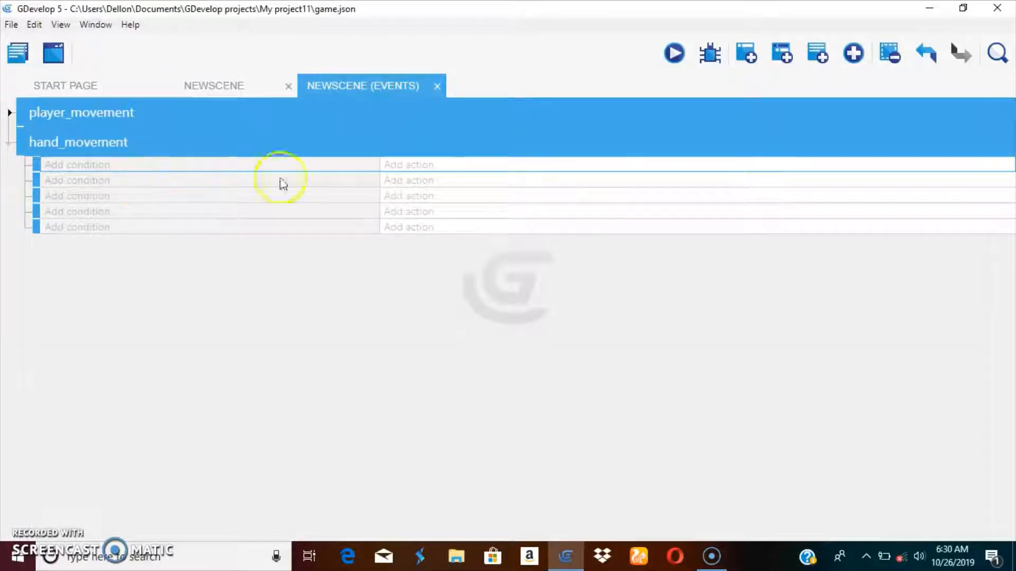
left_click(426, 165)
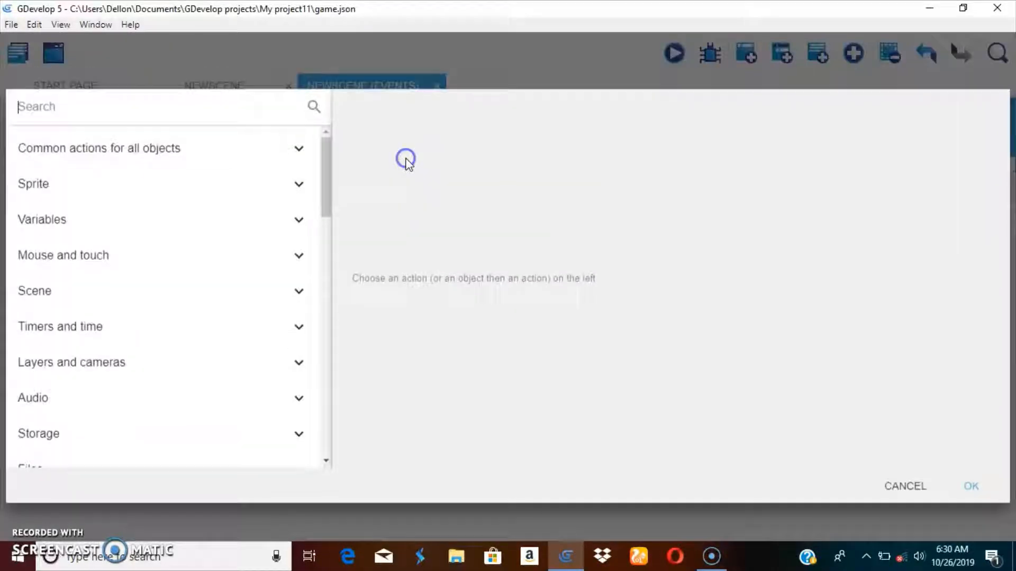
left_click(22, 153)
scroll(92, 354, "down", 4)
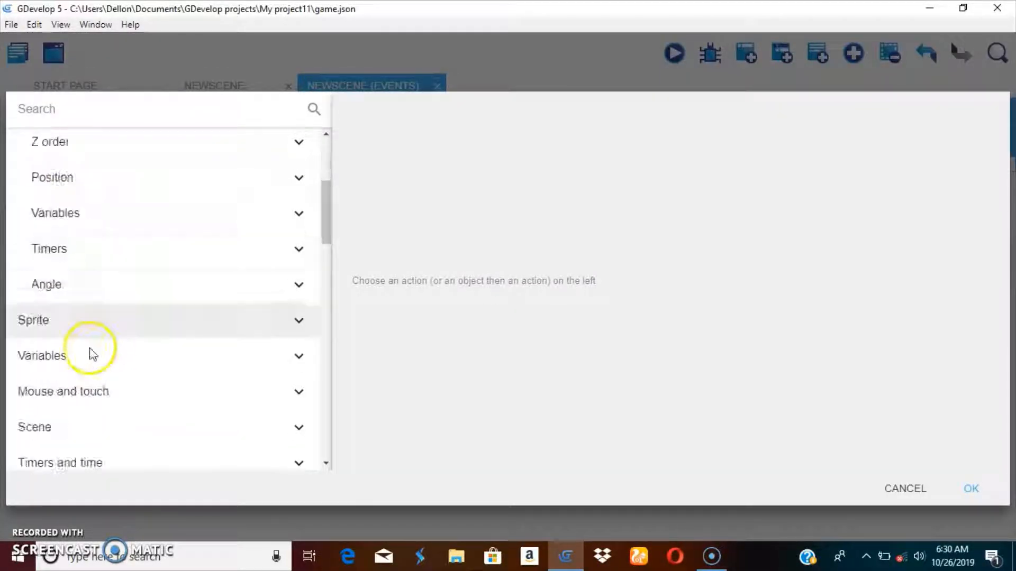
left_click(59, 179)
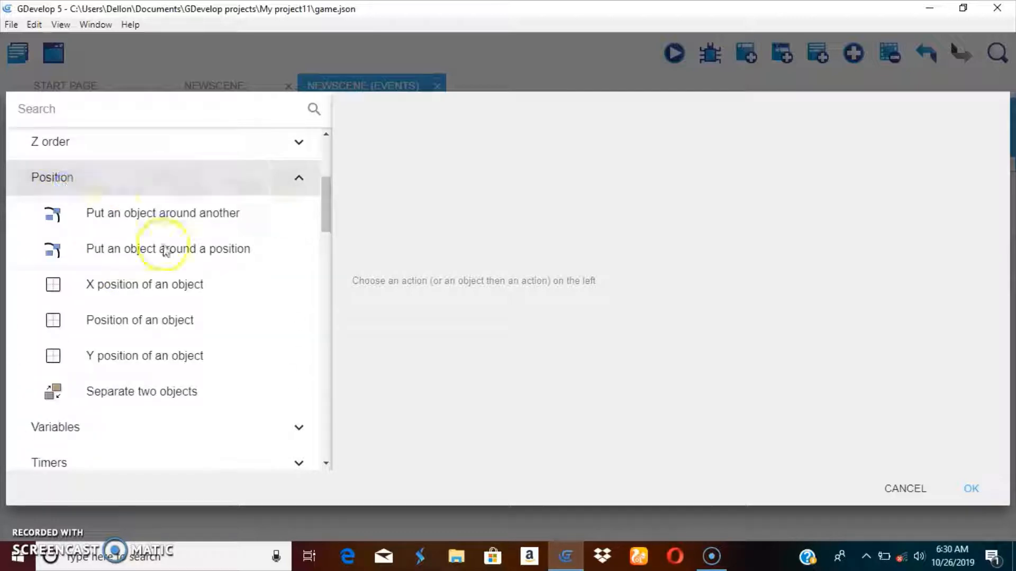
left_click(172, 337)
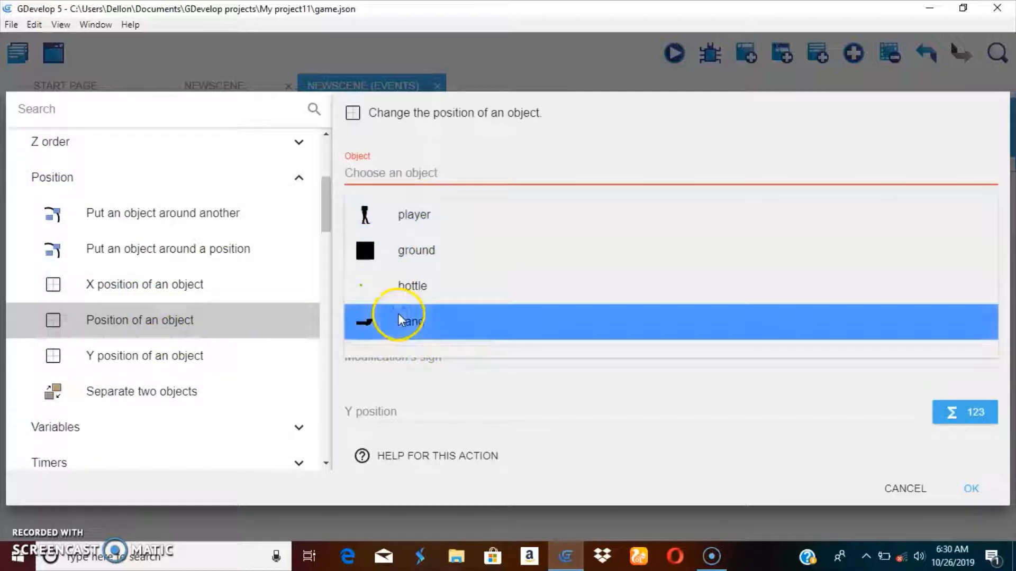
left_click(400, 318)
left_click(385, 217)
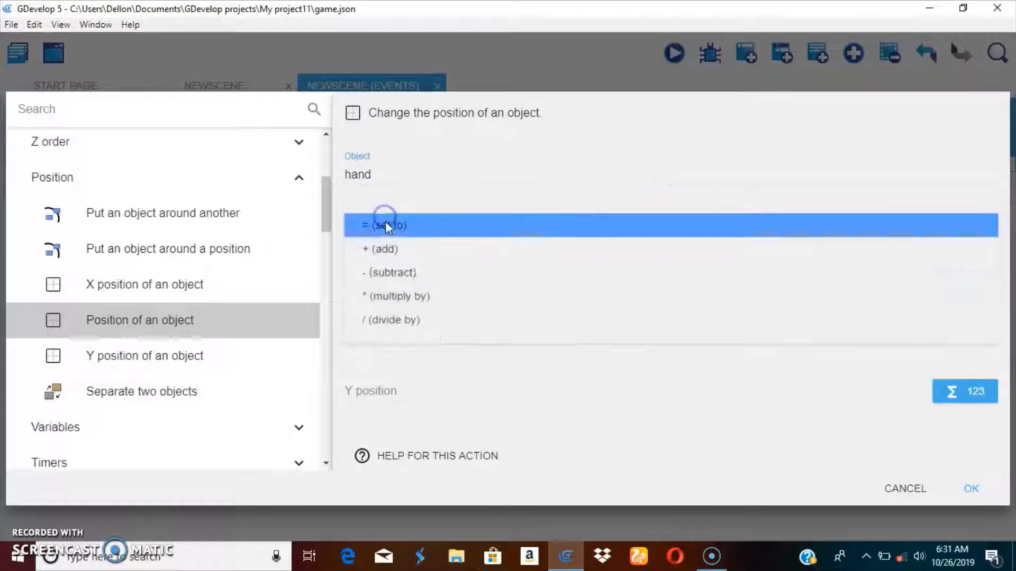
left_click(386, 227)
left_click(394, 334)
left_click(402, 331)
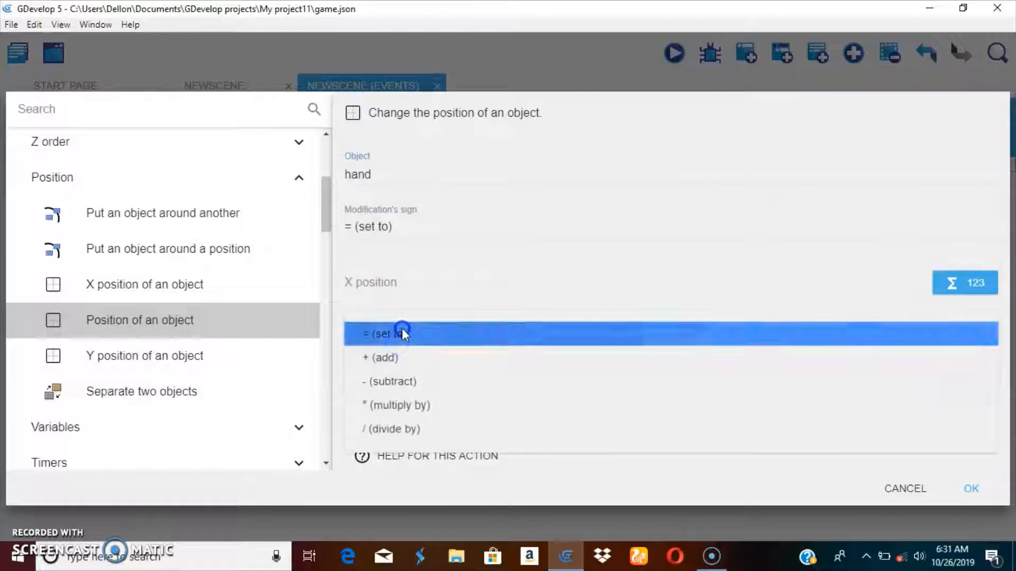
left_click(366, 277)
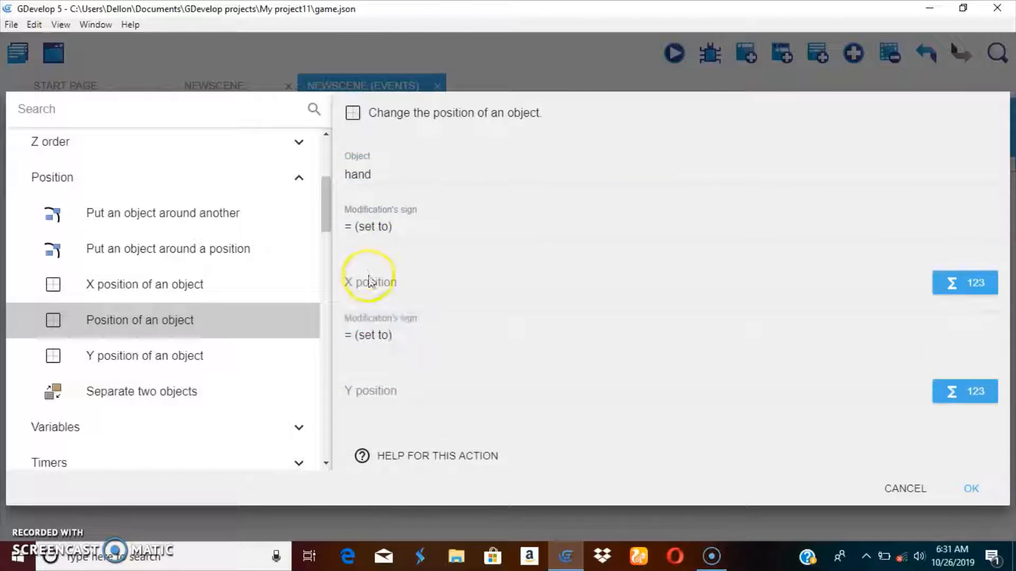
Step: Set the action's X position to player.X() using the expression picker
left_click(947, 285)
left_click(528, 356)
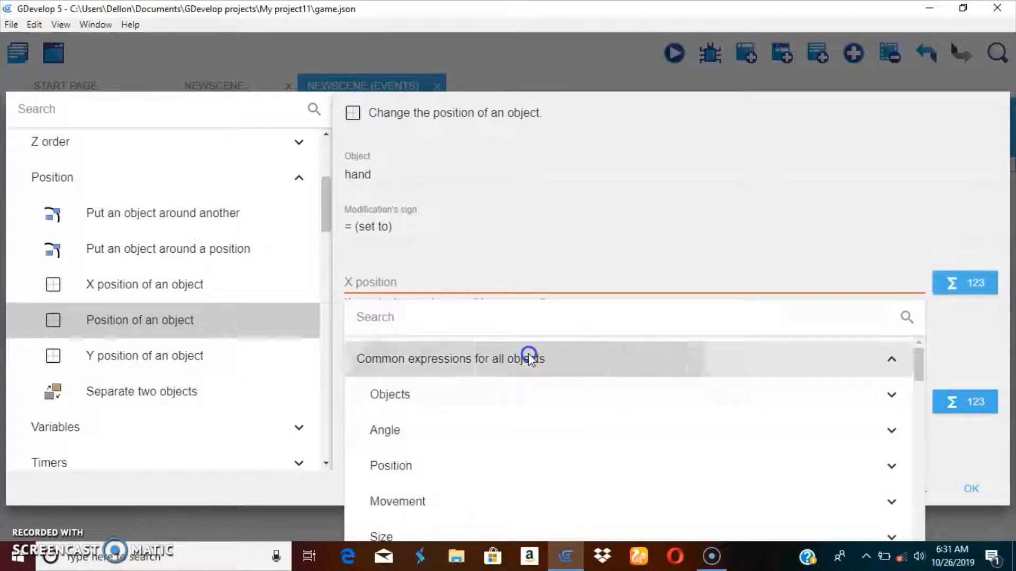
scroll(477, 374, "down", 1)
left_click(418, 395)
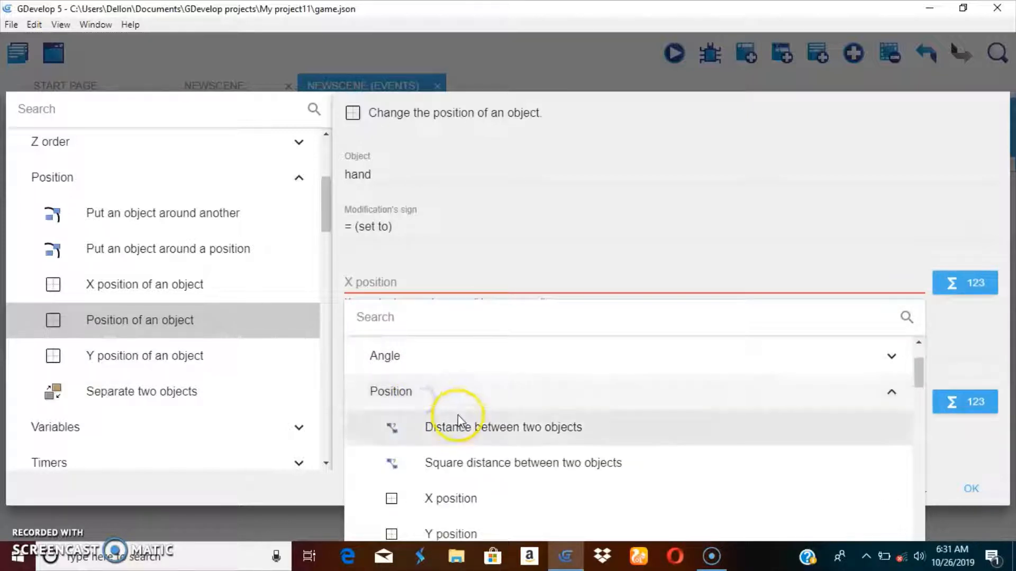
left_click(476, 503)
left_click(338, 263)
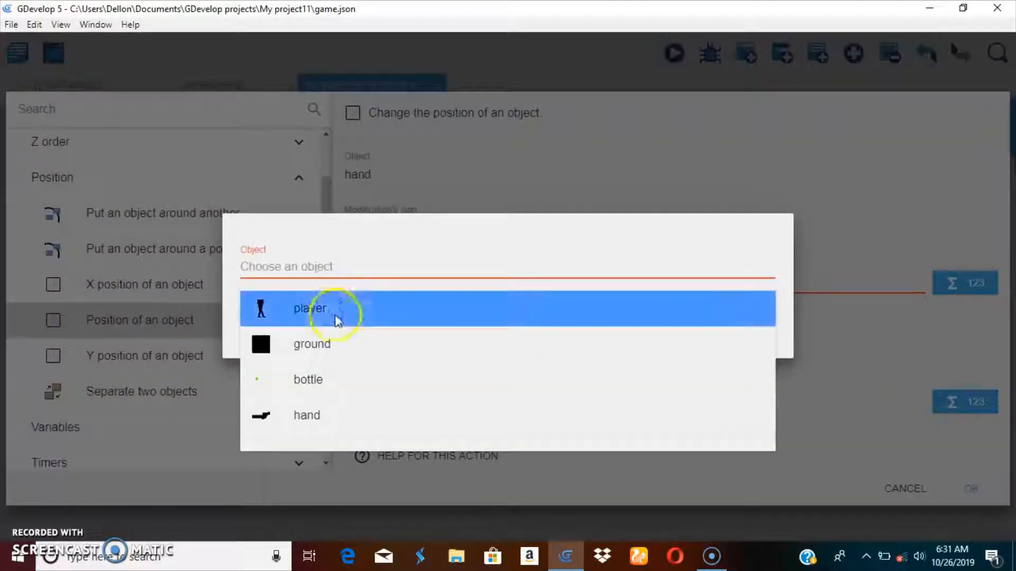
left_click(336, 319)
left_click(758, 339)
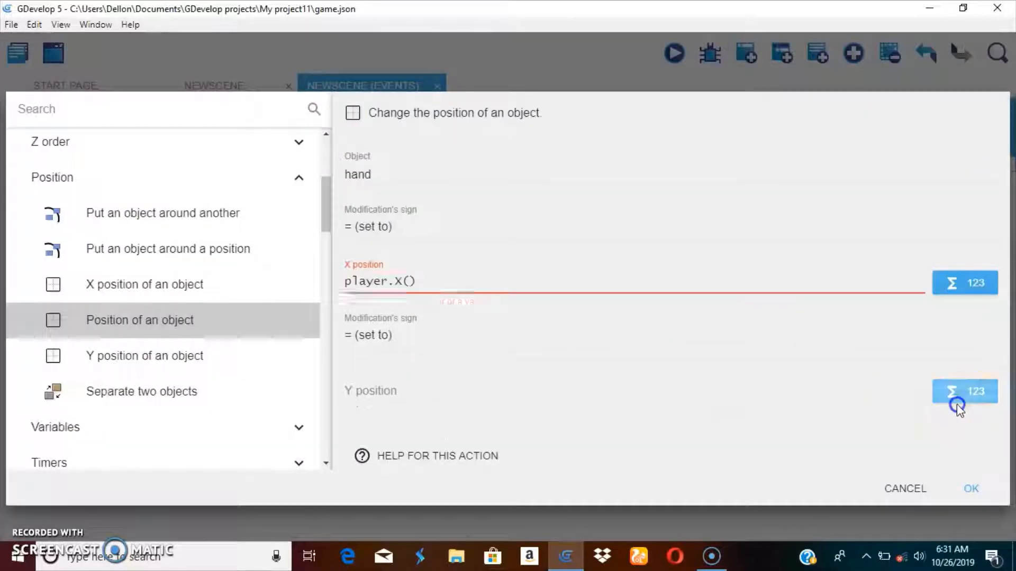
Step: Set the action's Y position to player.Y() using the expression picker
left_click(959, 393)
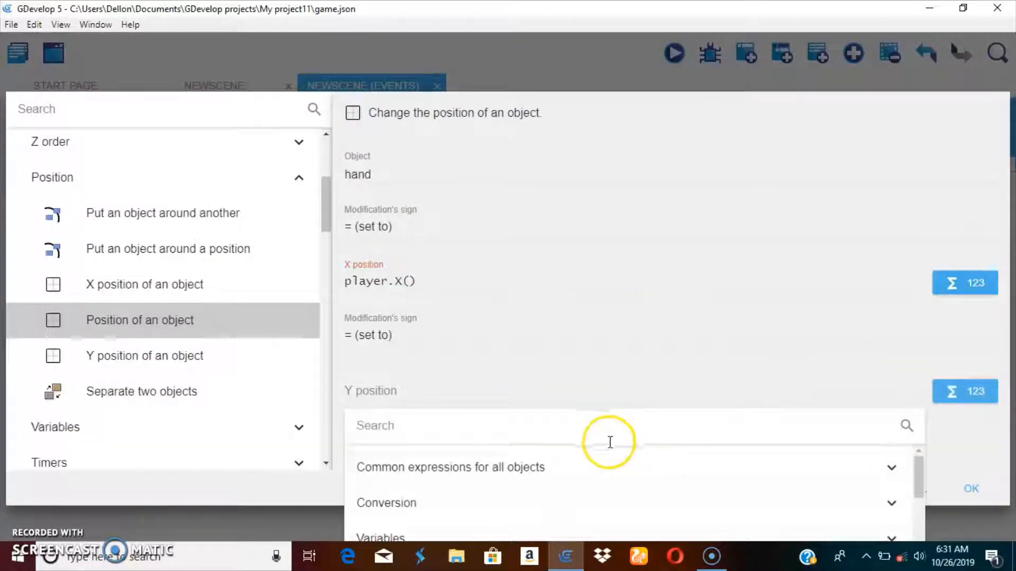
left_click(545, 466)
scroll(529, 466, "down", 3)
scroll(408, 490, "down", 3)
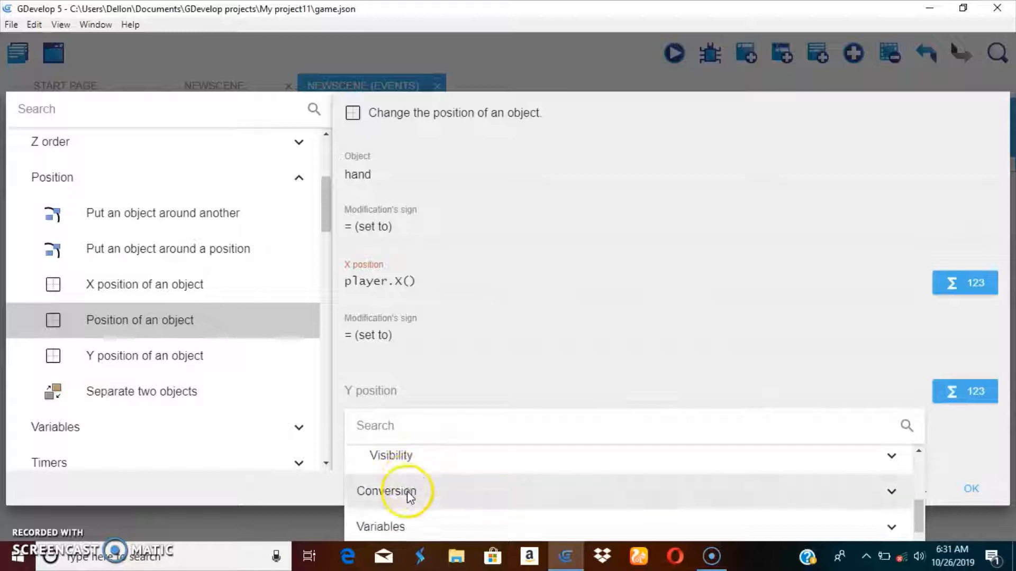
scroll(403, 458, "up", 4)
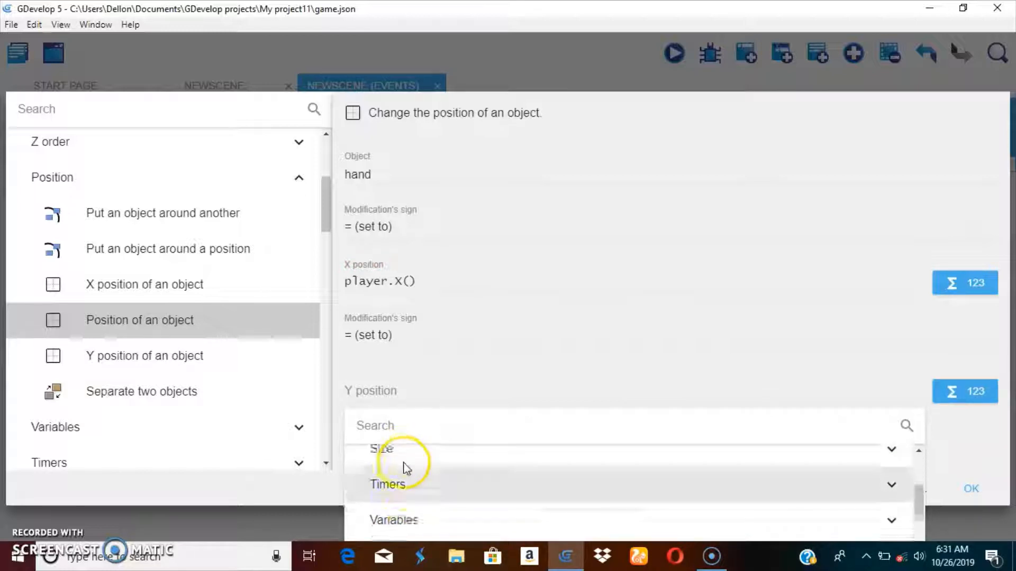
scroll(405, 471, "up", 4)
scroll(404, 469, "down", 1)
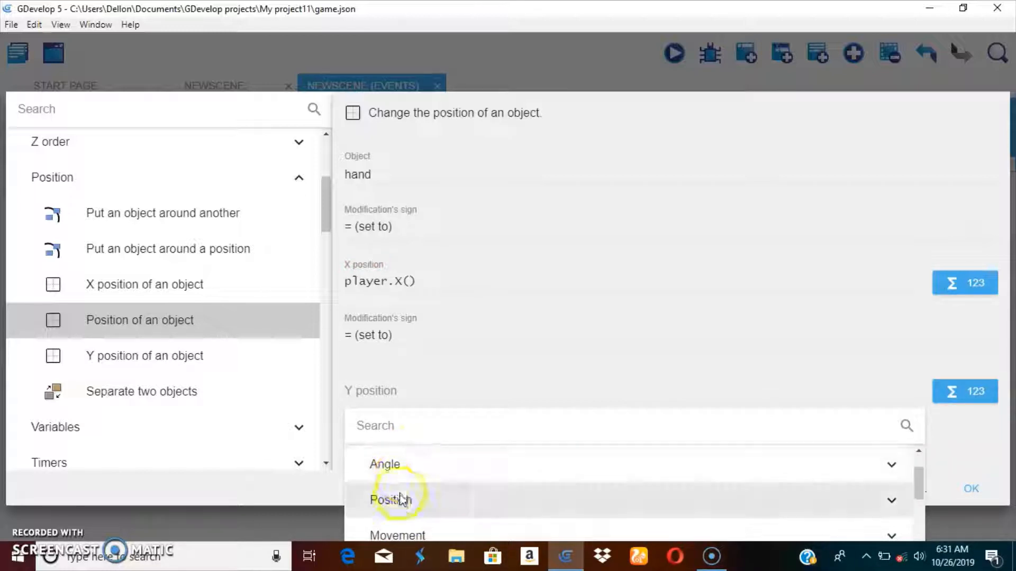
left_click(400, 497)
scroll(445, 475, "down", 2)
left_click(438, 463)
left_click(306, 259)
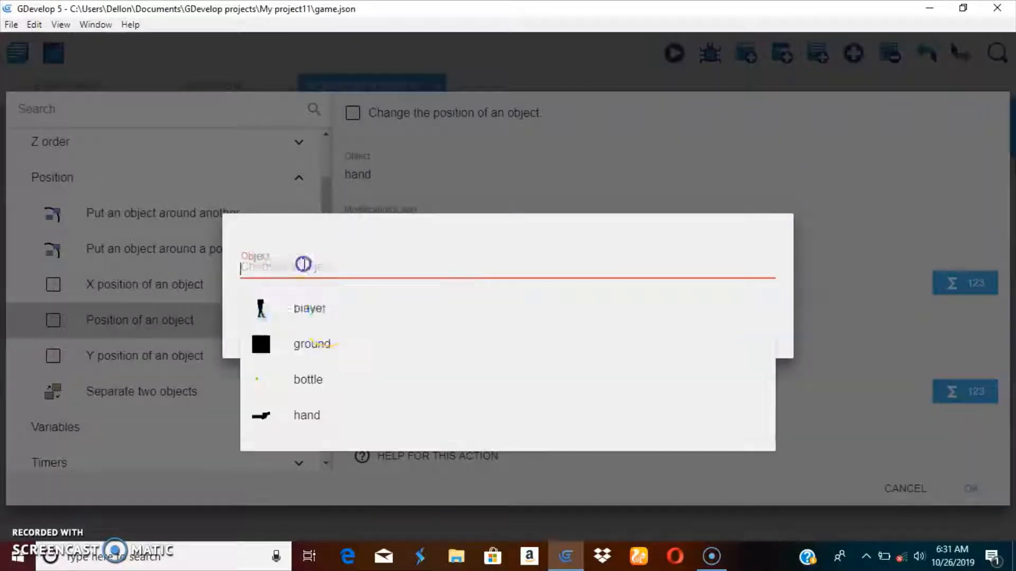
left_click(337, 318)
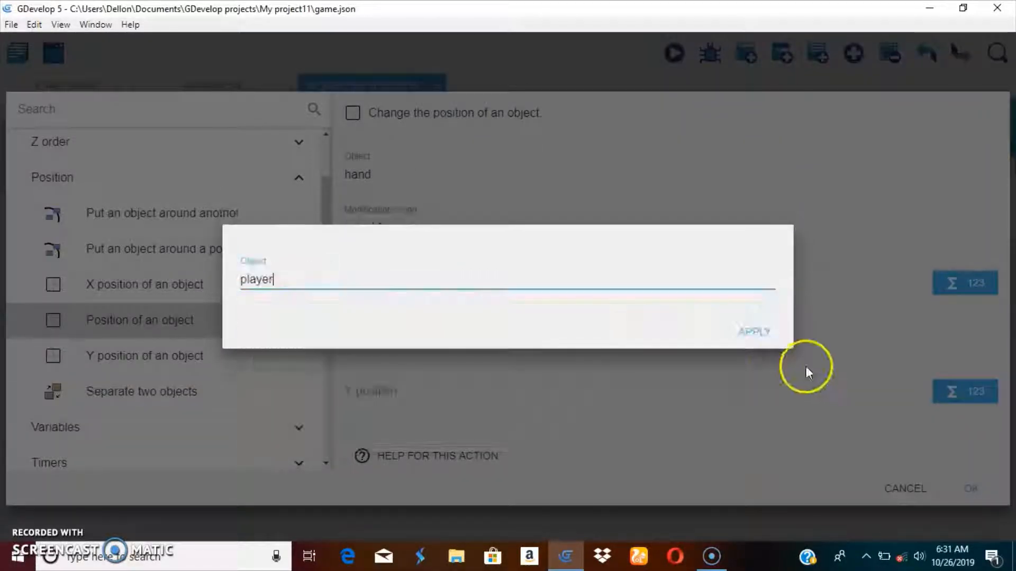
left_click(753, 331)
Step: Edit the positions to player.X("arm") and player.Y("Arm") so the hand snaps to the arm point, and confirm the action
left_click(412, 281)
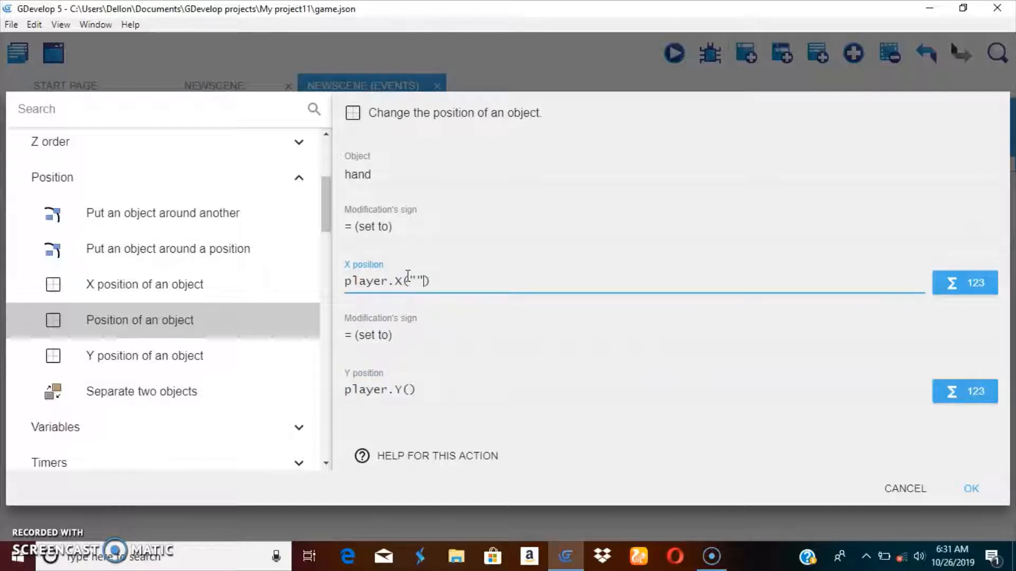
left_click(415, 279)
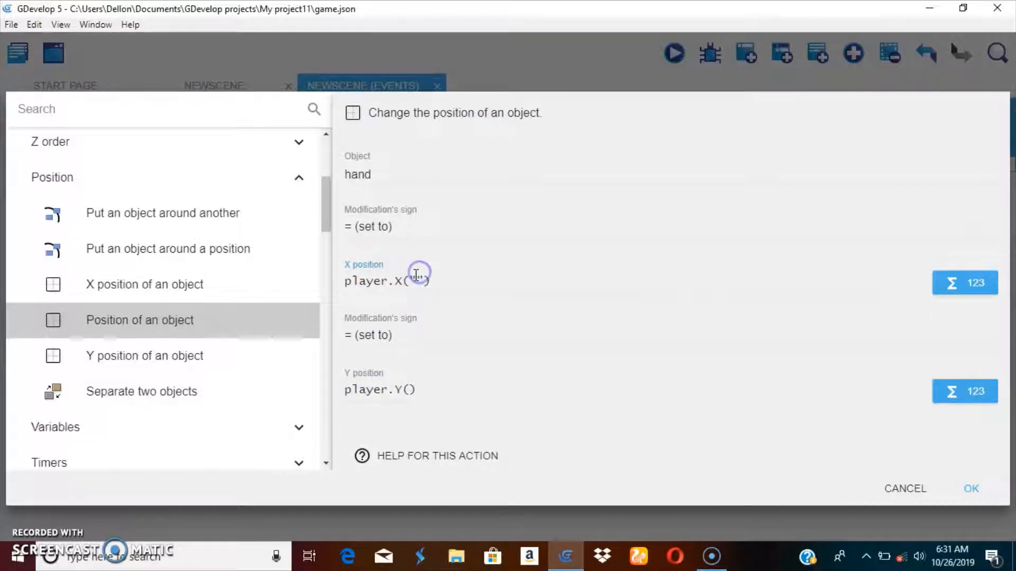
type("arm")
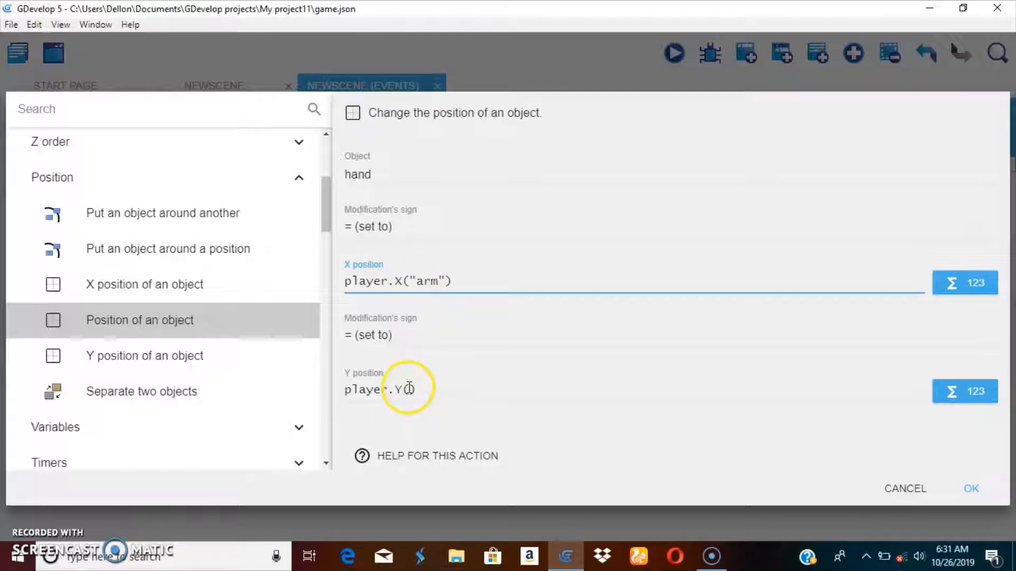
left_click(407, 388)
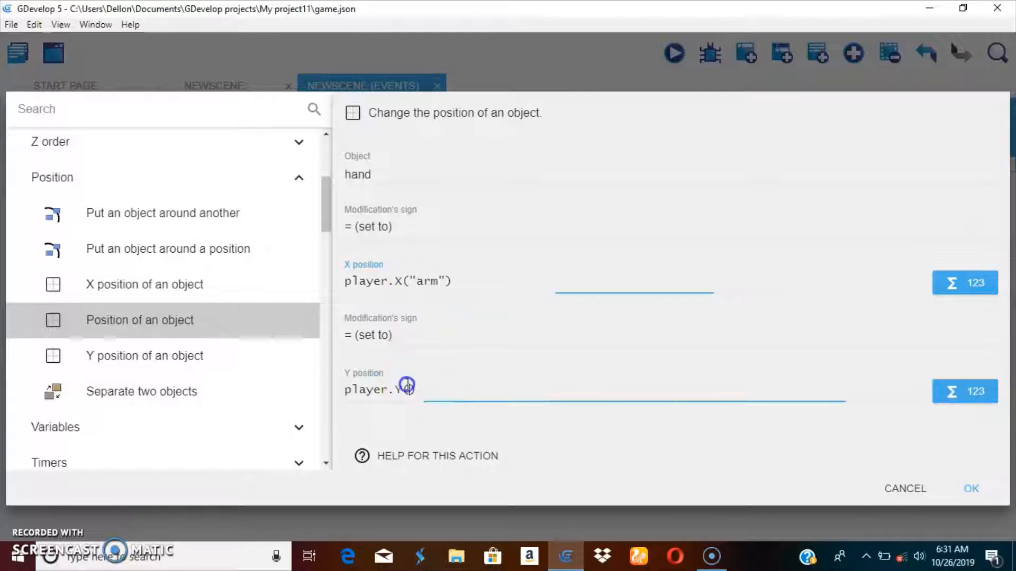
left_click(417, 388)
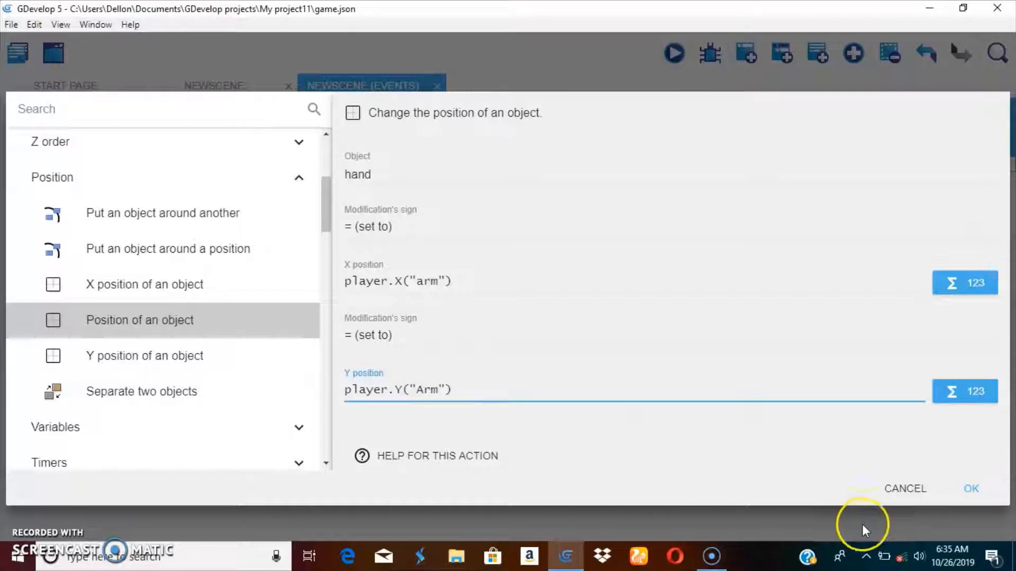
left_click(971, 489)
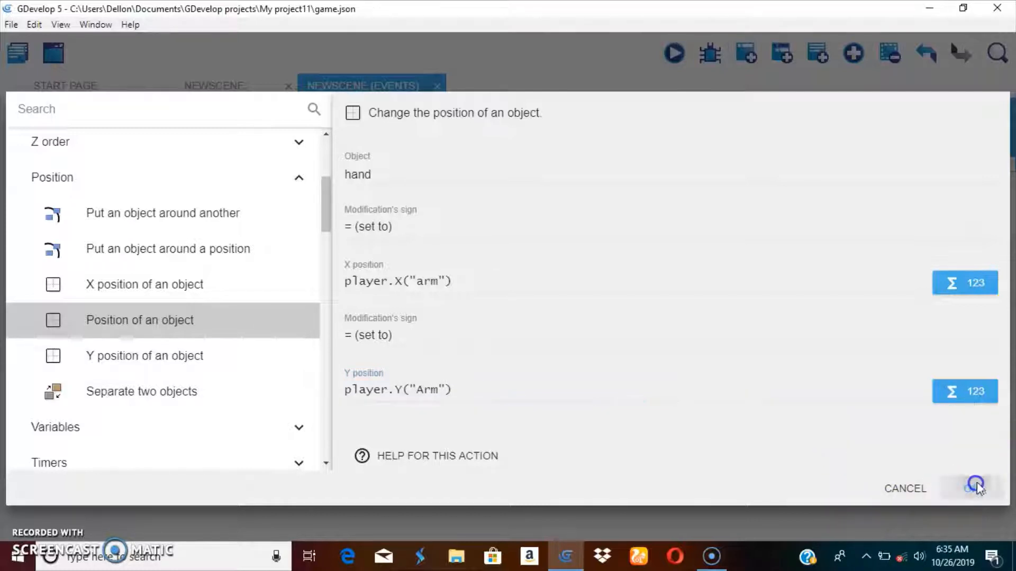
Step: Preview the scene, walk the player right to test the hand, and close the preview
left_click(668, 60)
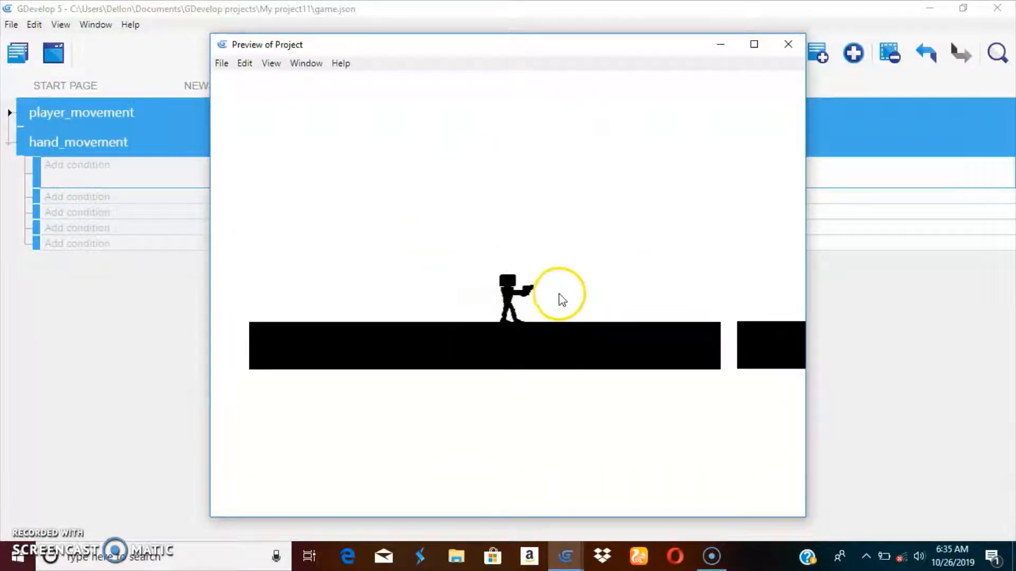
key("Right")
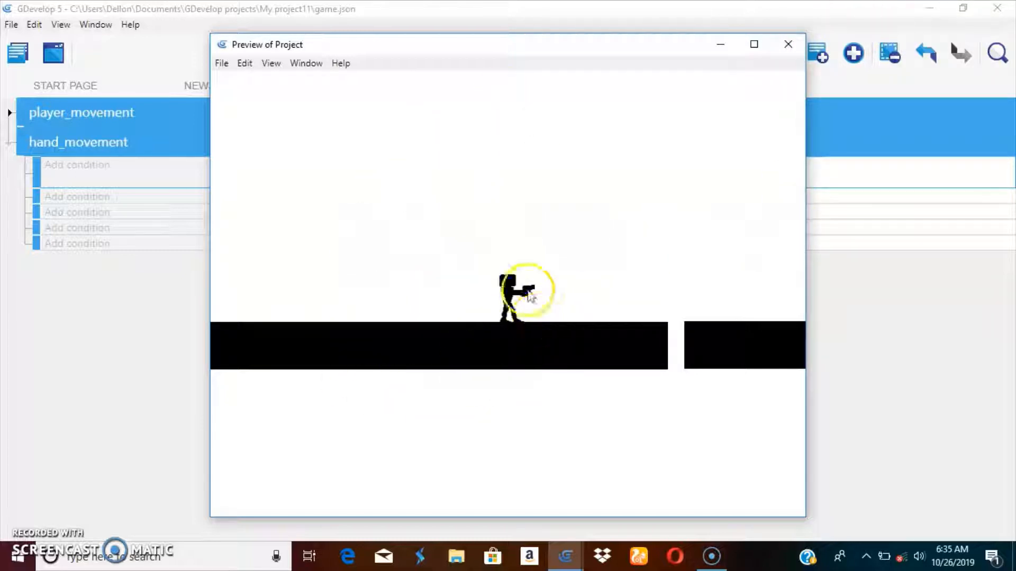
left_click(574, 288)
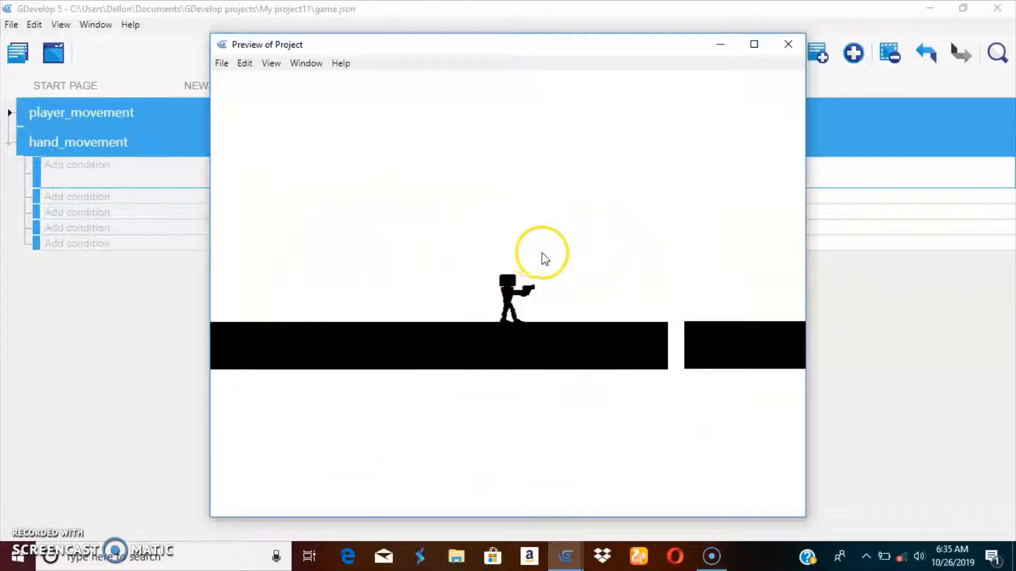
left_click(788, 45)
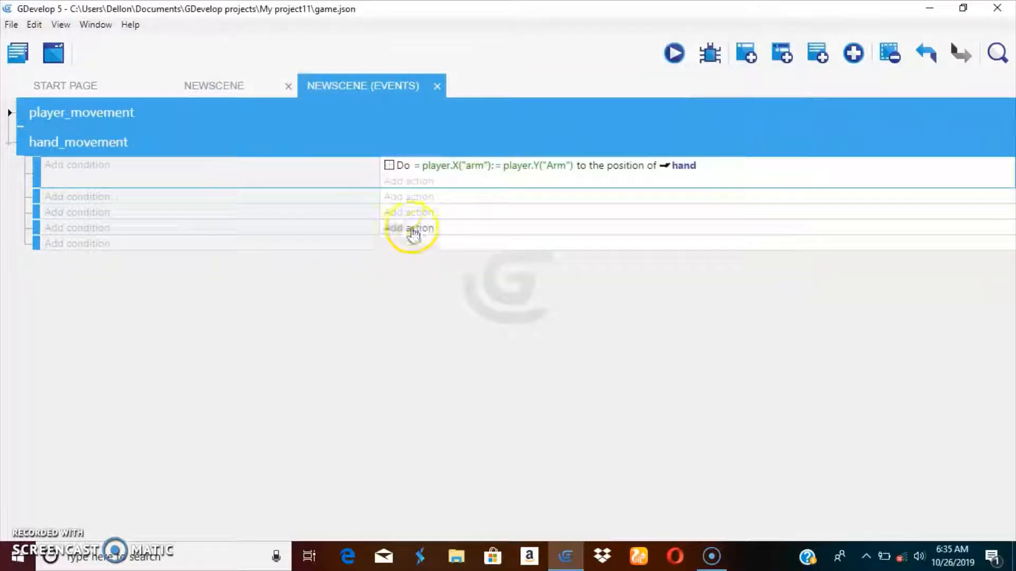
Step: In the hand_movement group's second event, add a Rotate toward position action for the hand object
left_click(80, 207)
left_click(883, 484)
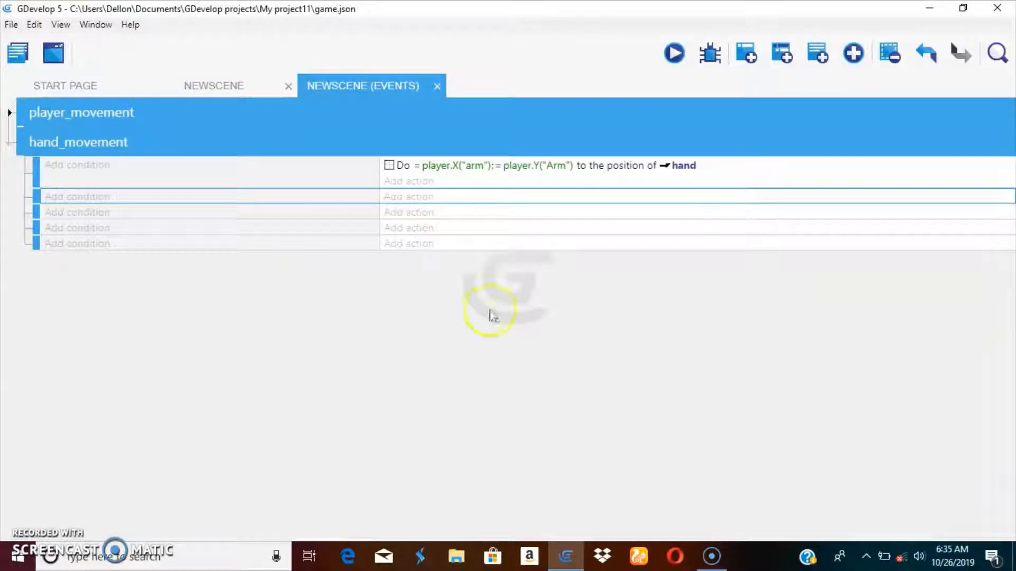
left_click(404, 210)
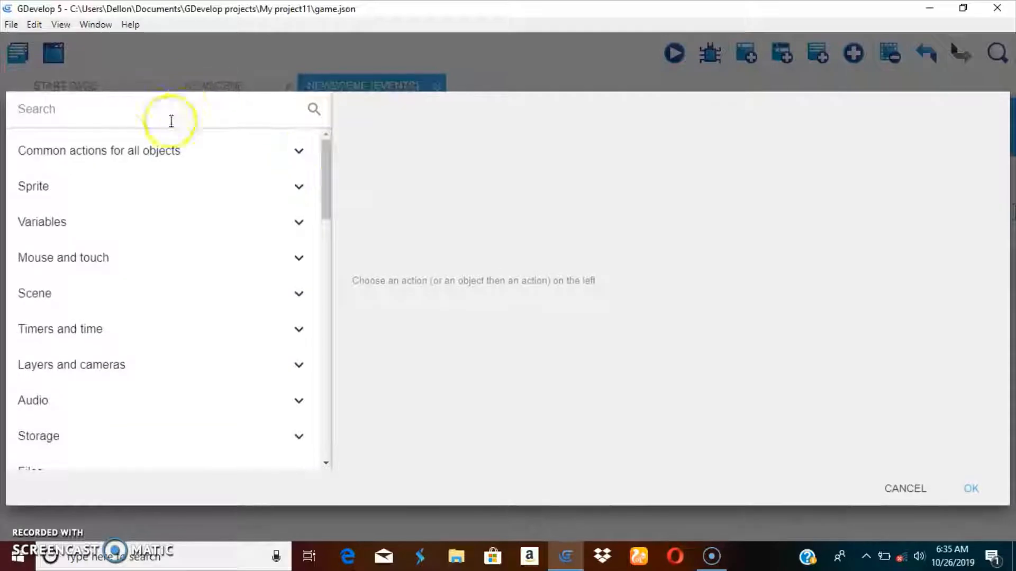
type("ro")
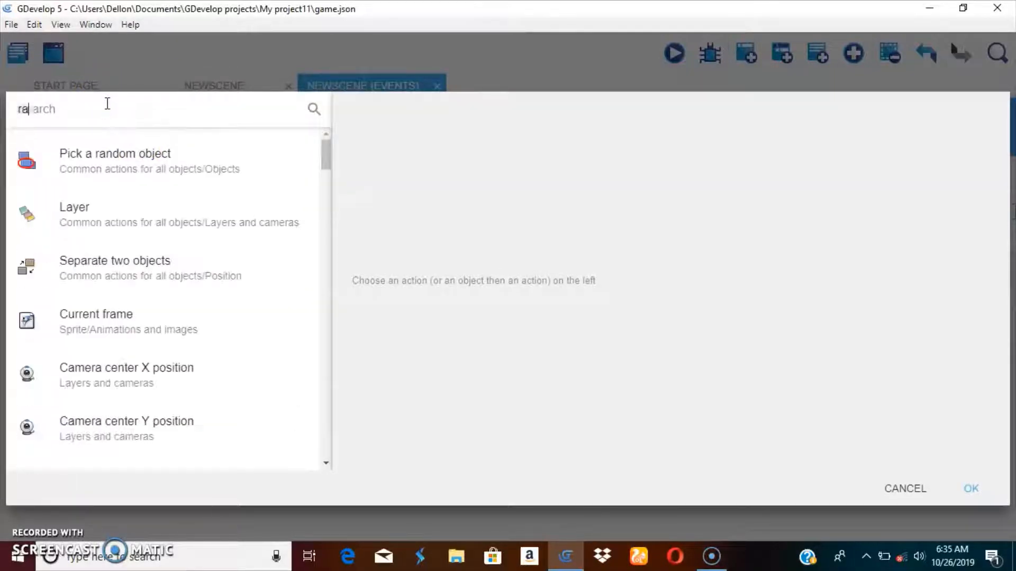
type("ta")
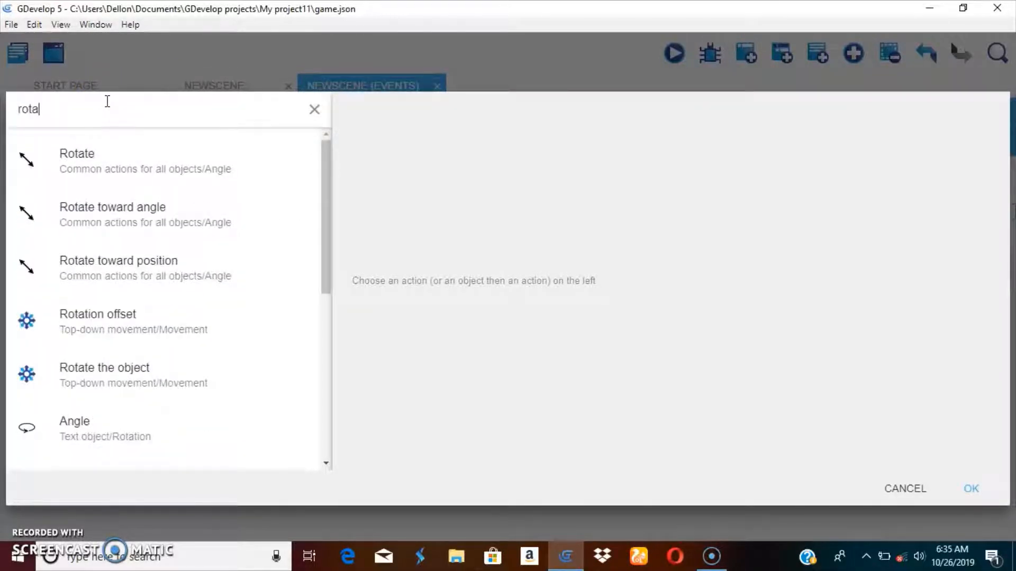
left_click(125, 166)
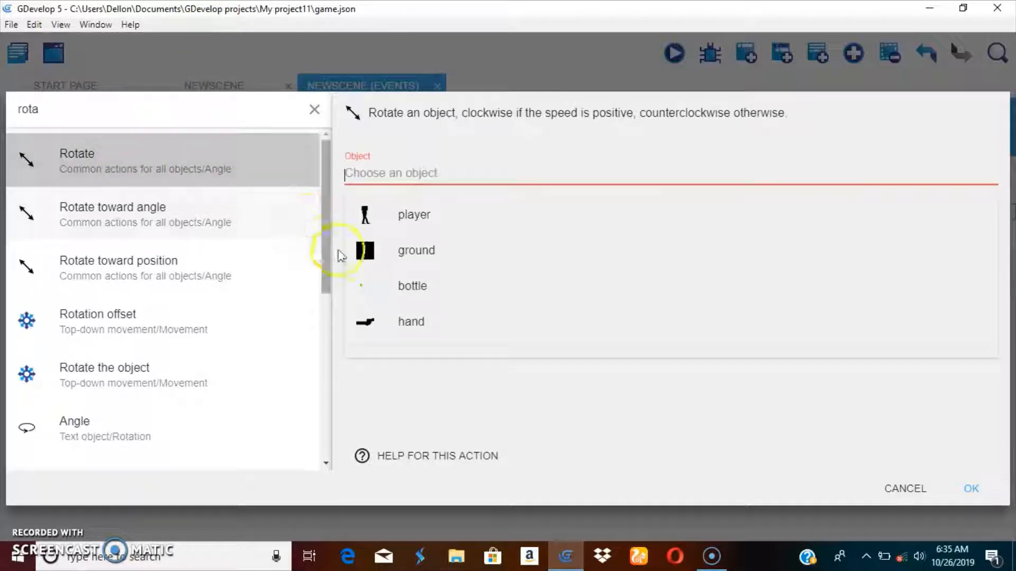
left_click(402, 314)
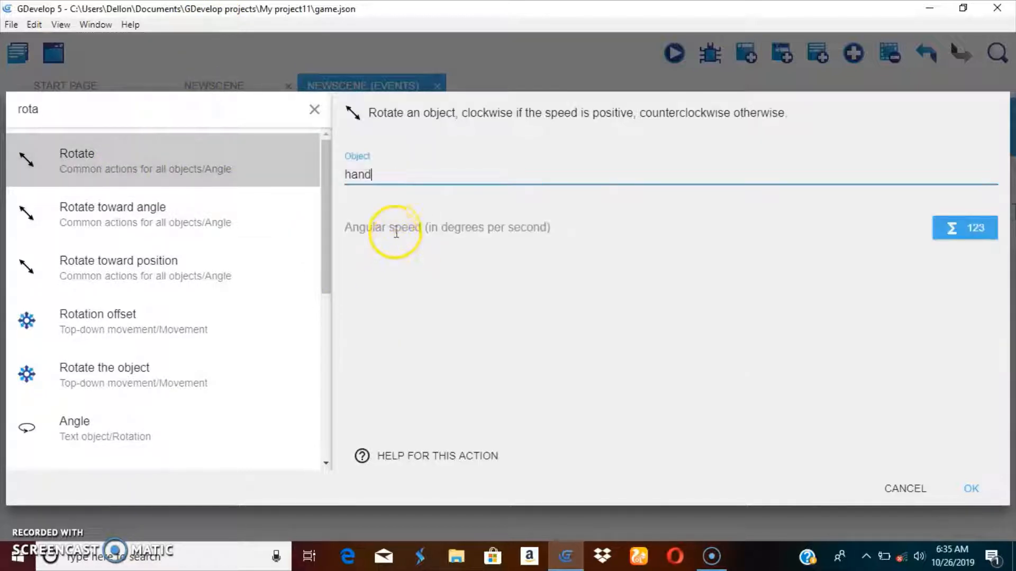
left_click(396, 230)
key("XF86MonBrightnessDown")
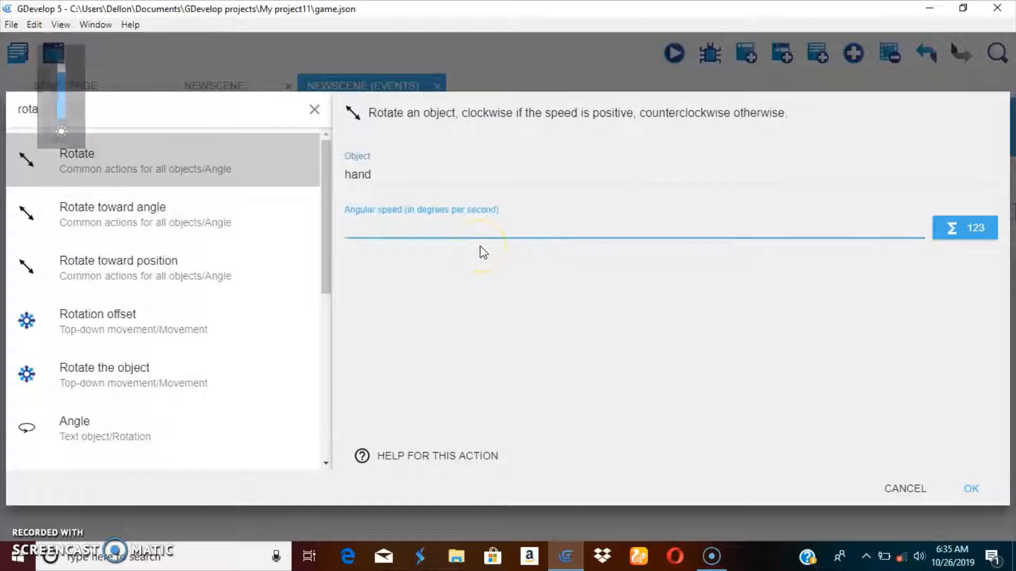
left_click(232, 278)
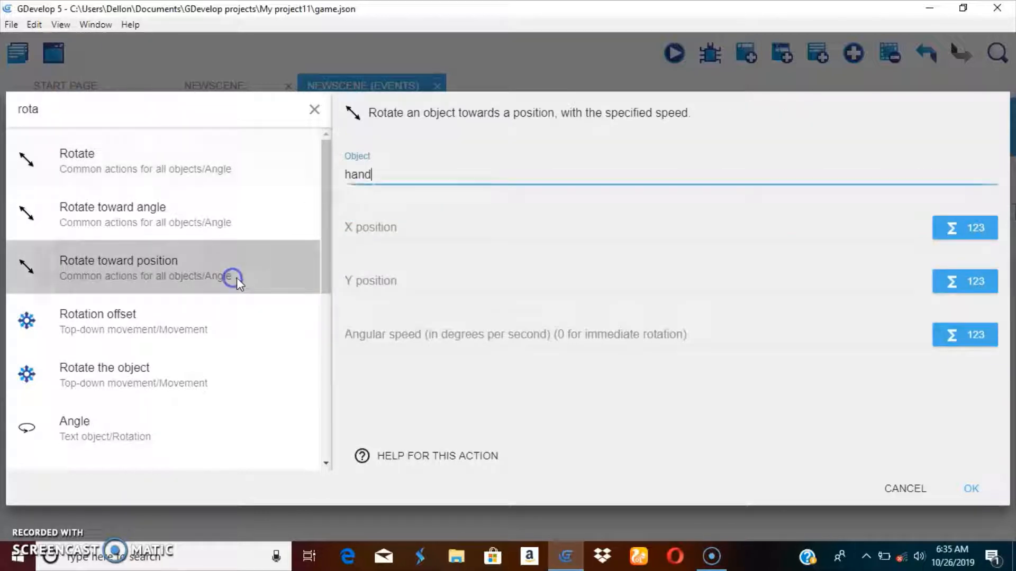
Step: Set the rotation's X position to MouseX(, ) using the Mouse cursor's Cursor X position expression
left_click(416, 228)
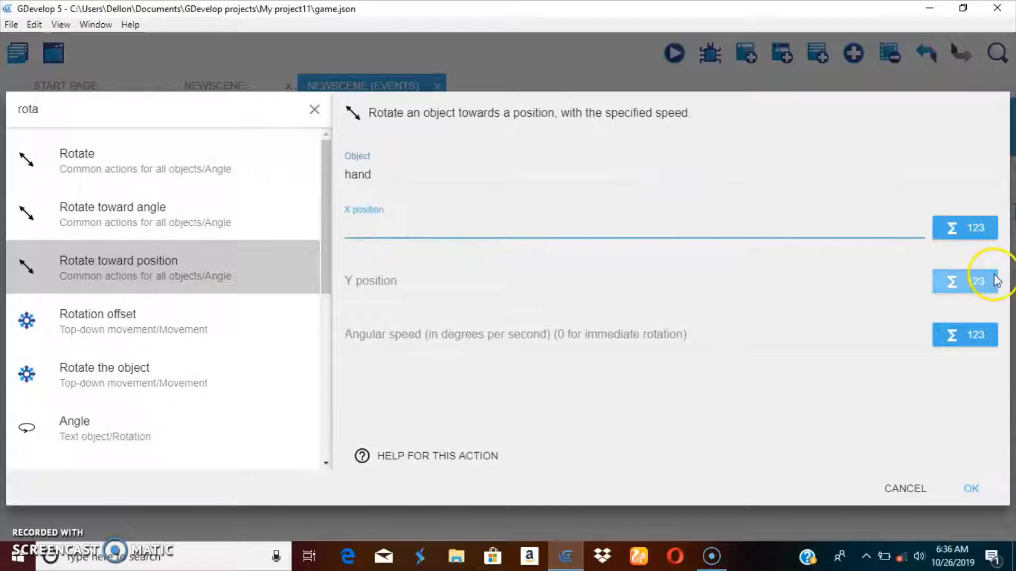
left_click(983, 227)
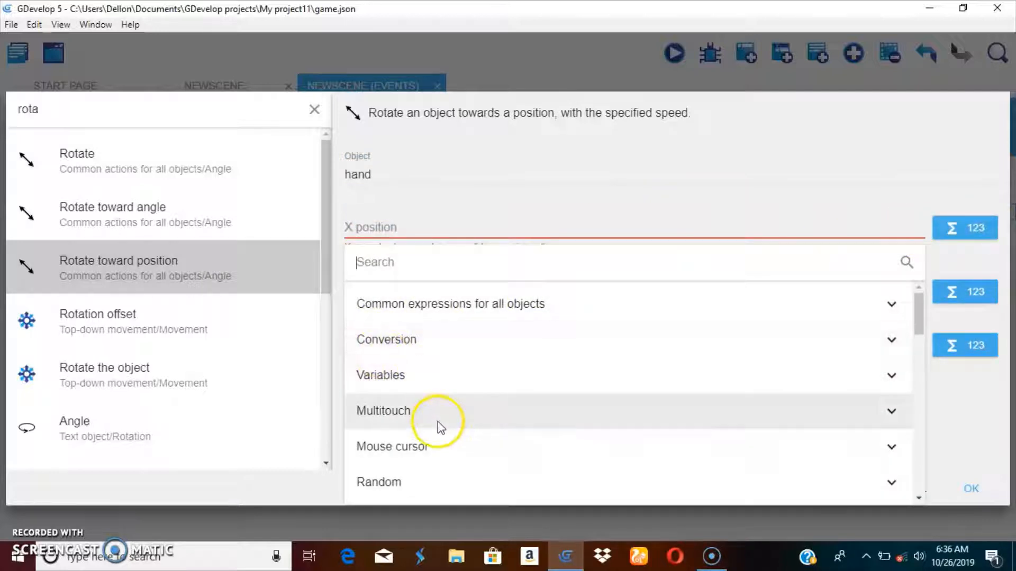
scroll(406, 413, "down", 3)
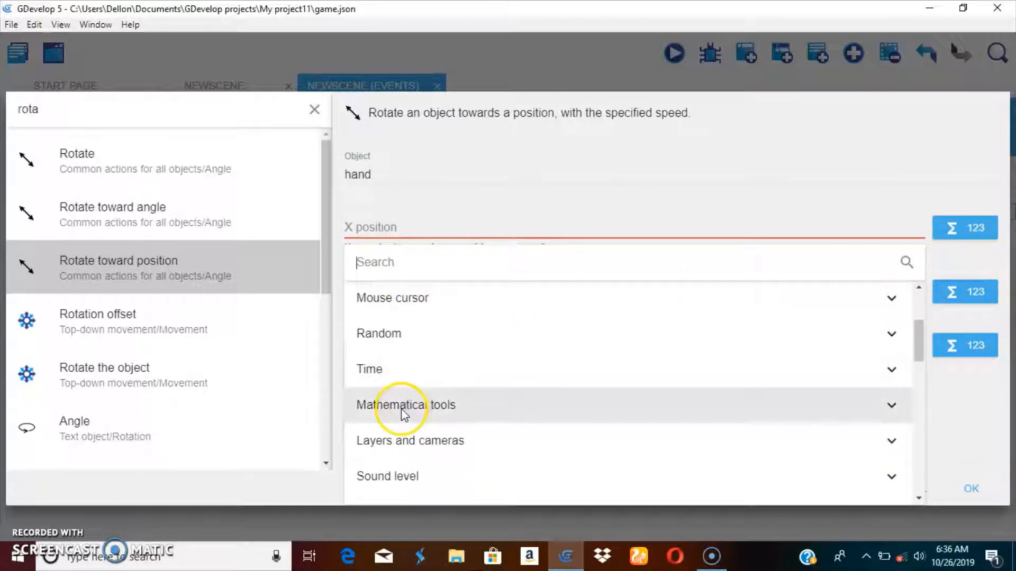
scroll(407, 407, "up", 3)
left_click(424, 310)
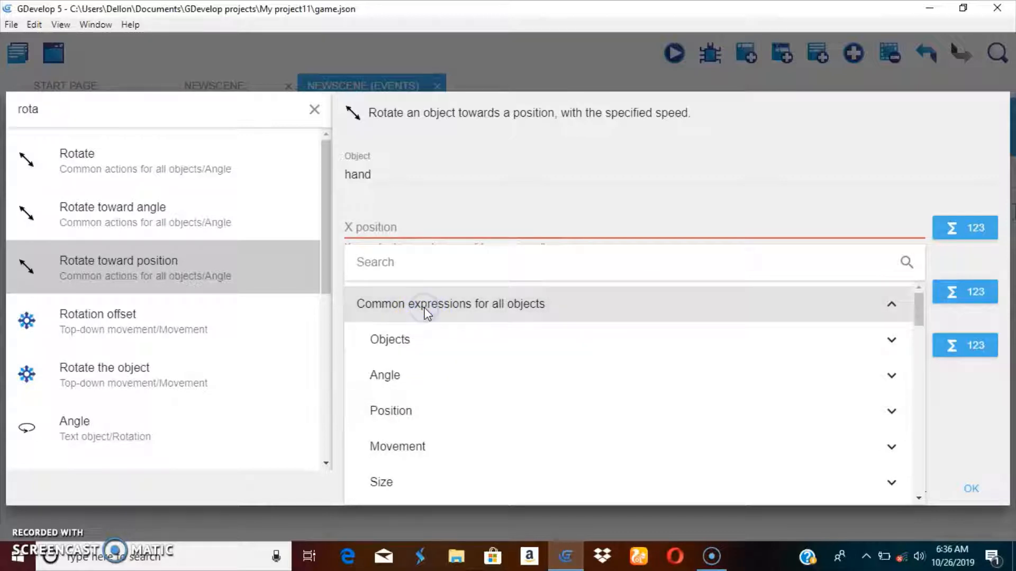
left_click(425, 310)
scroll(476, 388, "down", 6)
scroll(475, 384, "up", 3)
scroll(423, 389, "up", 3)
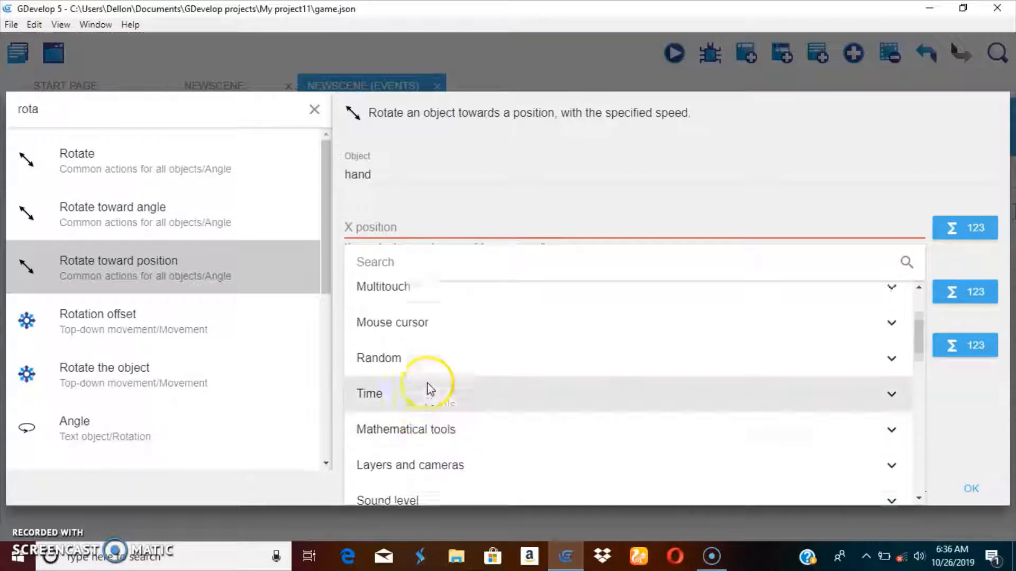
left_click(415, 450)
scroll(455, 391, "down", 3)
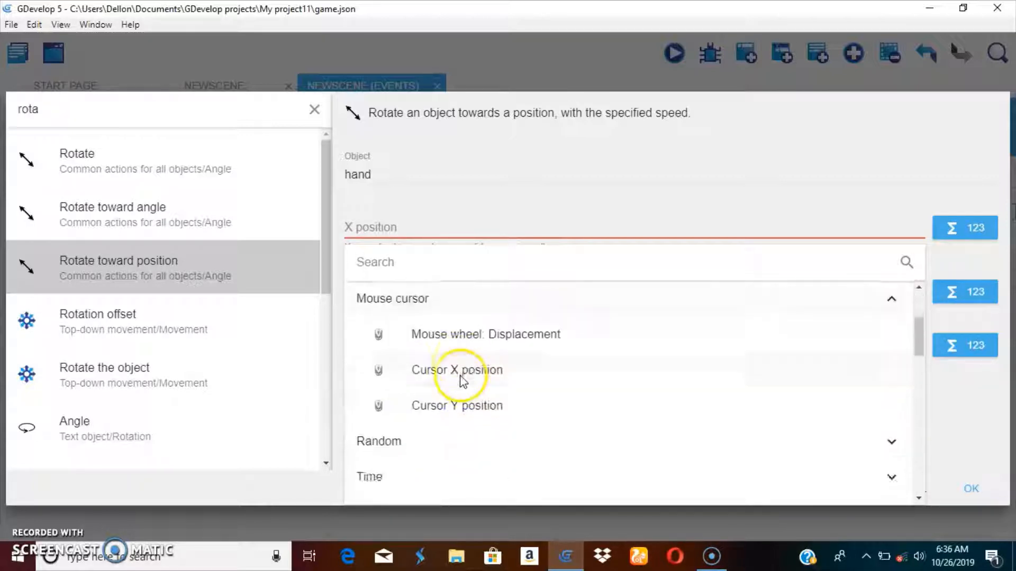
left_click(476, 371)
left_click(369, 258)
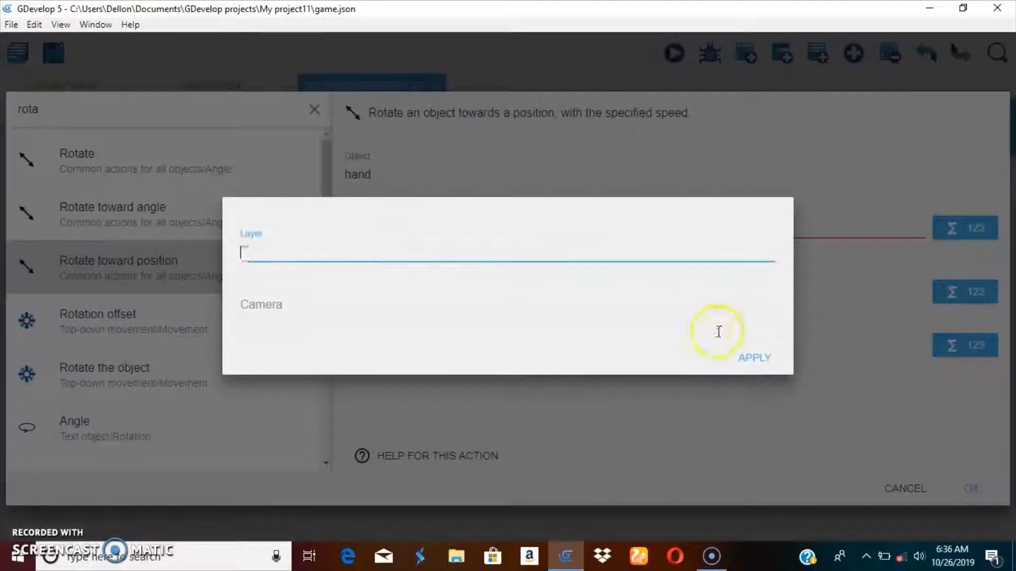
left_click(766, 360)
Step: Set the rotation's Y position to MouseY(, ) using the Mouse cursor's Cursor Y position expression
left_click(804, 292)
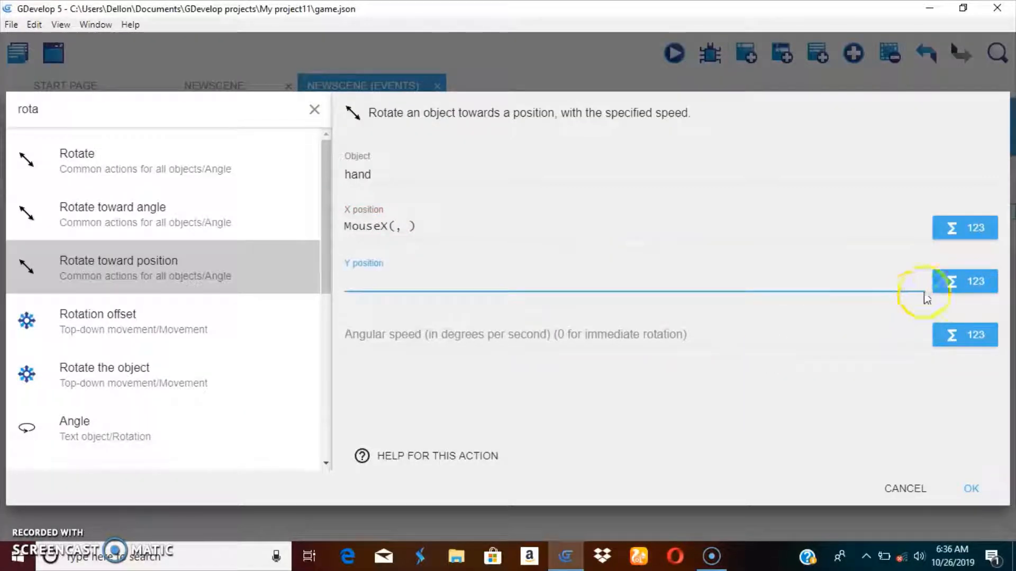
left_click(927, 292)
scroll(424, 402, "down", 2)
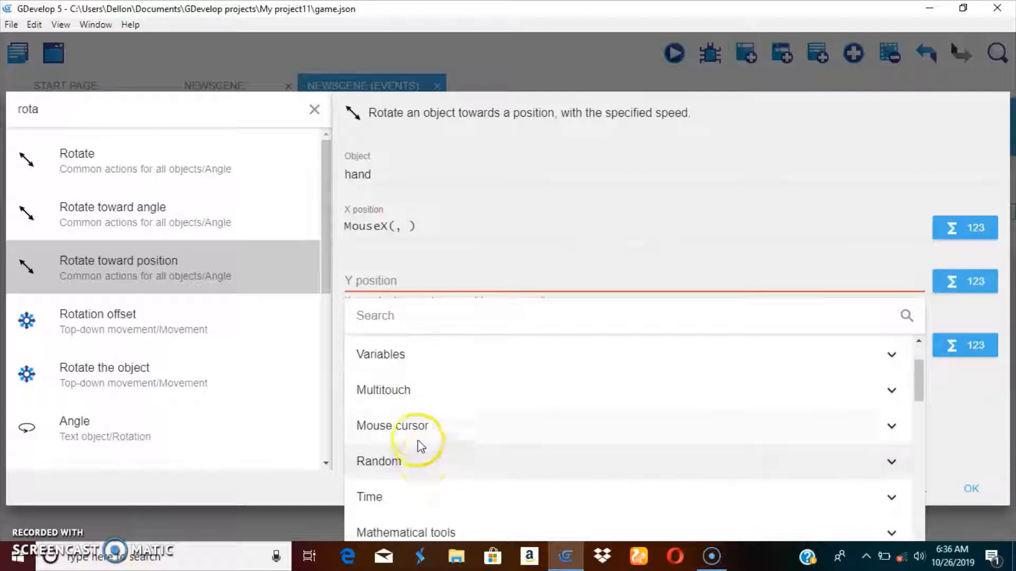
left_click(404, 425)
left_click(481, 535)
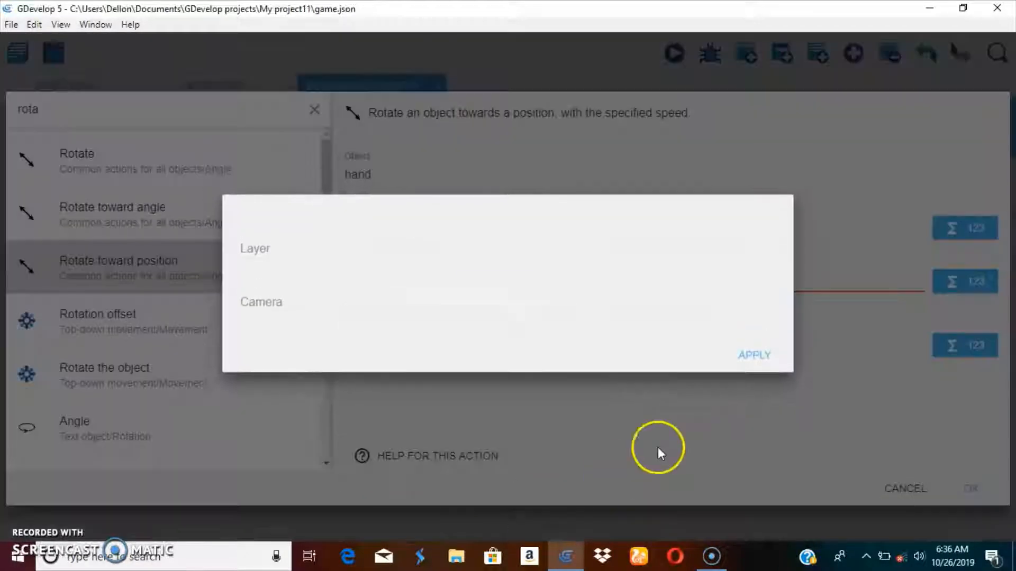
left_click(752, 354)
Step: Set the angular speed to 360 degrees per second and confirm the Rotate toward position action
left_click(478, 342)
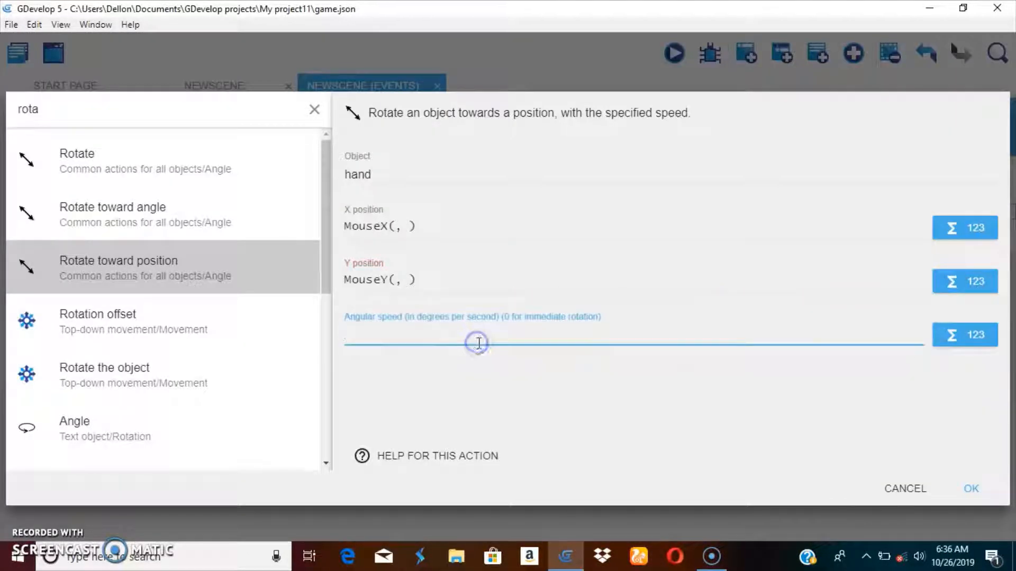
type("360")
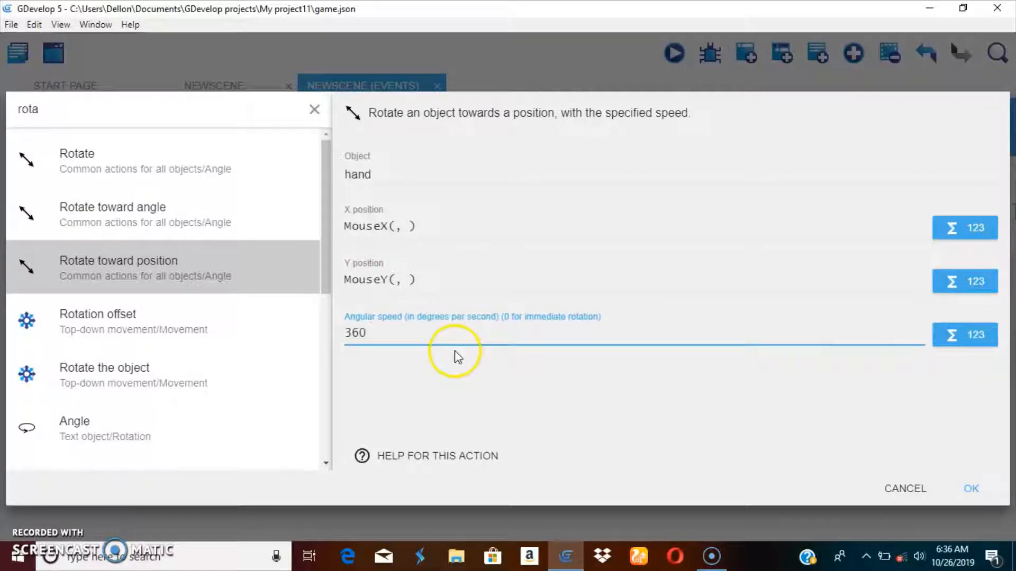
left_click(971, 490)
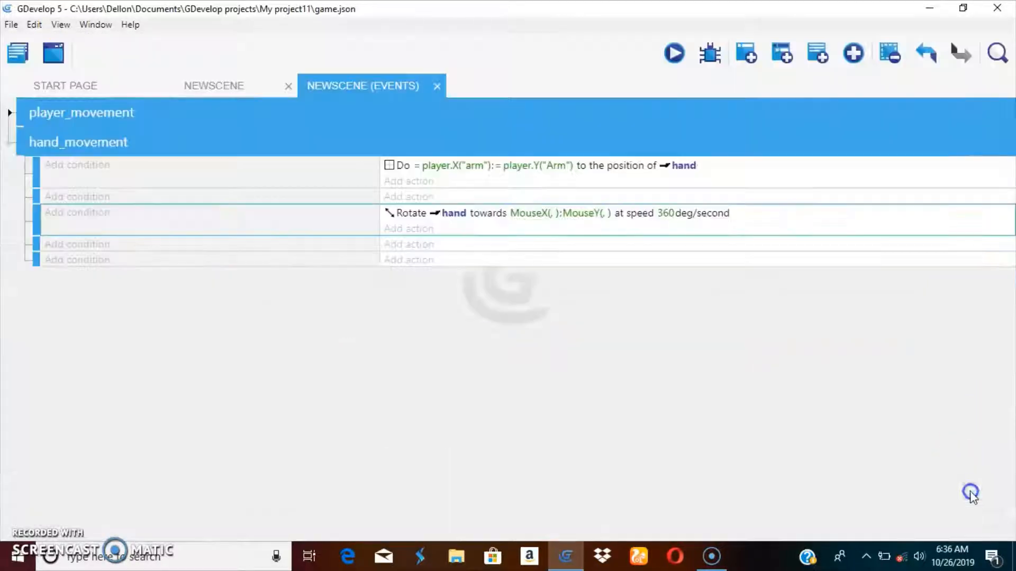
Step: Preview the scene to test the hand rotating toward the mouse, then close the preview
left_click(674, 53)
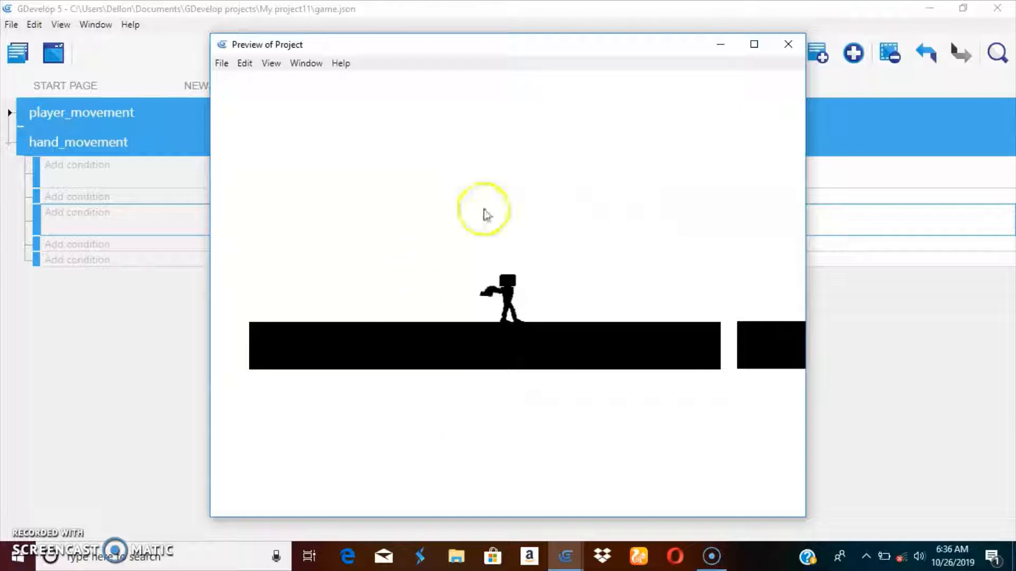
left_click(787, 44)
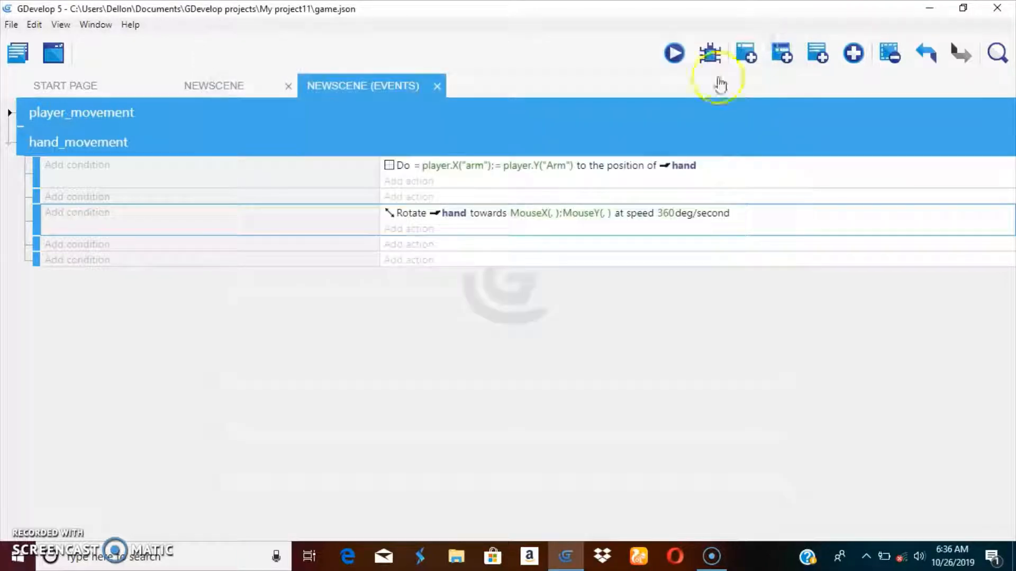
Step: Add a condition to the third event requiring the Left (primary) mouse button pressed or touch held
left_click(76, 245)
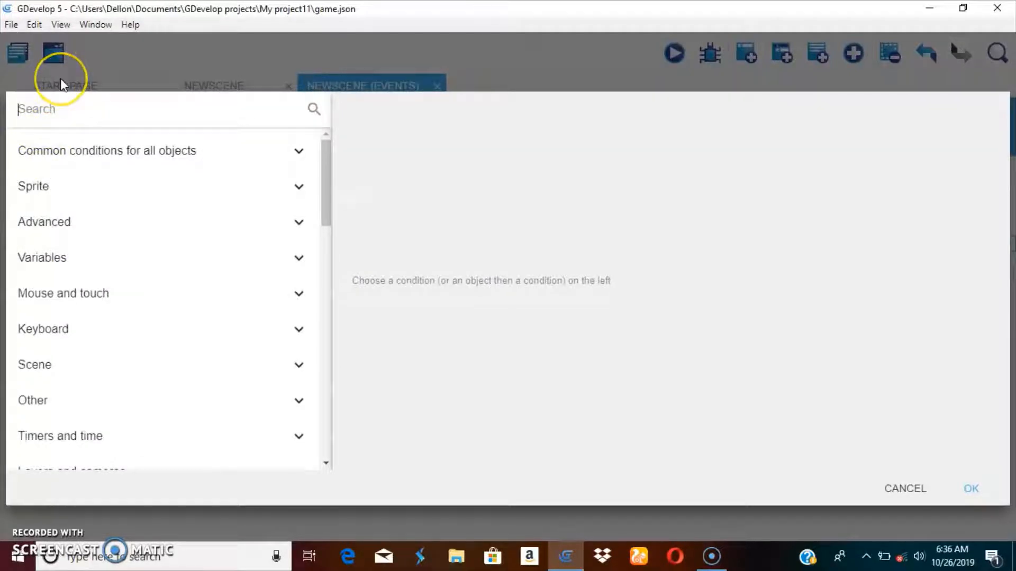
type("lw")
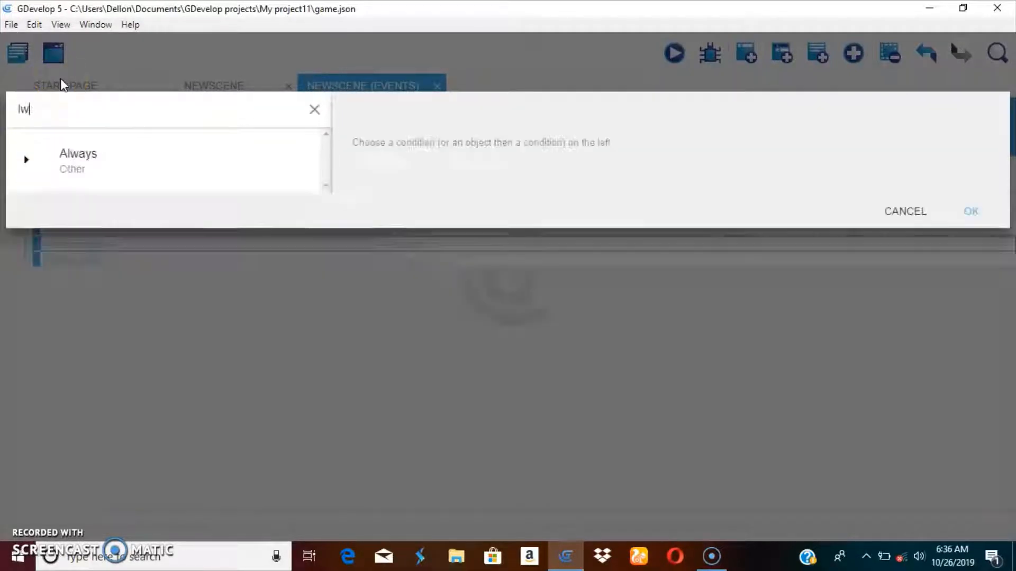
key("BackSpace")
type("ef")
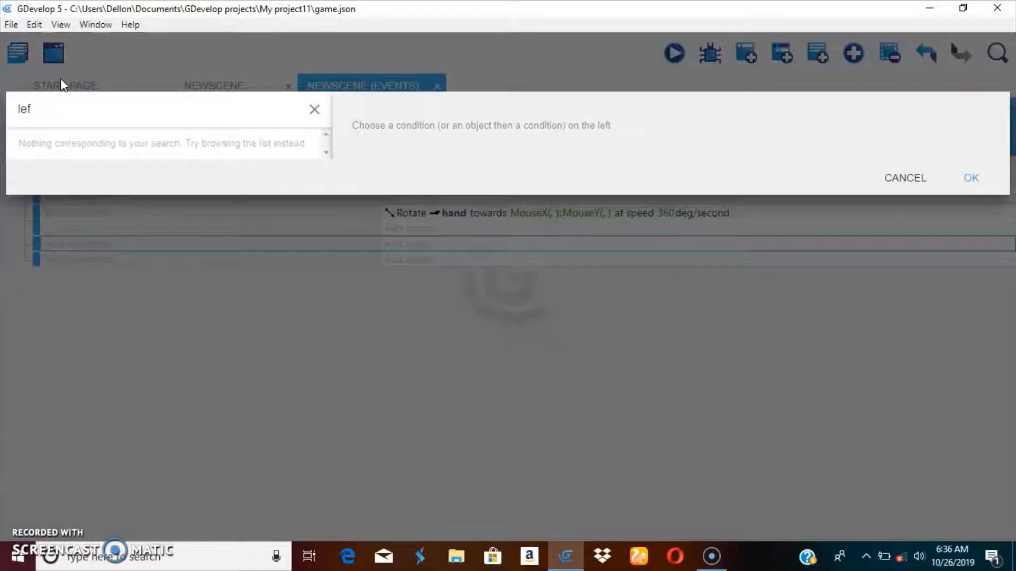
key("BackSpace")
key("BackSpace")
key("BackSpace")
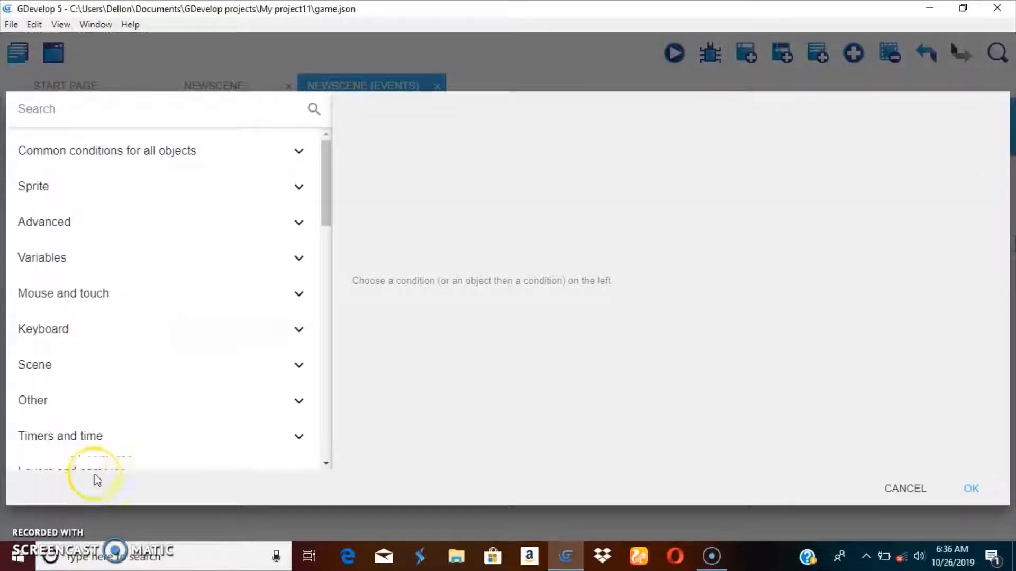
left_click(144, 299)
scroll(204, 370, "down", 3)
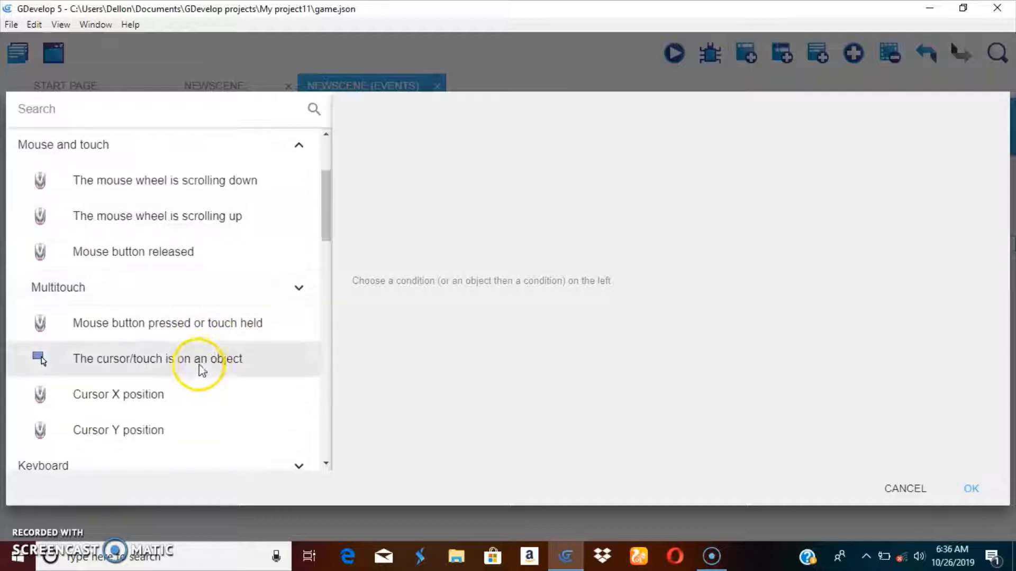
left_click(151, 323)
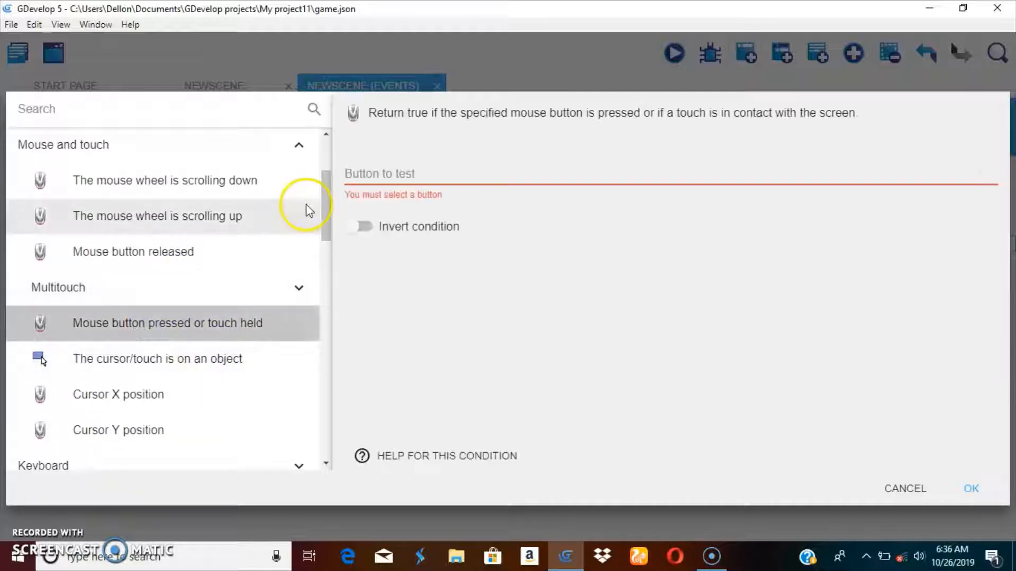
left_click(363, 173)
left_click(378, 173)
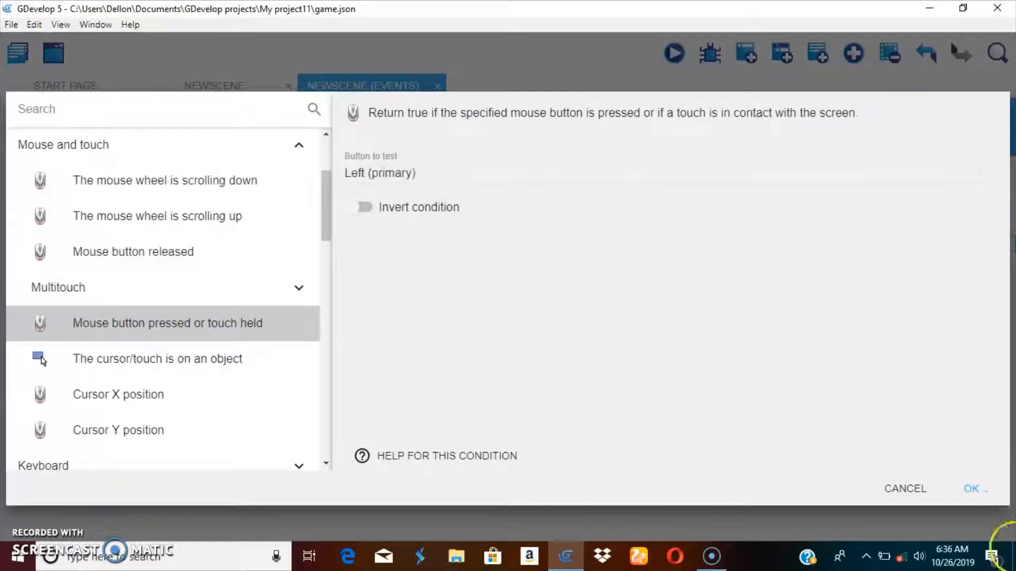
left_click(971, 488)
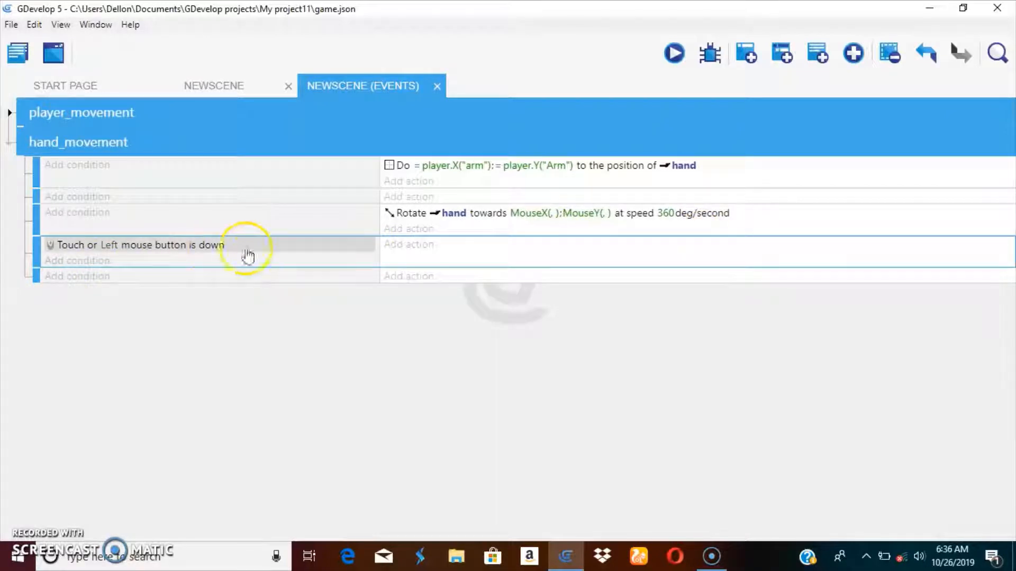
Step: Open the hand object's points editor and add a new point named cannon
left_click(418, 246)
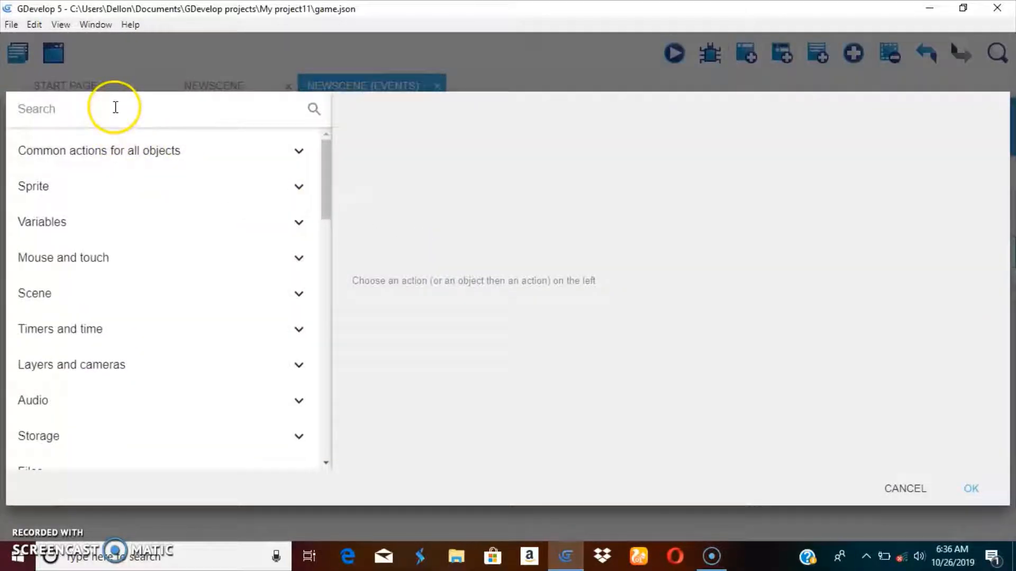
left_click(908, 489)
left_click(211, 86)
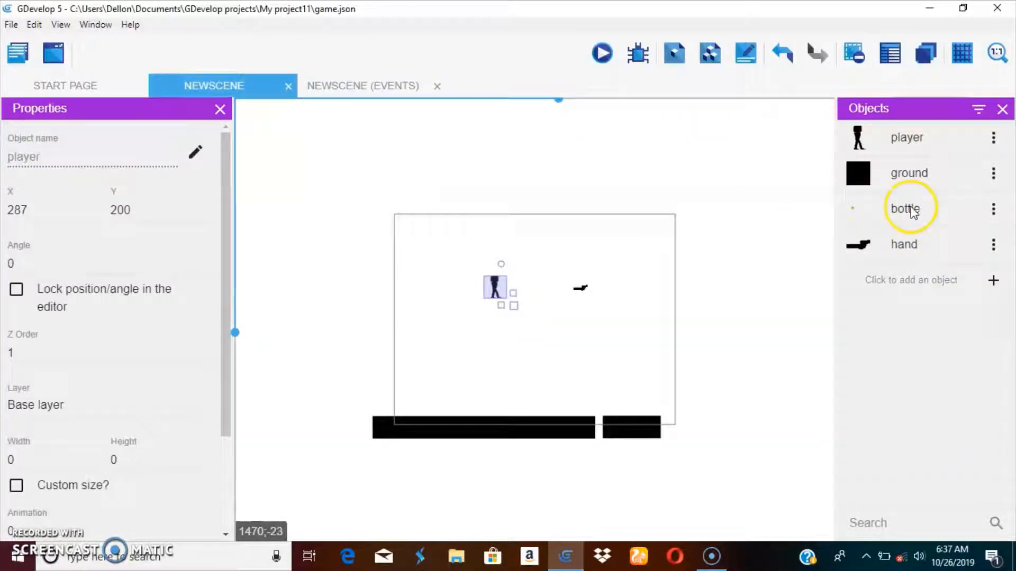
left_click(993, 244)
left_click(971, 273)
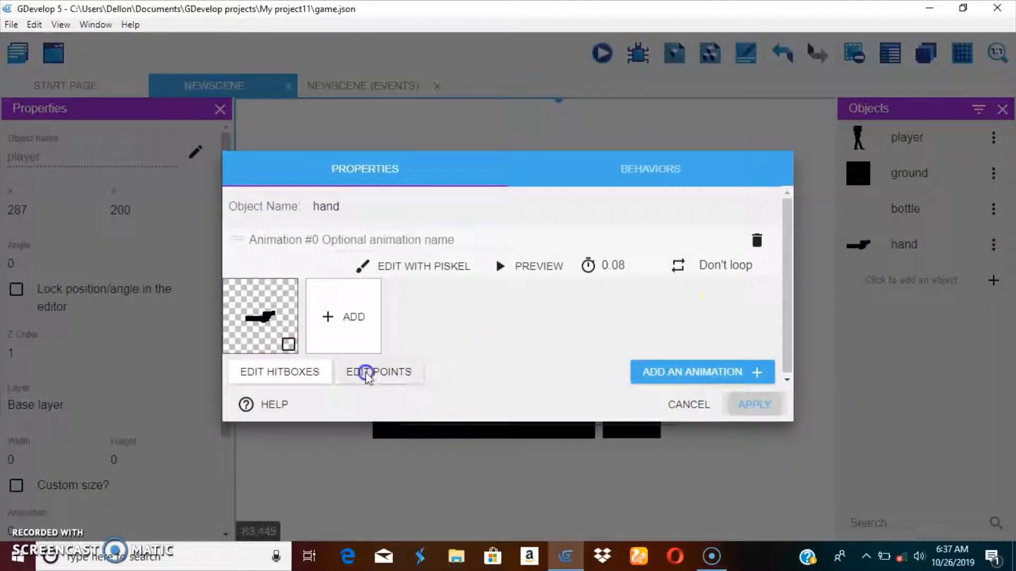
left_click(369, 377)
scroll(436, 363, "down", 2)
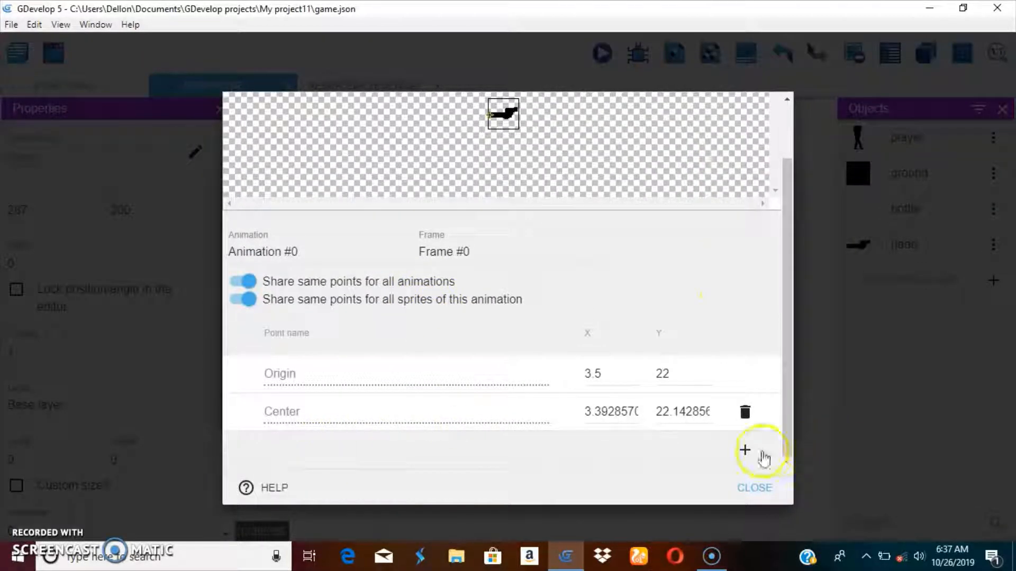
left_click(746, 450)
double_click(299, 439)
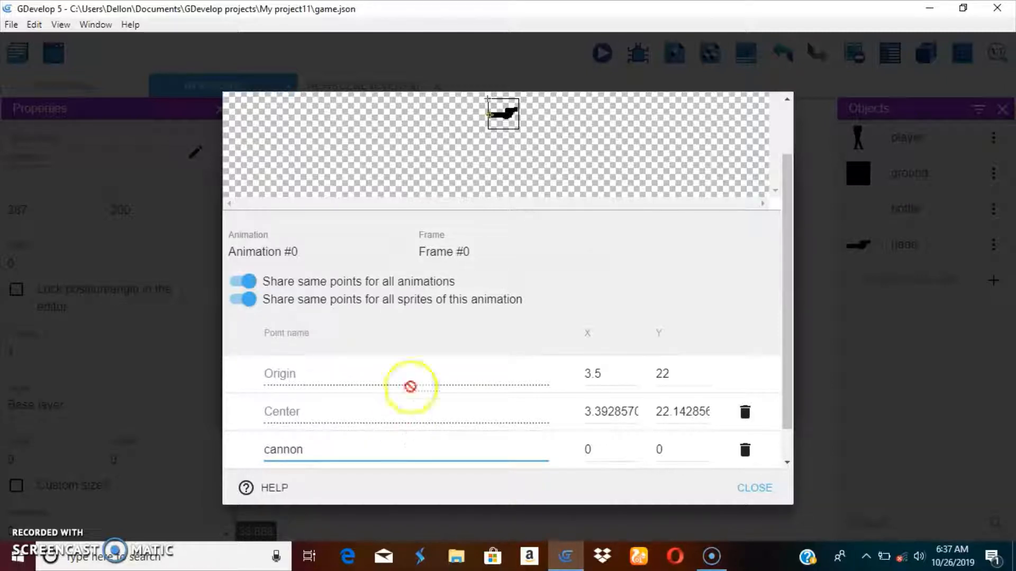
left_click(614, 449)
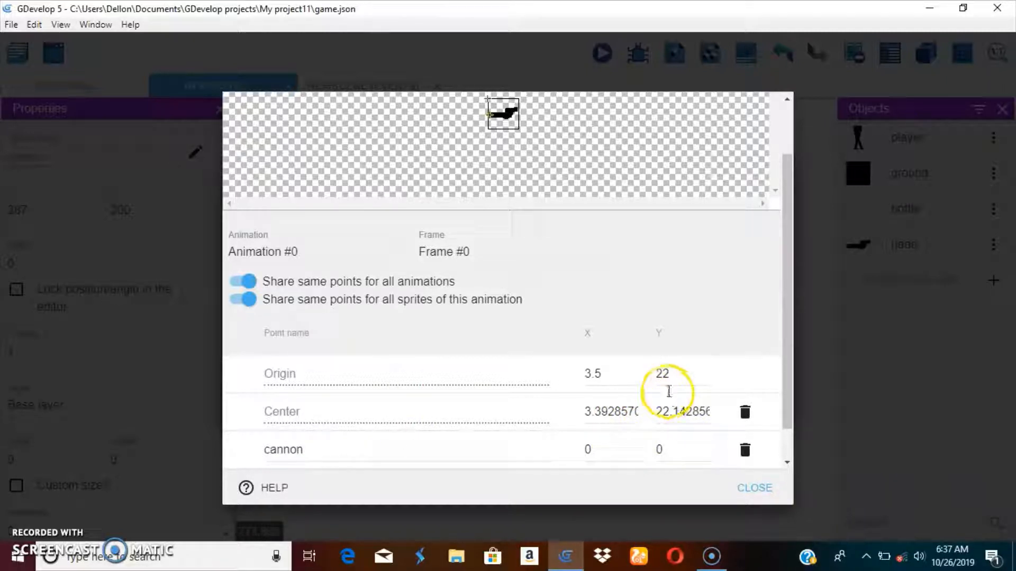
Step: Zoom in on the hand sprite to check its points, then close the points editor and apply the object changes
scroll(456, 97, "up", 2)
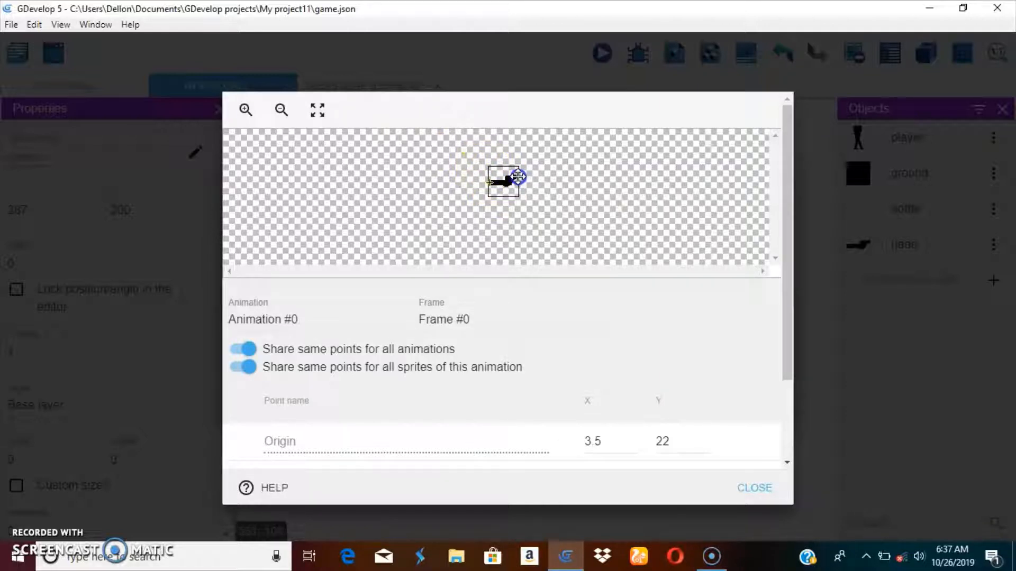
left_click(237, 108)
left_click(233, 109)
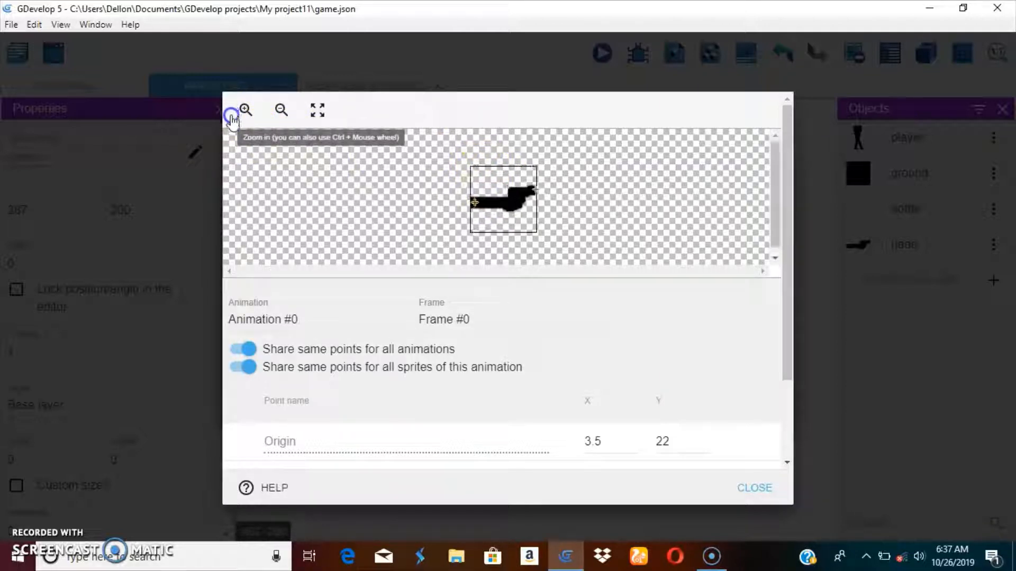
left_click(757, 488)
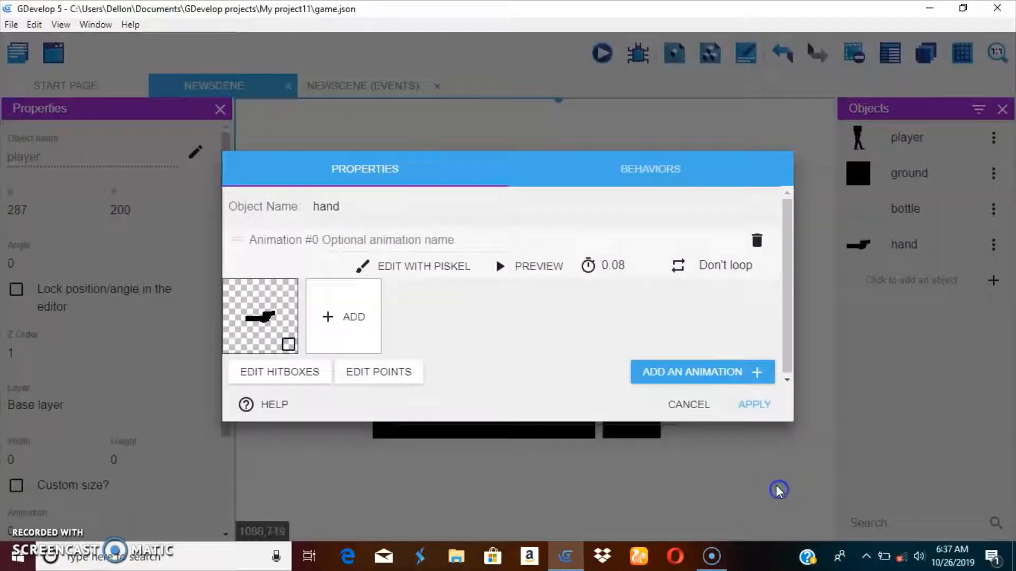
left_click(755, 402)
Step: Add a Create an object action to the mouse-click event that creates the bottle object
left_click(312, 85)
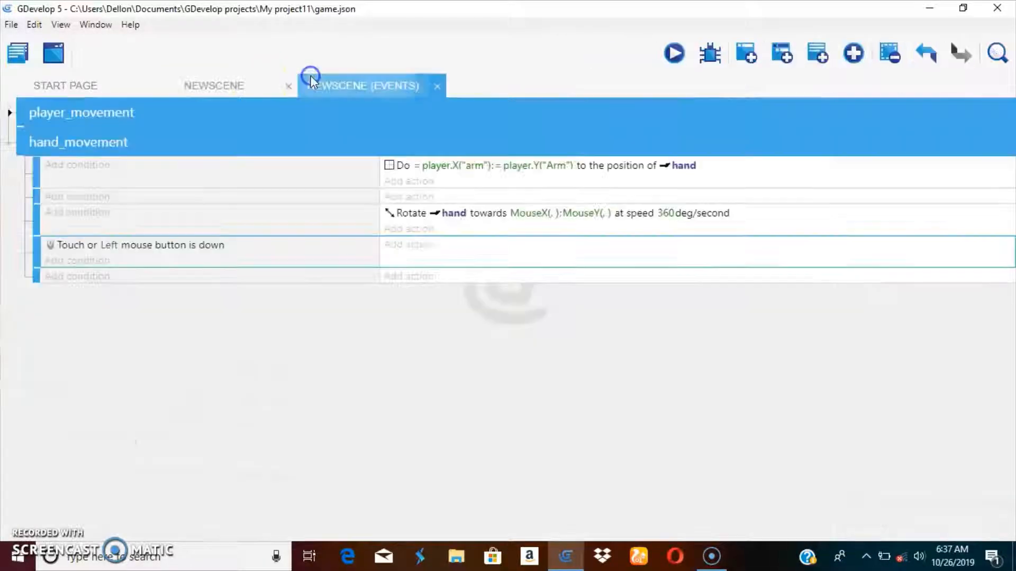
left_click(184, 255)
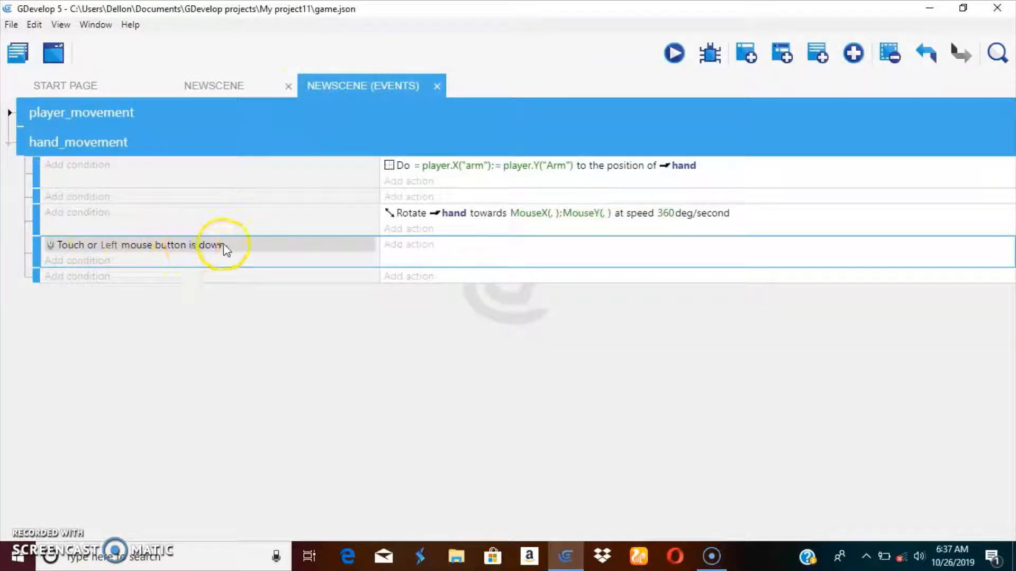
left_click(421, 254)
left_click(65, 149)
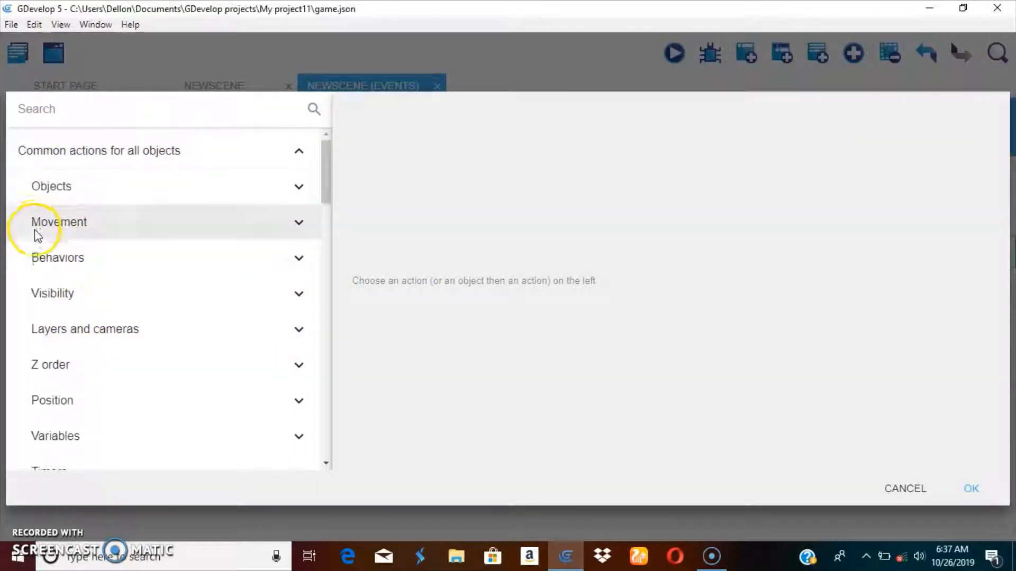
left_click(46, 189)
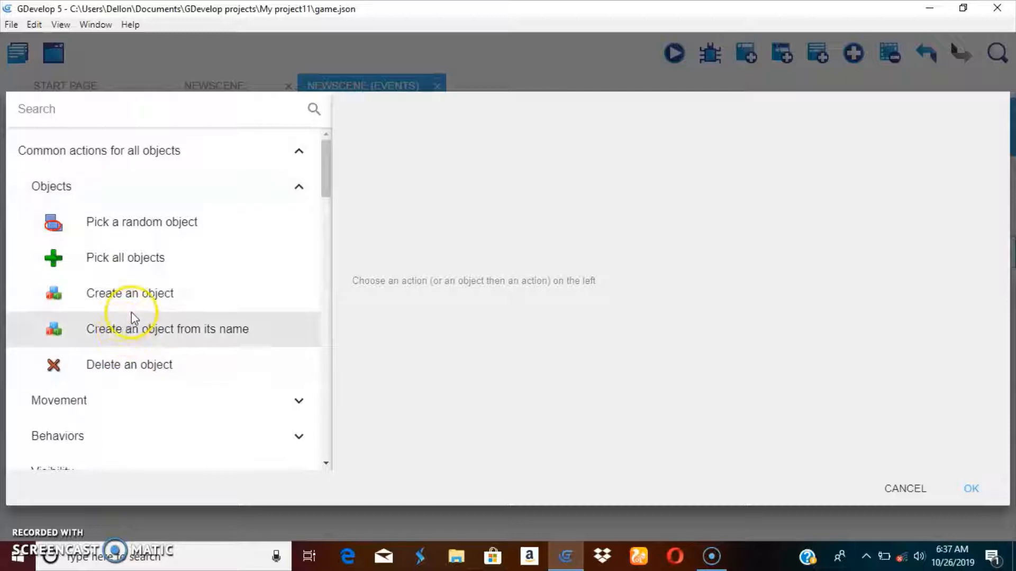
left_click(143, 291)
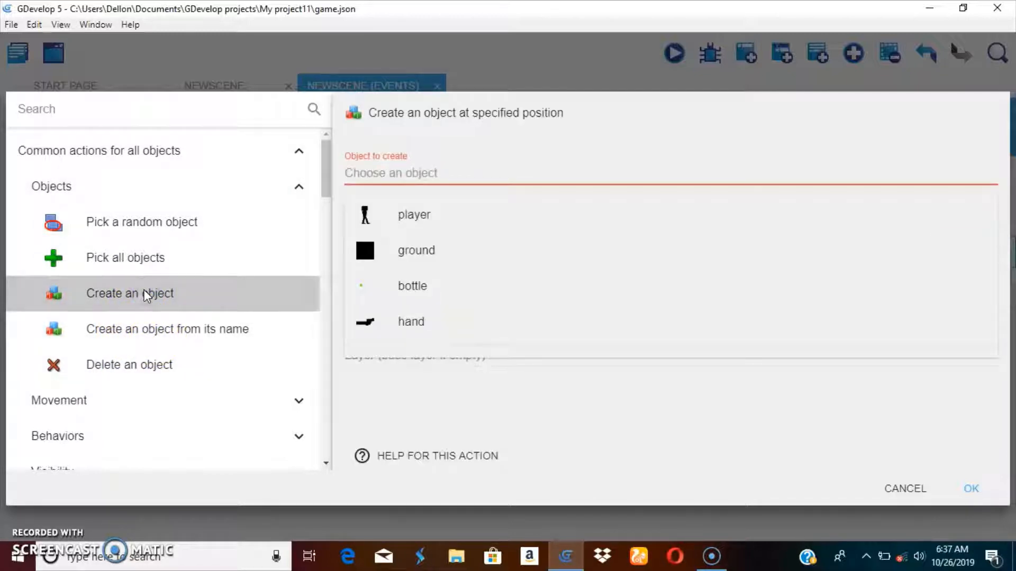
left_click(418, 381)
left_click(211, 297)
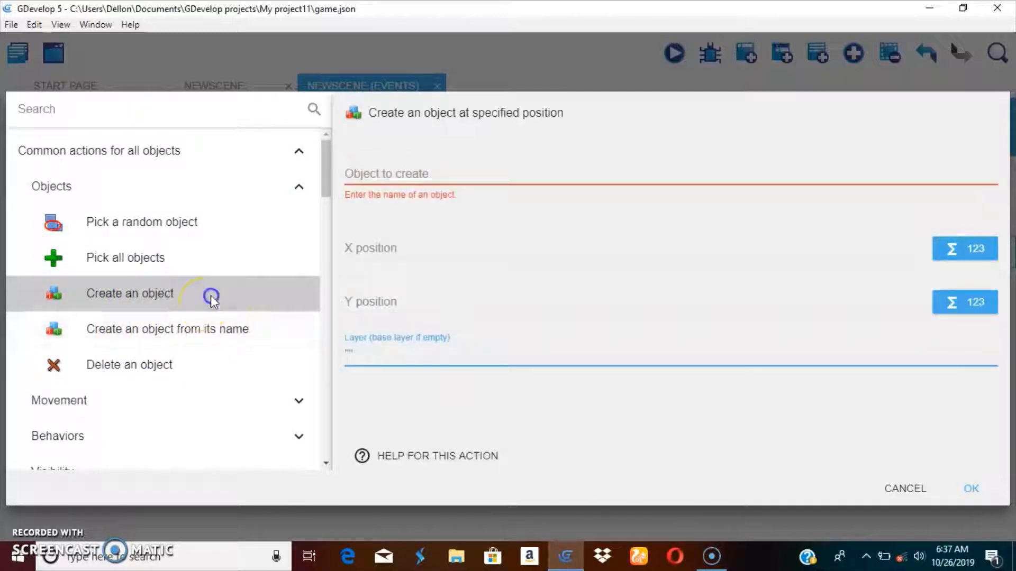
left_click(378, 297)
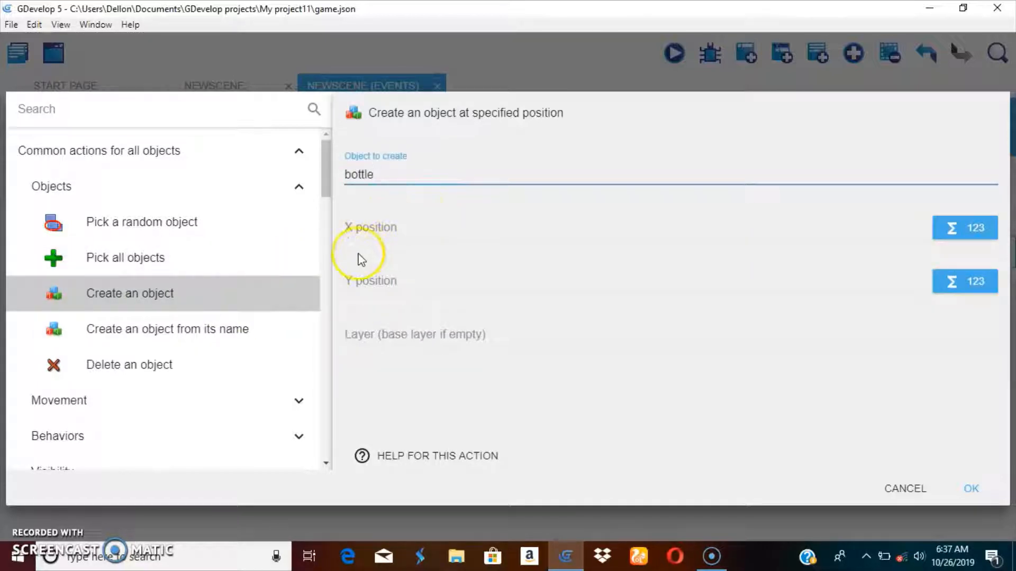
Step: Set the bottle's X position to the hand object's X position expression, hand.X()
left_click(411, 219)
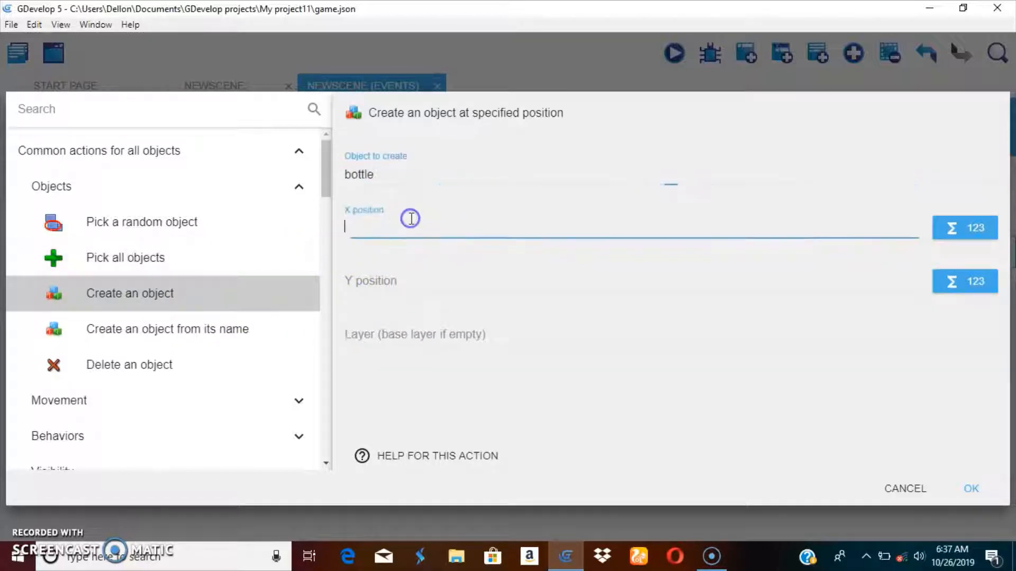
left_click(976, 228)
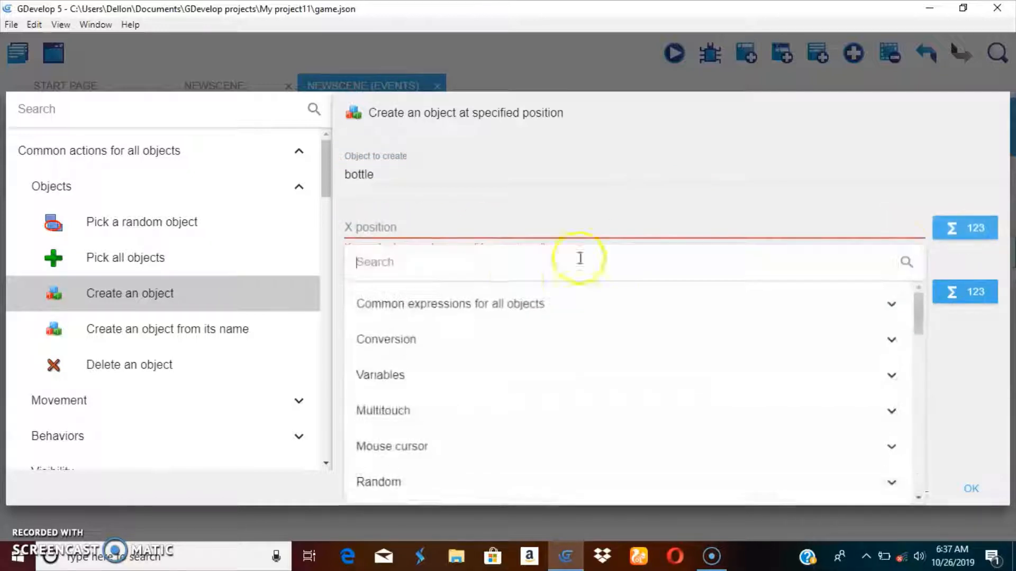
left_click(476, 310)
left_click(420, 412)
scroll(440, 415, "down", 3)
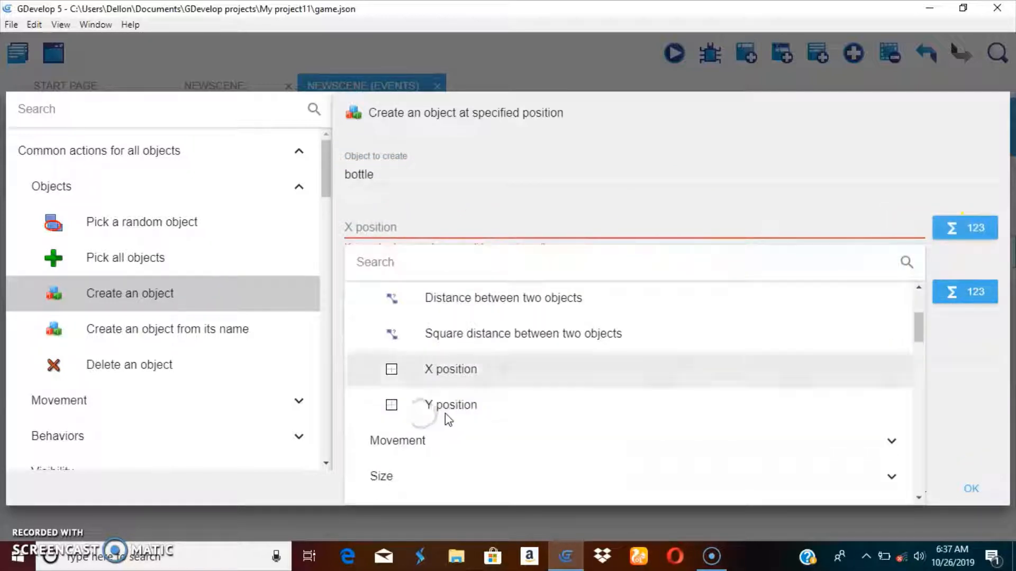
left_click(447, 386)
left_click(371, 271)
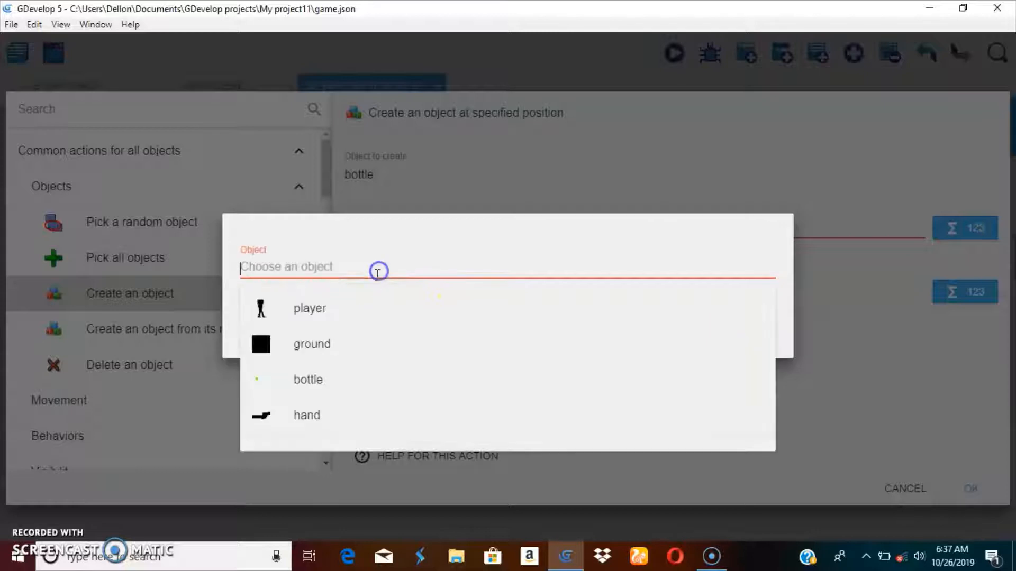
left_click(754, 328)
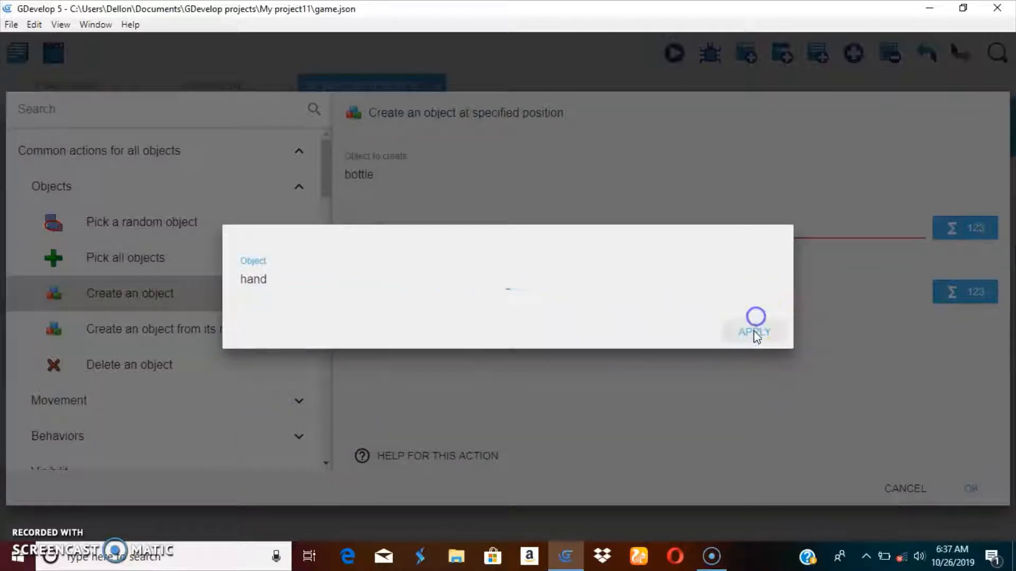
left_click(696, 292)
Step: Set the Y position to hand.Y("cannon") using the hand object's cannon point
left_click(940, 282)
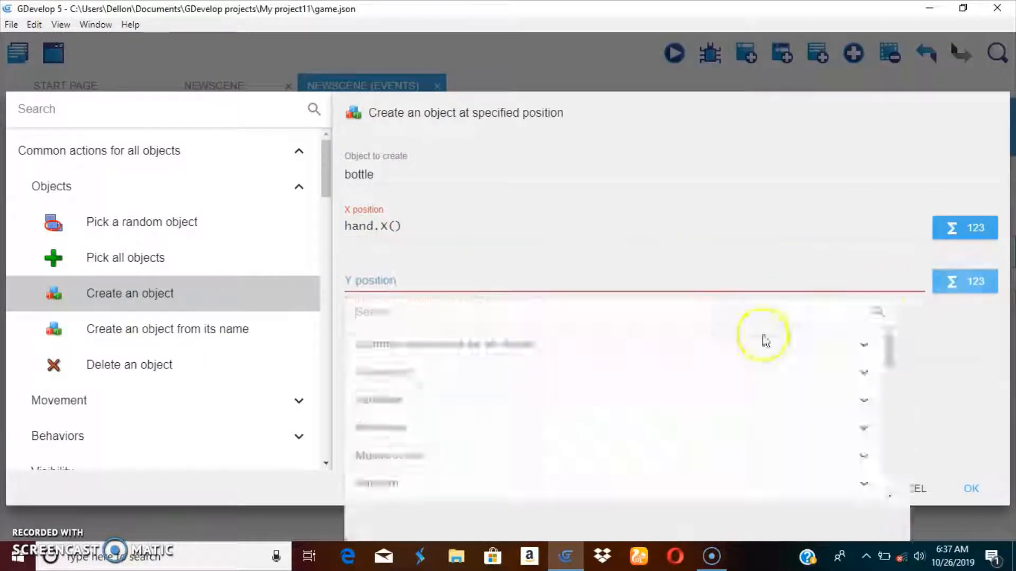
left_click(424, 464)
scroll(446, 453, "down", 3)
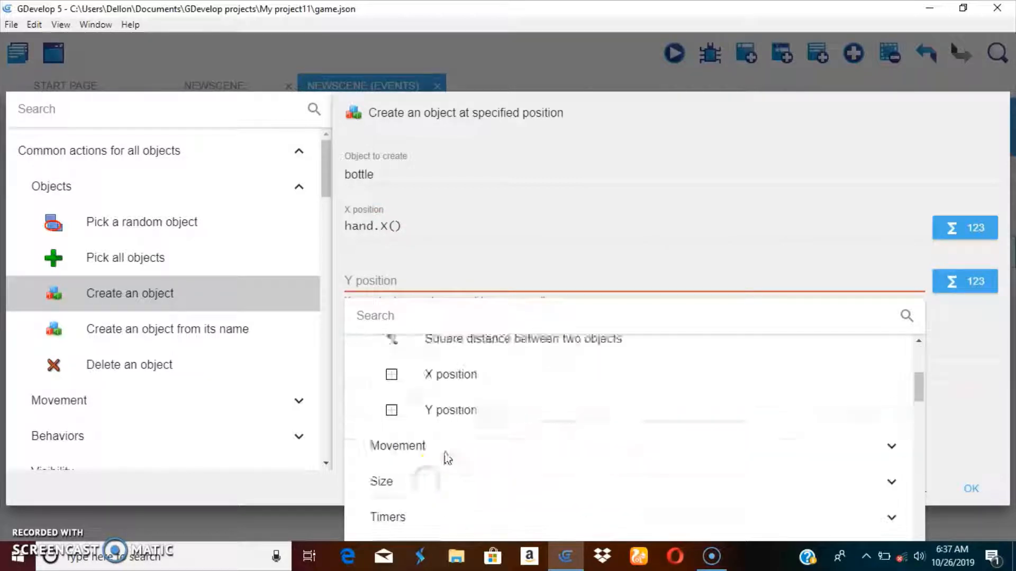
left_click(452, 384)
left_click(325, 267)
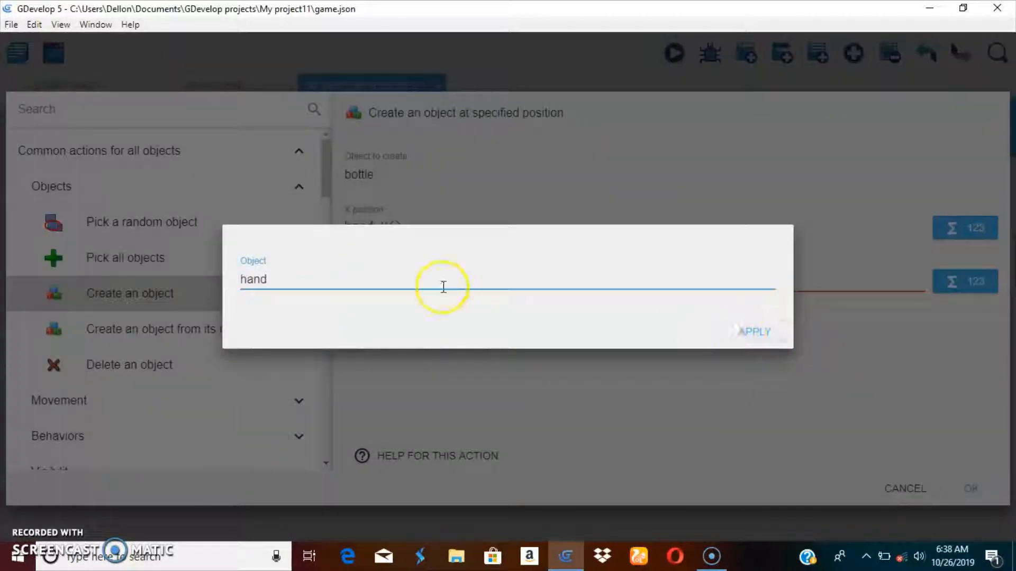
left_click(728, 329)
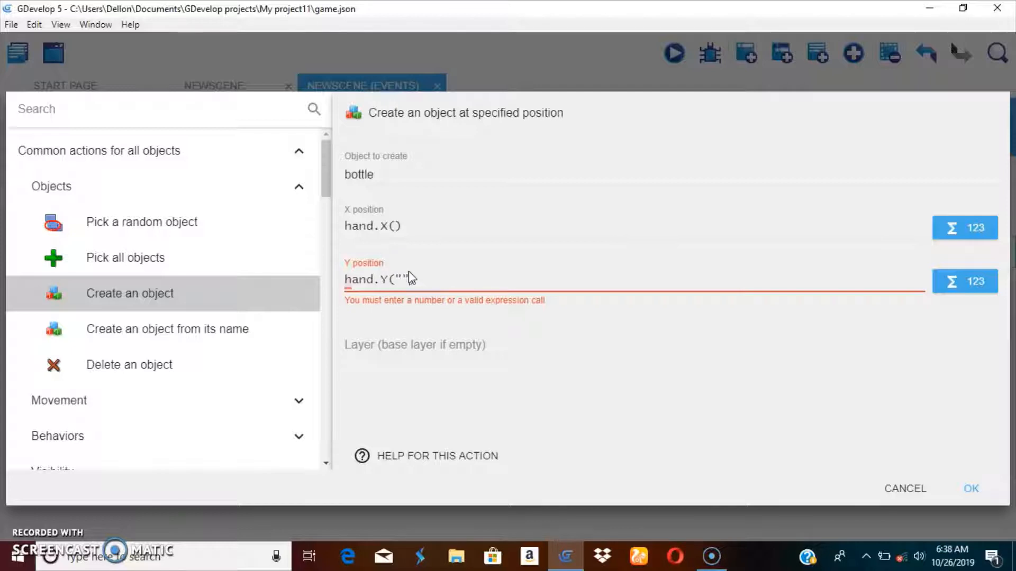
type("\"\"")
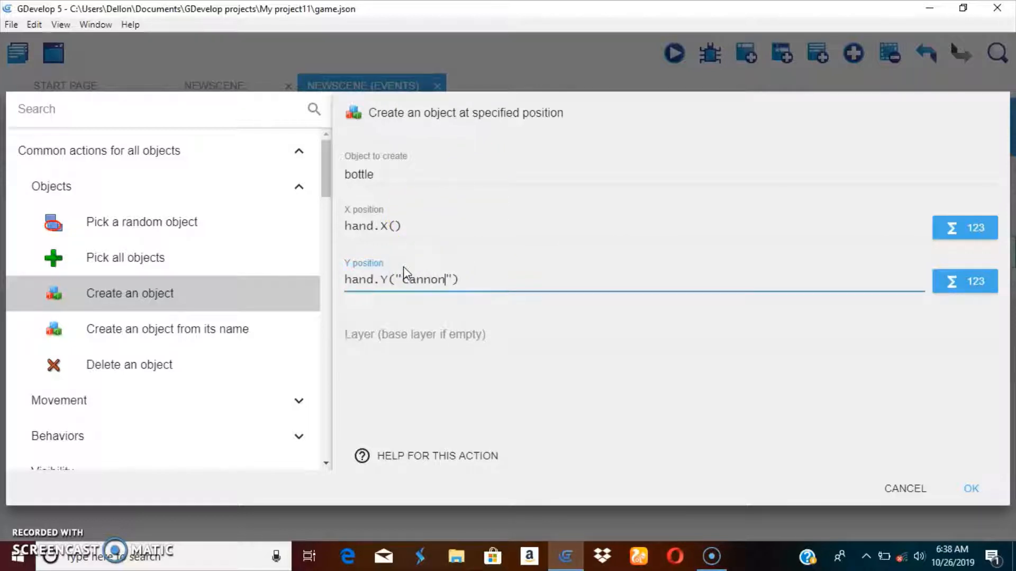
Step: Change the X position to hand.X("cannon") and confirm the Create object action
left_click(393, 223)
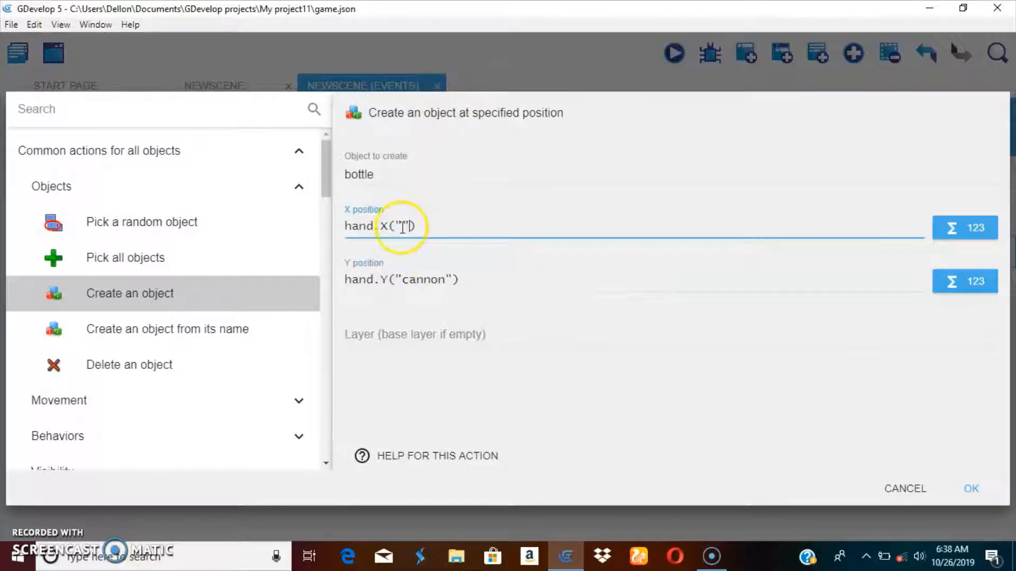
type("cannon")
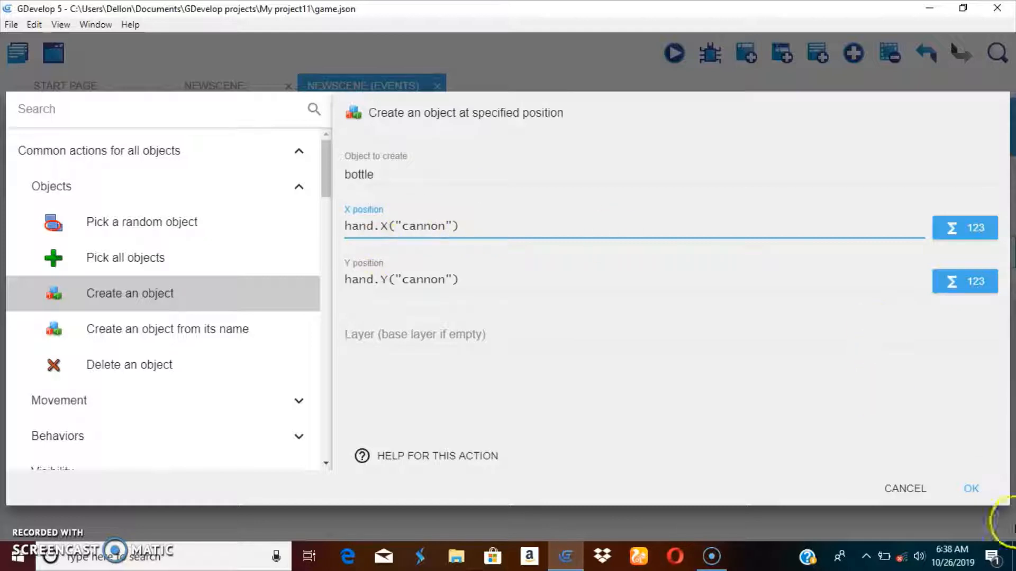
left_click(971, 488)
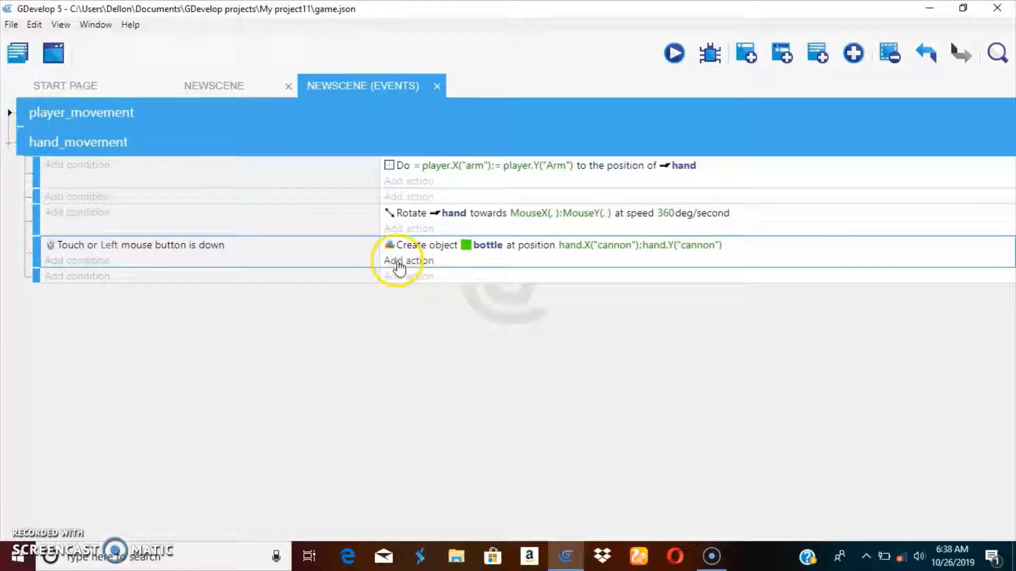
Step: Add a second action to the mouse-click event: Add a force (angle) on the bottle object
left_click(403, 261)
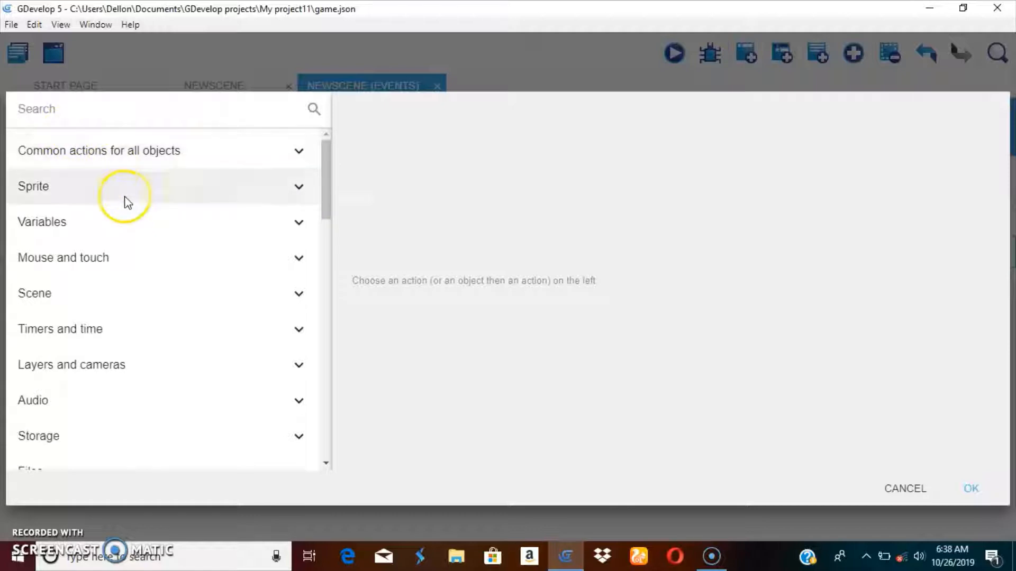
scroll(141, 233, "down", 4)
scroll(131, 259, "up", 5)
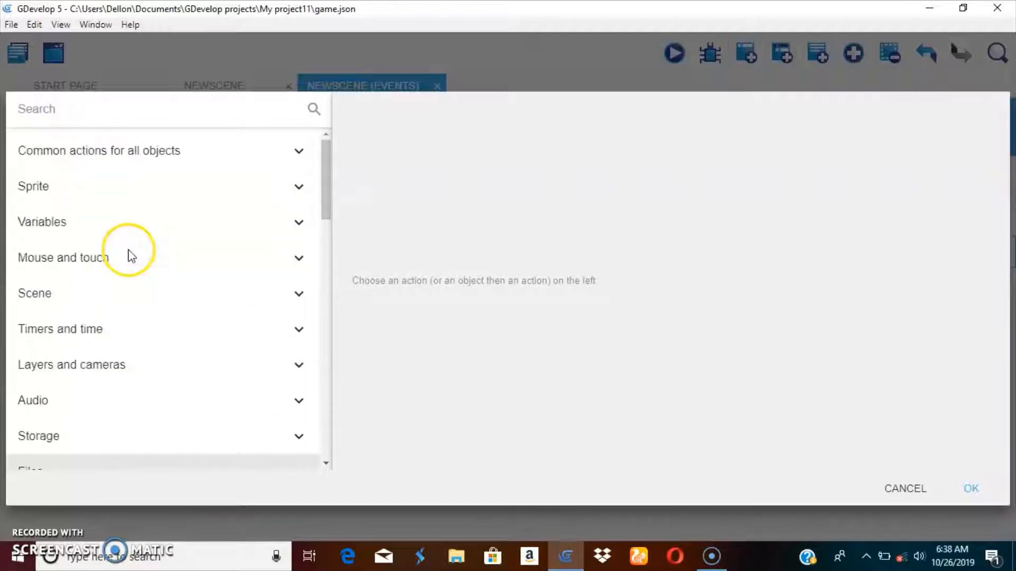
left_click(140, 154)
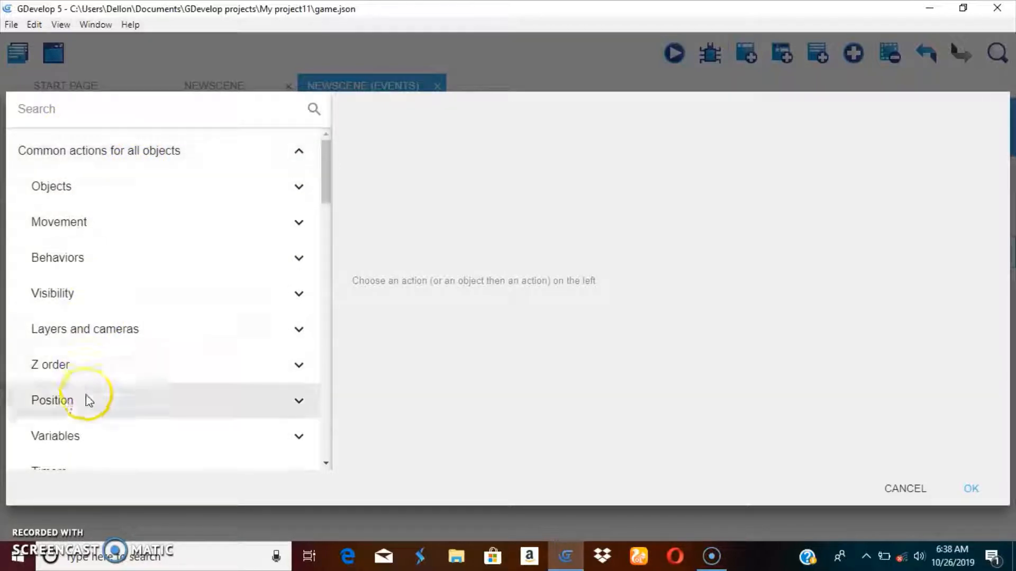
left_click(72, 224)
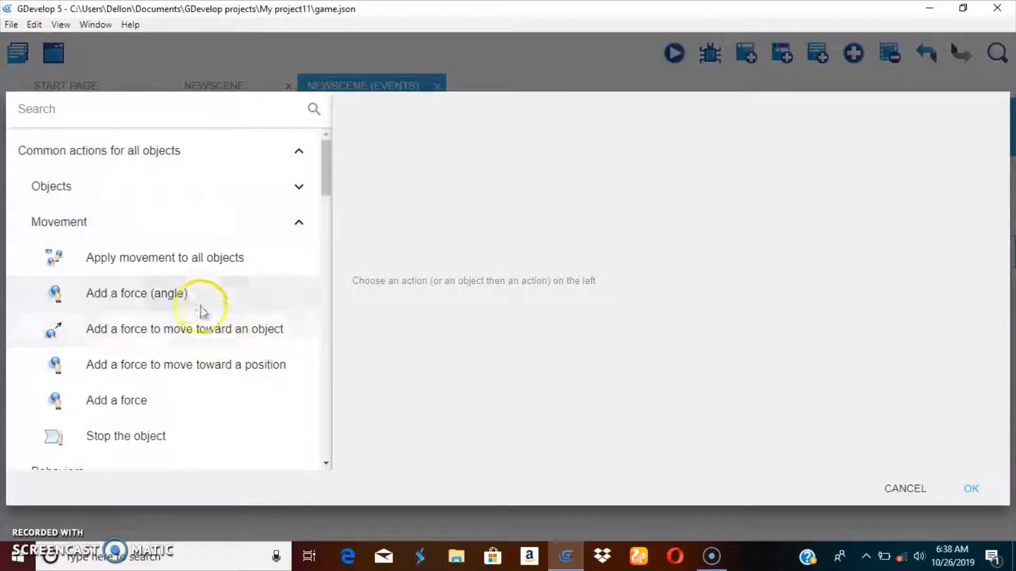
left_click(214, 296)
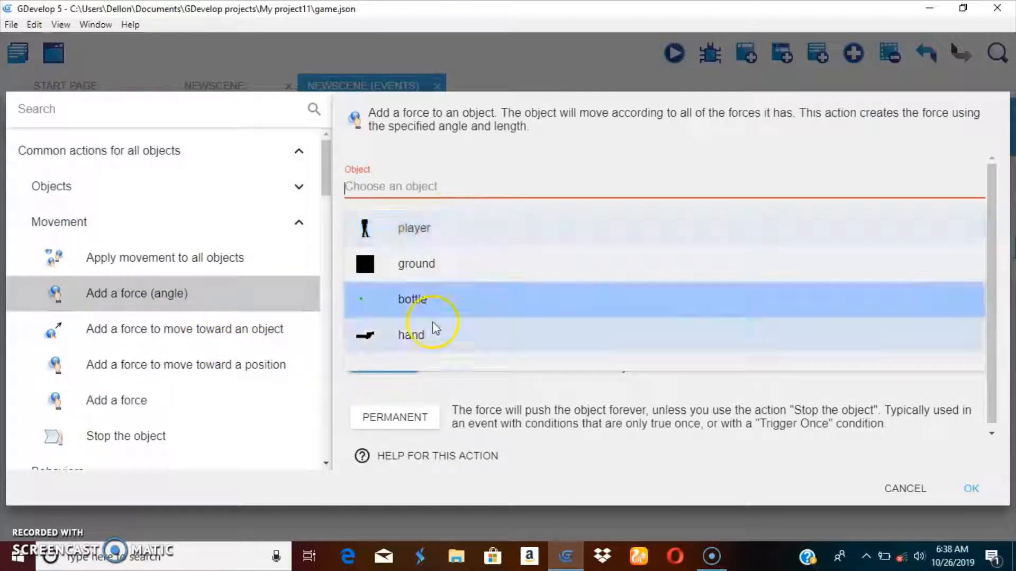
left_click(414, 287)
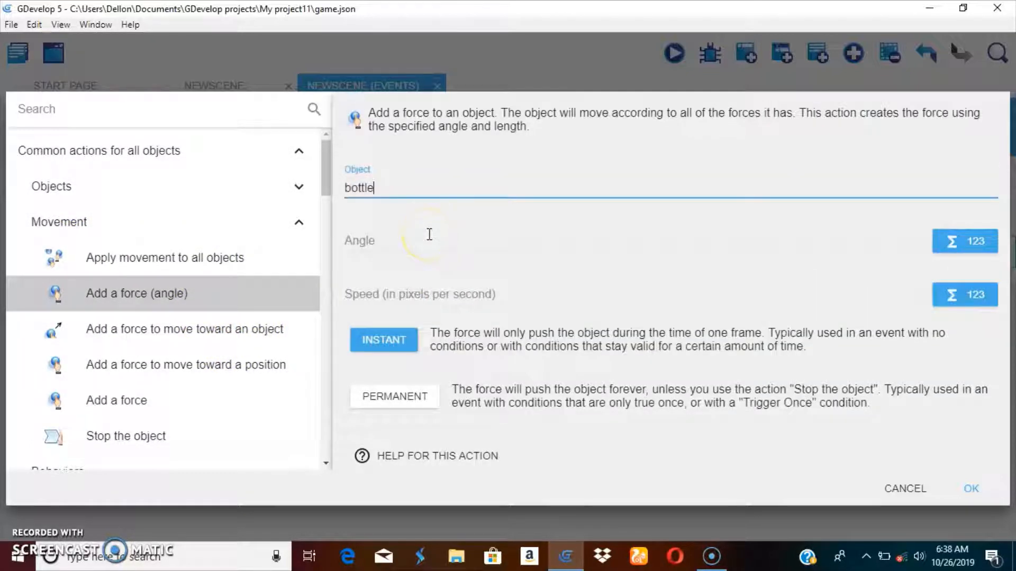
Step: Set the force angle to the hand object's angle, hand.Angle()
left_click(428, 235)
left_click(966, 230)
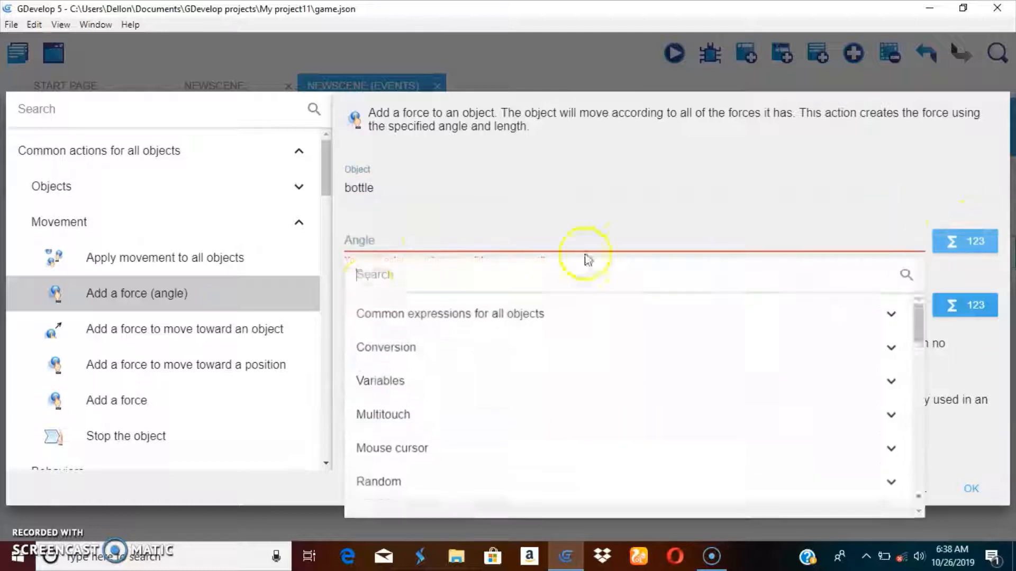
left_click(386, 317)
left_click(392, 319)
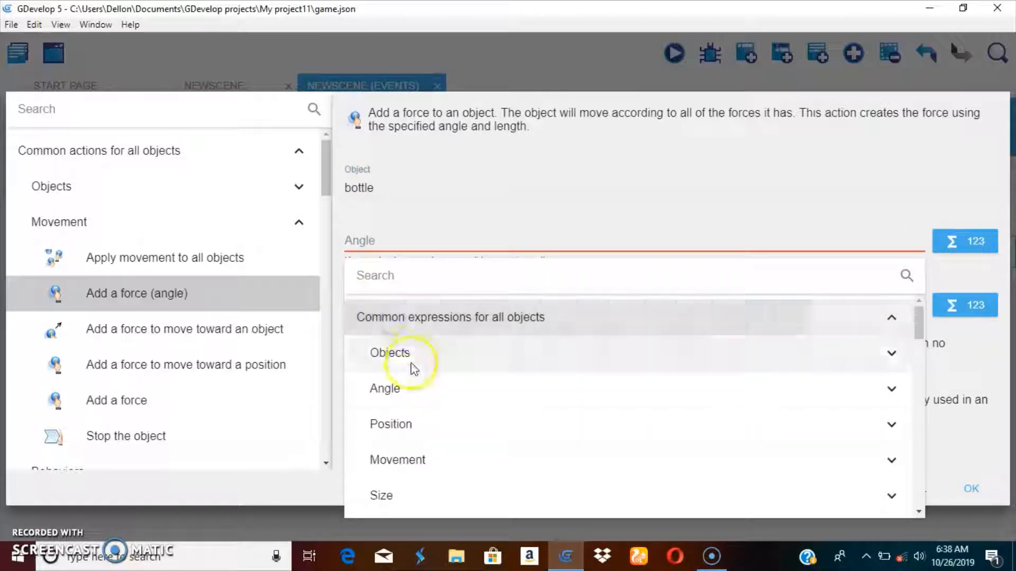
left_click(403, 388)
left_click(460, 421)
left_click(295, 265)
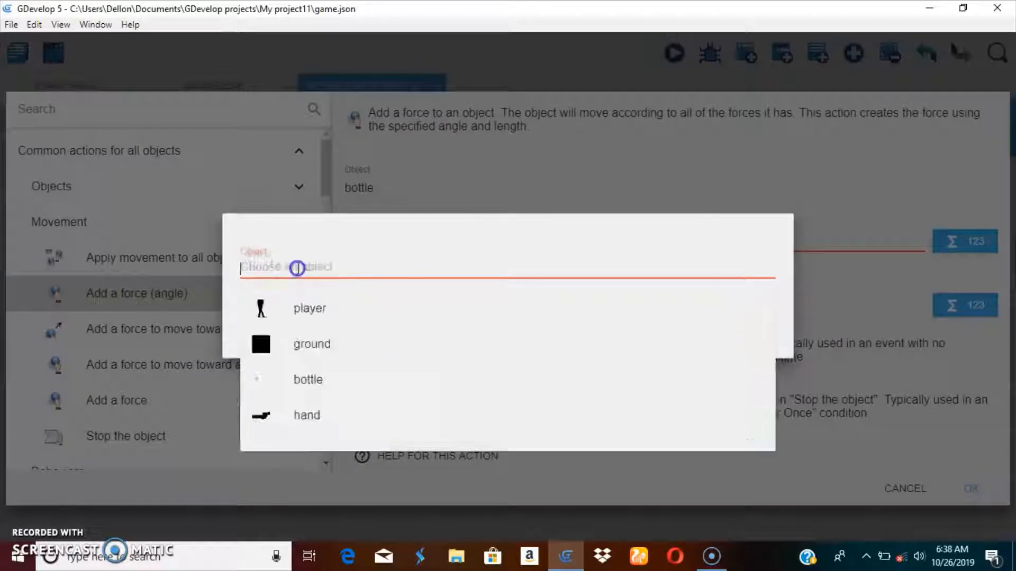
left_click(431, 438)
left_click(722, 344)
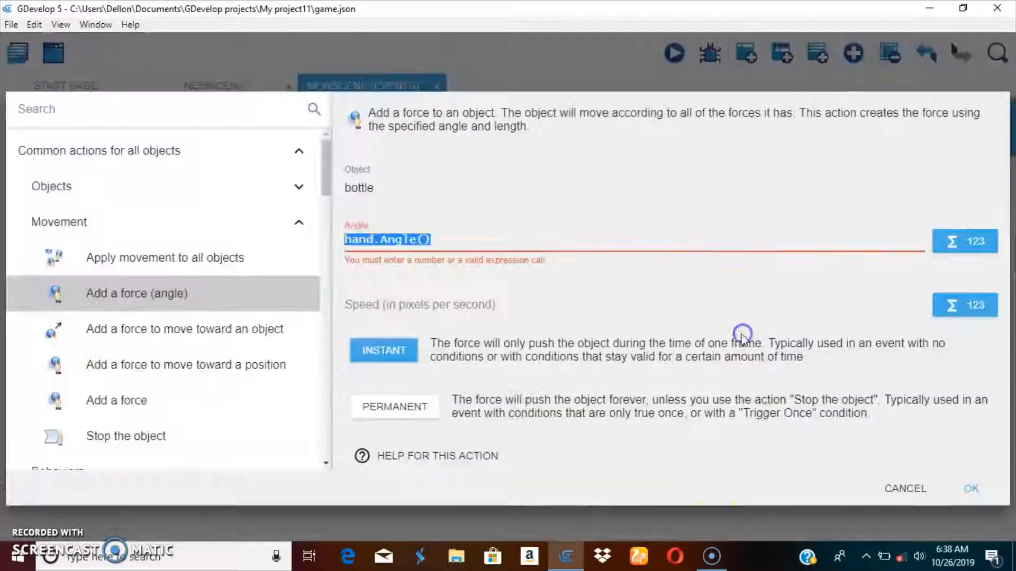
Step: Make the force permanent with a speed of 350 pixels per second and confirm the action
left_click(394, 407)
left_click(408, 291)
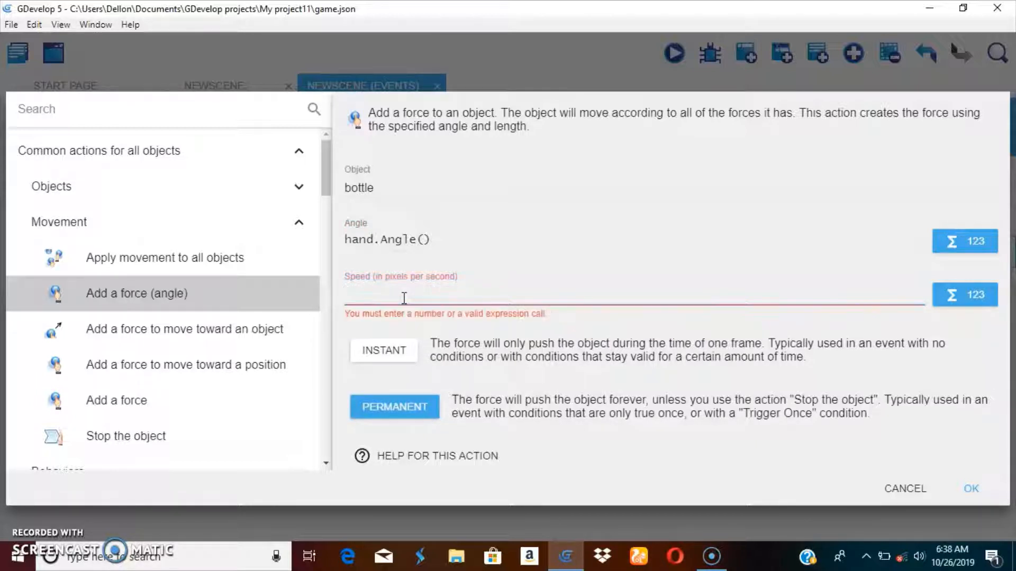
left_click(404, 311)
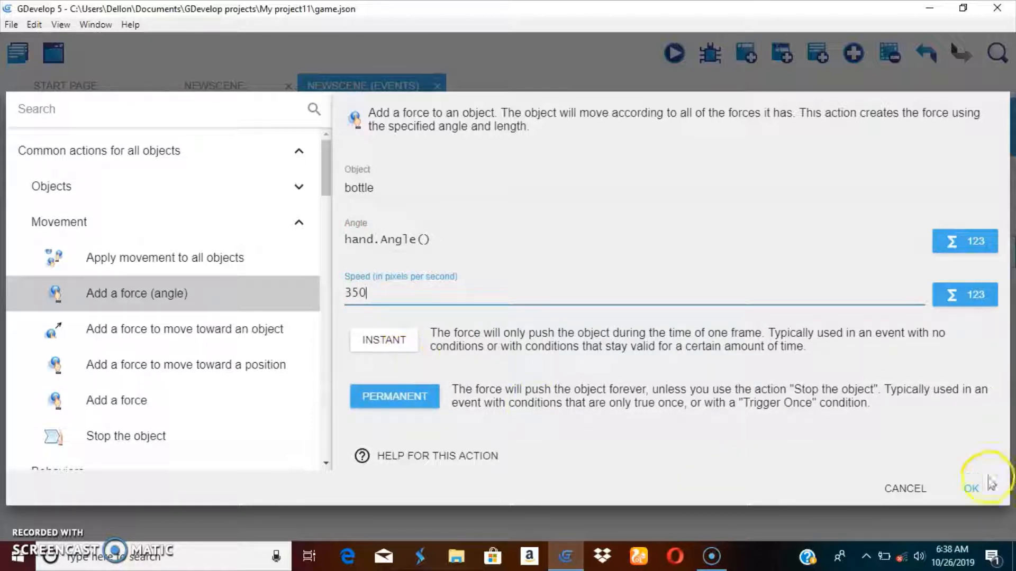
left_click(971, 488)
Step: Add a Trigger once while true condition to the mouse-click event
left_click(102, 254)
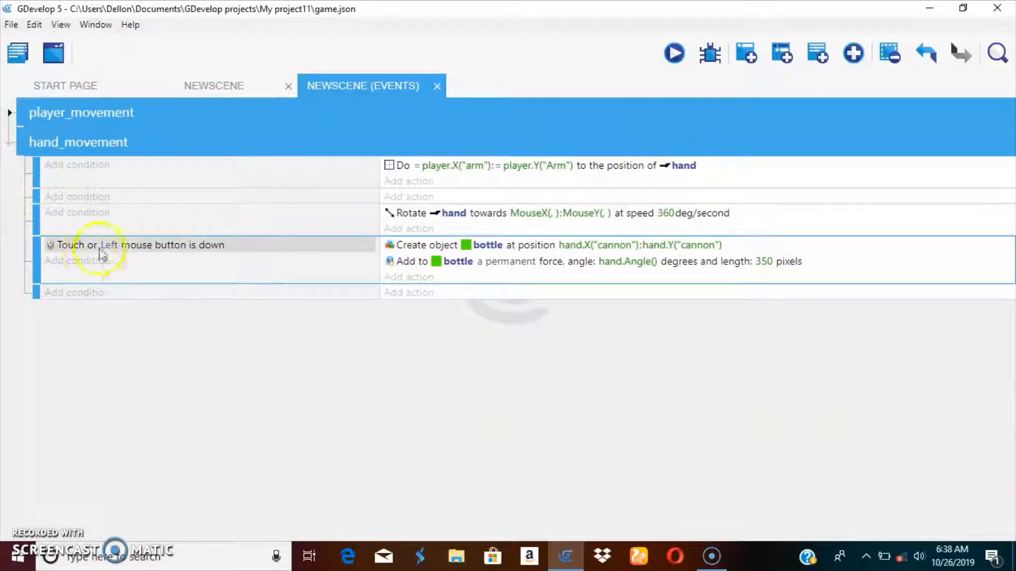
left_click(101, 259)
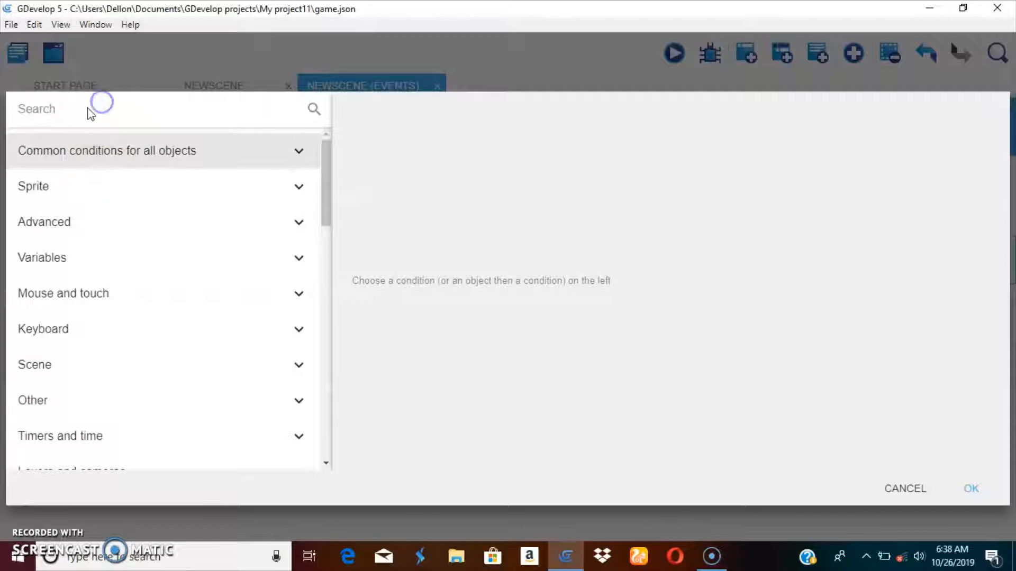
type("once")
left_click(120, 158)
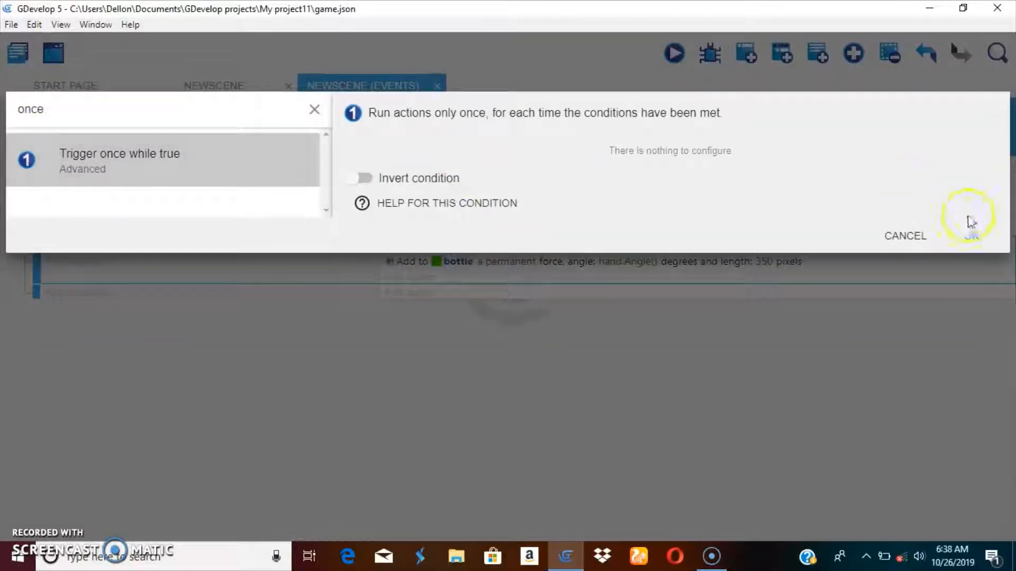
left_click(970, 236)
Step: Preview the game, testing walking, jumping and clicking to fire bottles, then close the preview window
left_click(669, 53)
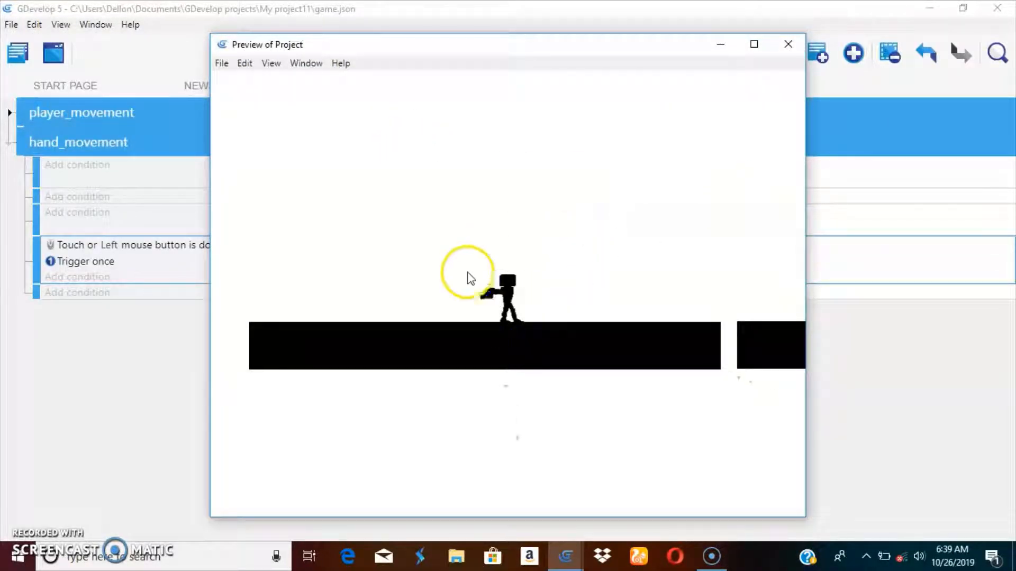
key("d")
left_click(672, 277)
key("space")
left_click(675, 135)
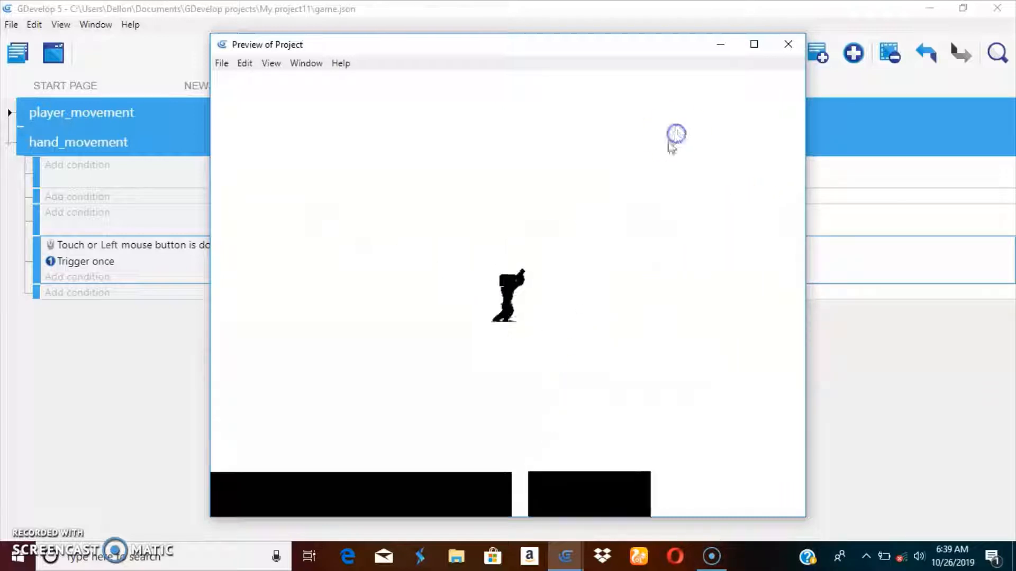
left_click(617, 223)
key("a")
left_click(383, 193)
key("space")
left_click(419, 200)
key("d")
left_click(617, 238)
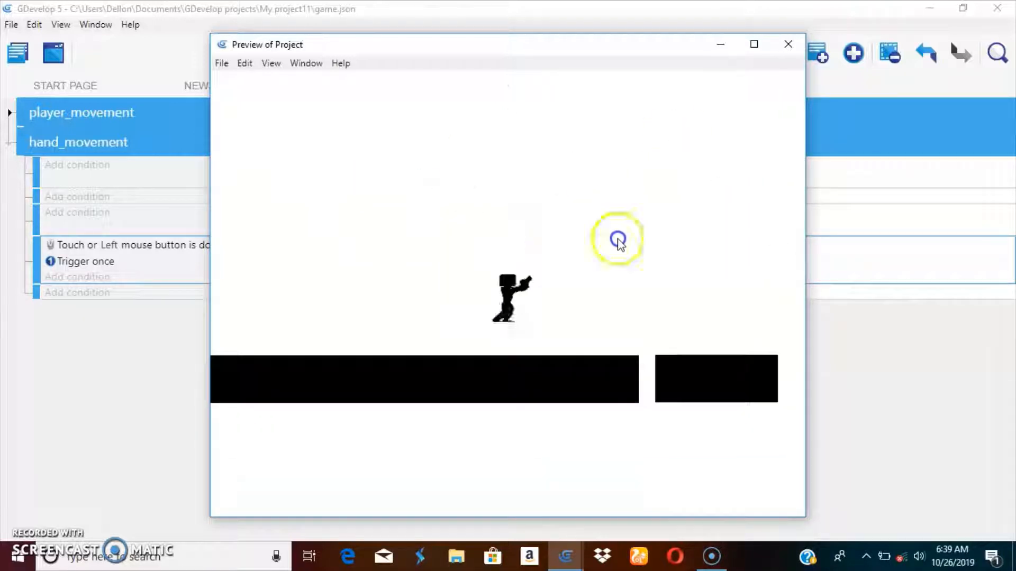
left_click(587, 348)
key("a")
left_click(469, 408)
key("space")
left_click(464, 344)
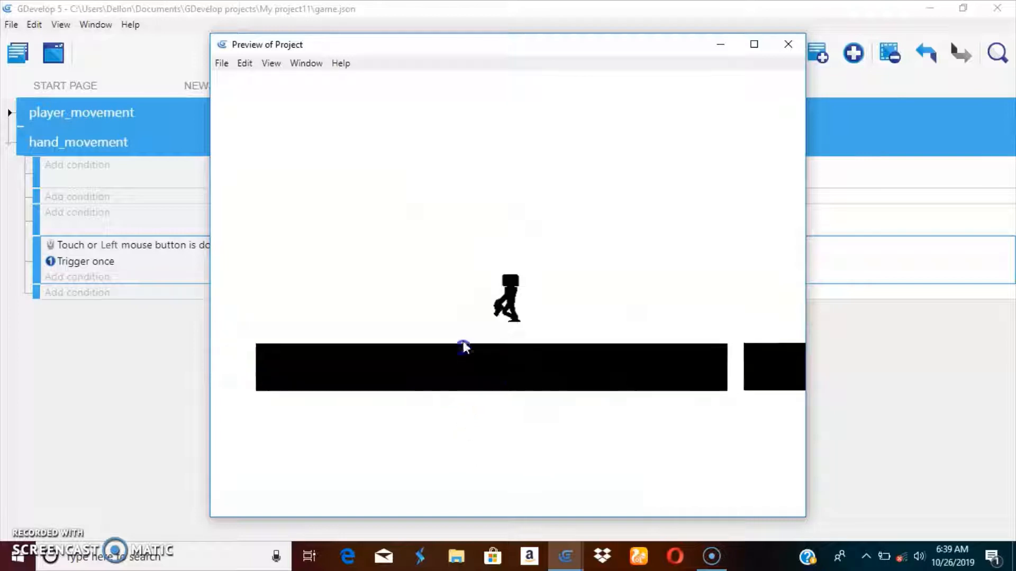
left_click(463, 340)
key("d")
key("space")
left_click(669, 295)
left_click(691, 252)
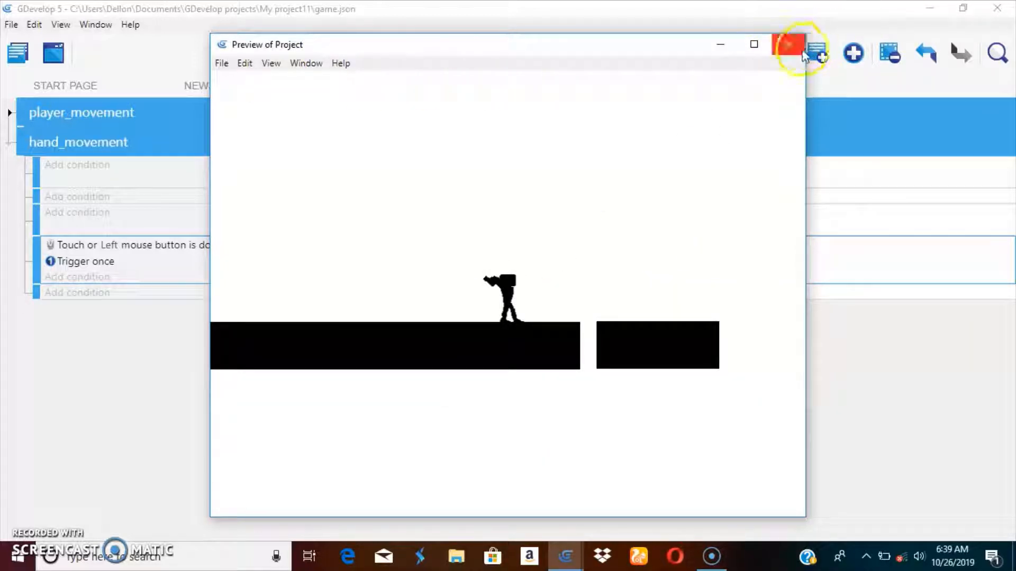
left_click(787, 44)
Step: Open the player object's points editor from the scene to inspect its points, then close and apply
left_click(233, 89)
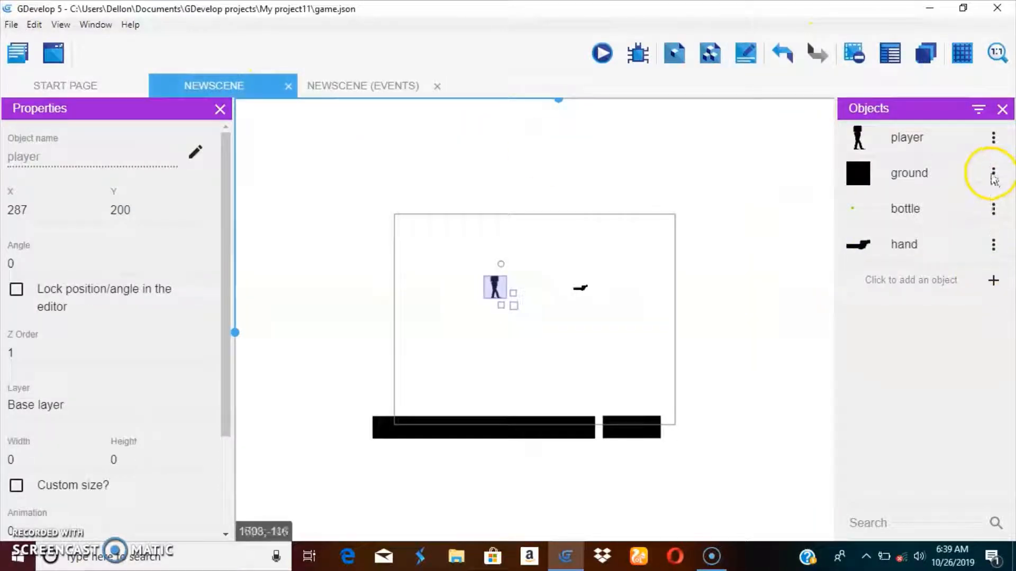
left_click(993, 138)
left_click(952, 167)
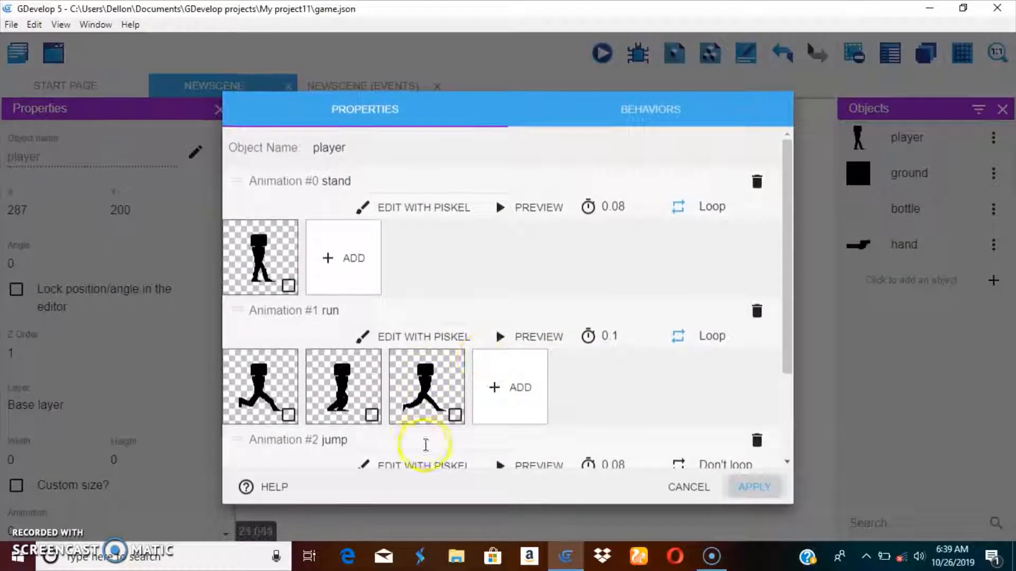
scroll(386, 458, "down", 2)
left_click(360, 453)
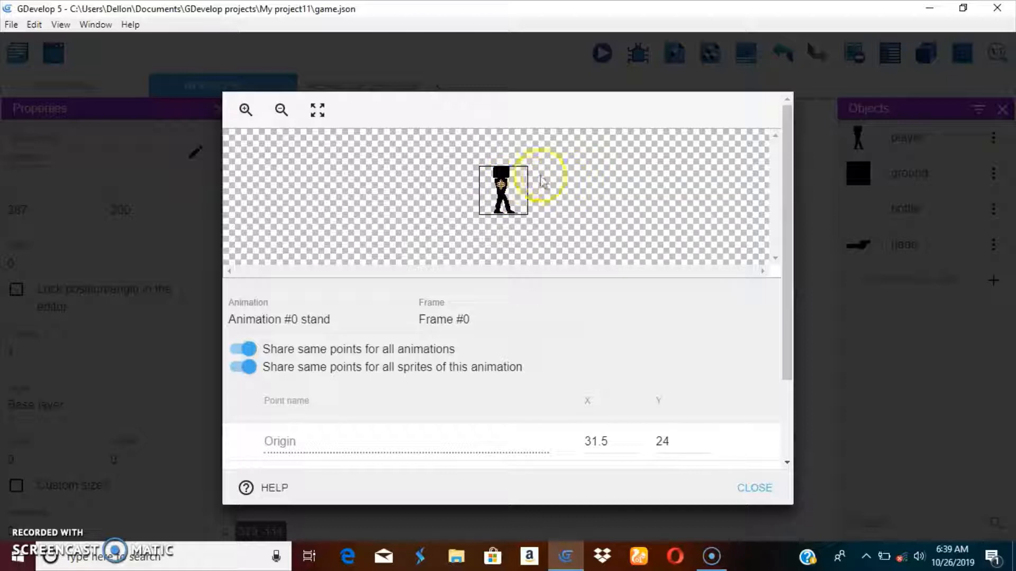
left_click(756, 486)
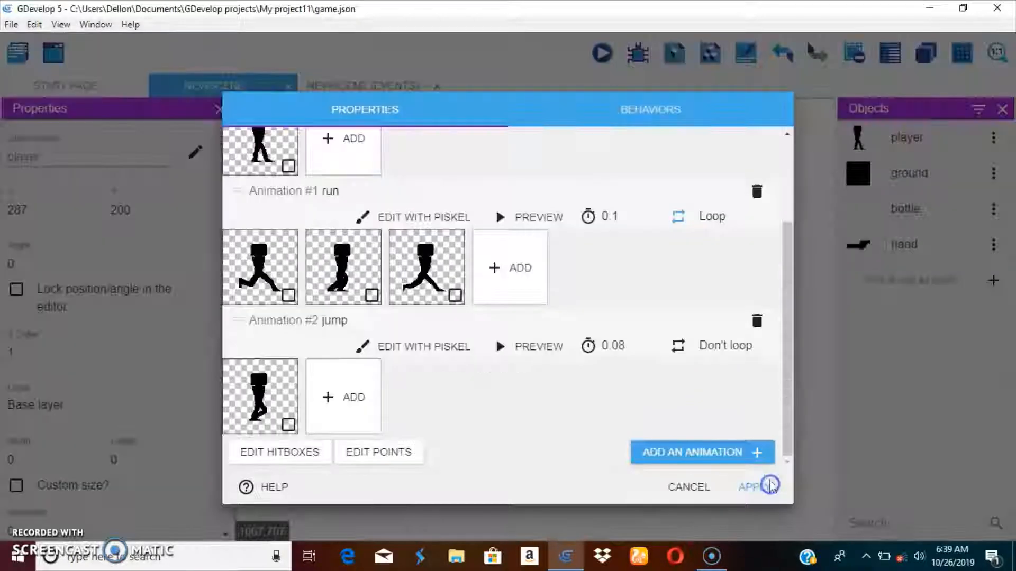
left_click(754, 485)
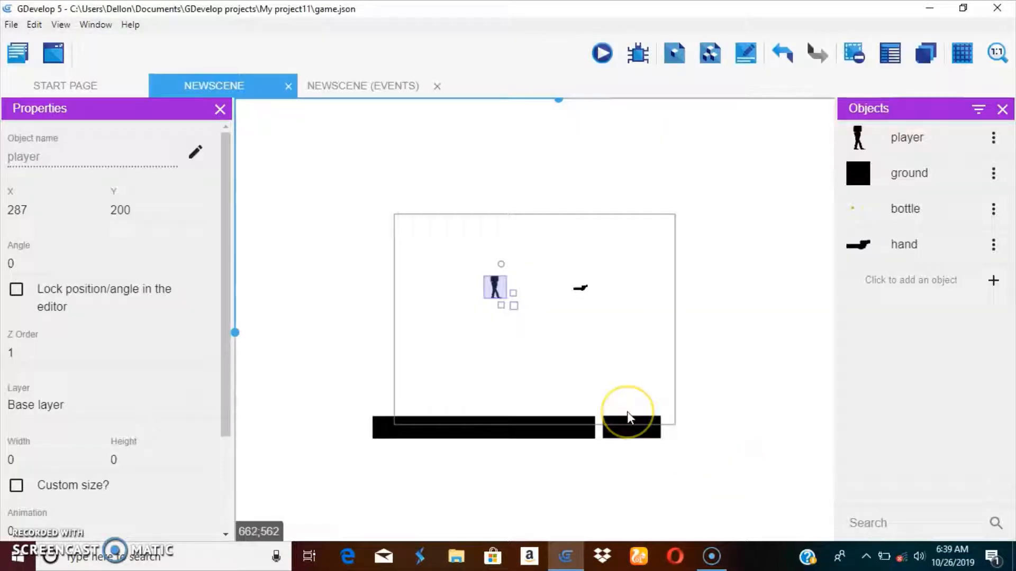